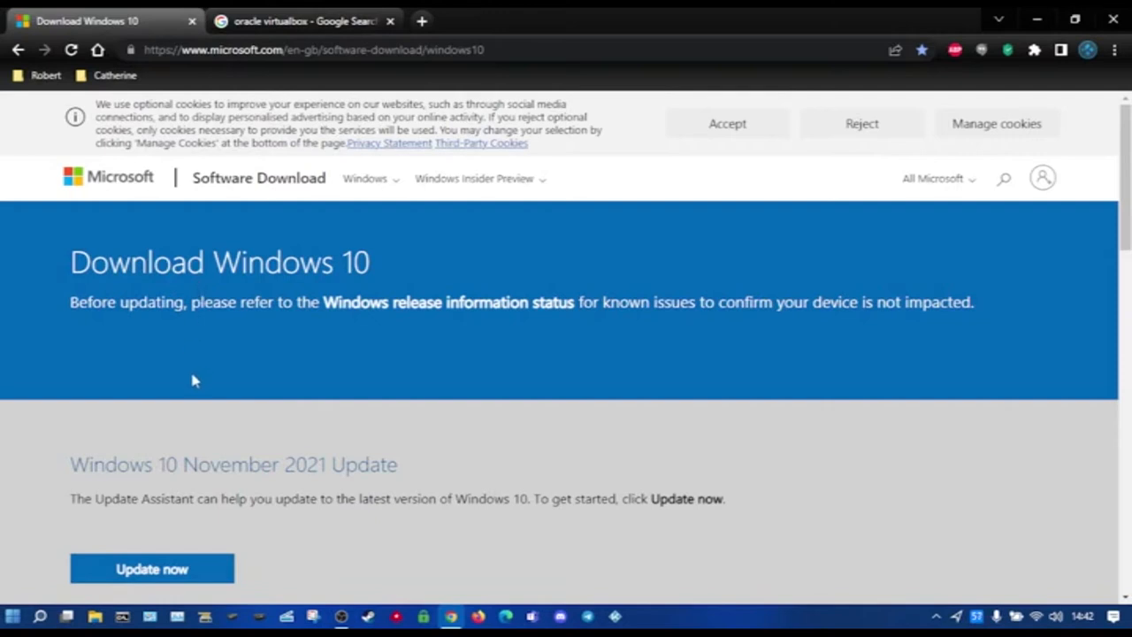
# Download the Windows 10 media creation tool, MediaCreationTool21H2.exe, into the Downloads folder, replacing the existing copy
pyautogui.scroll(-3, 193, 381)
pyautogui.scroll(-3, 193, 380)
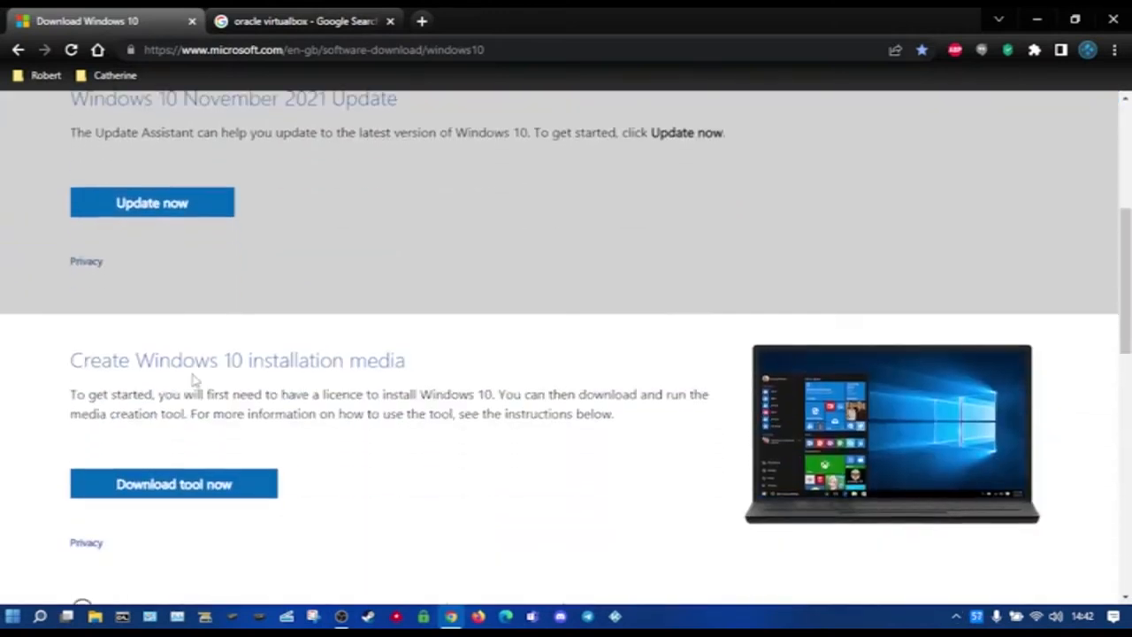
pyautogui.click(192, 376)
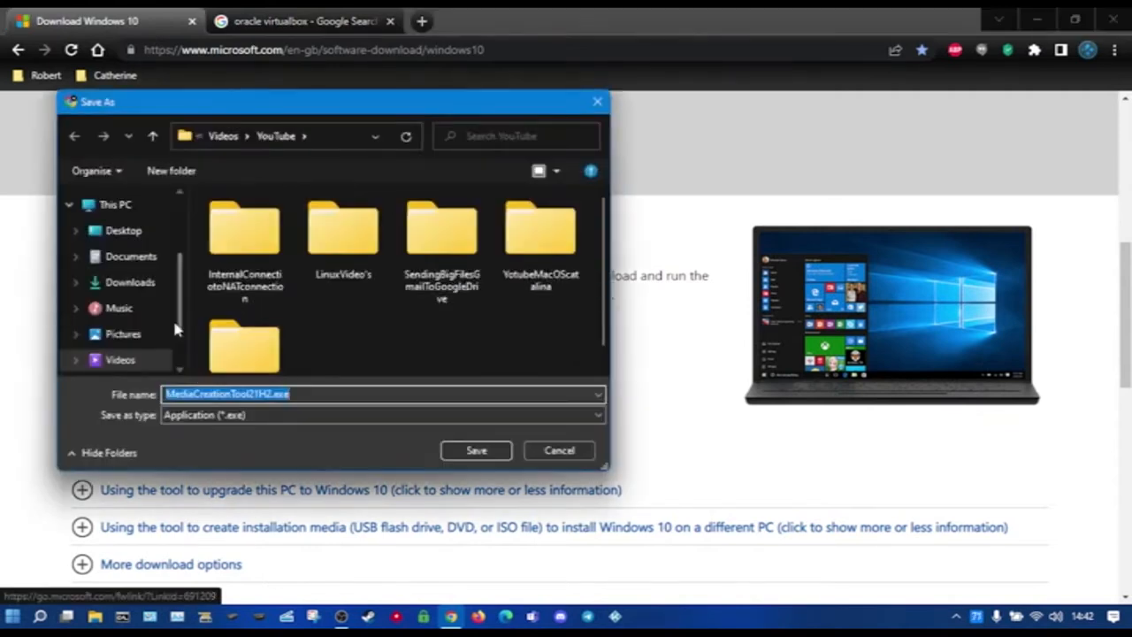
pyautogui.click(141, 283)
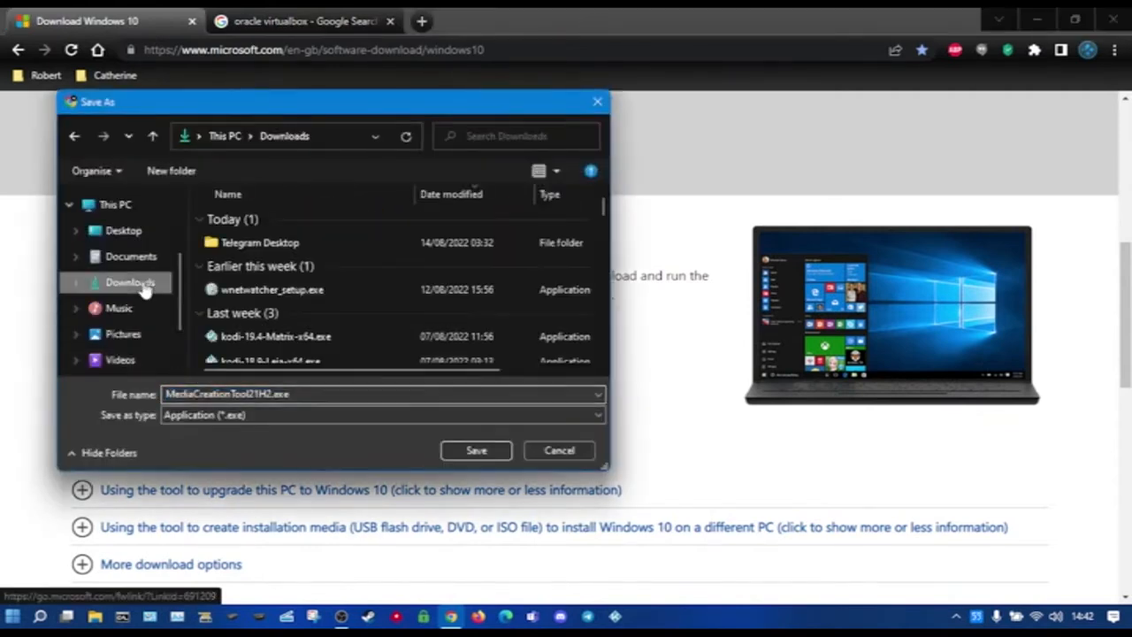
pyautogui.click(475, 450)
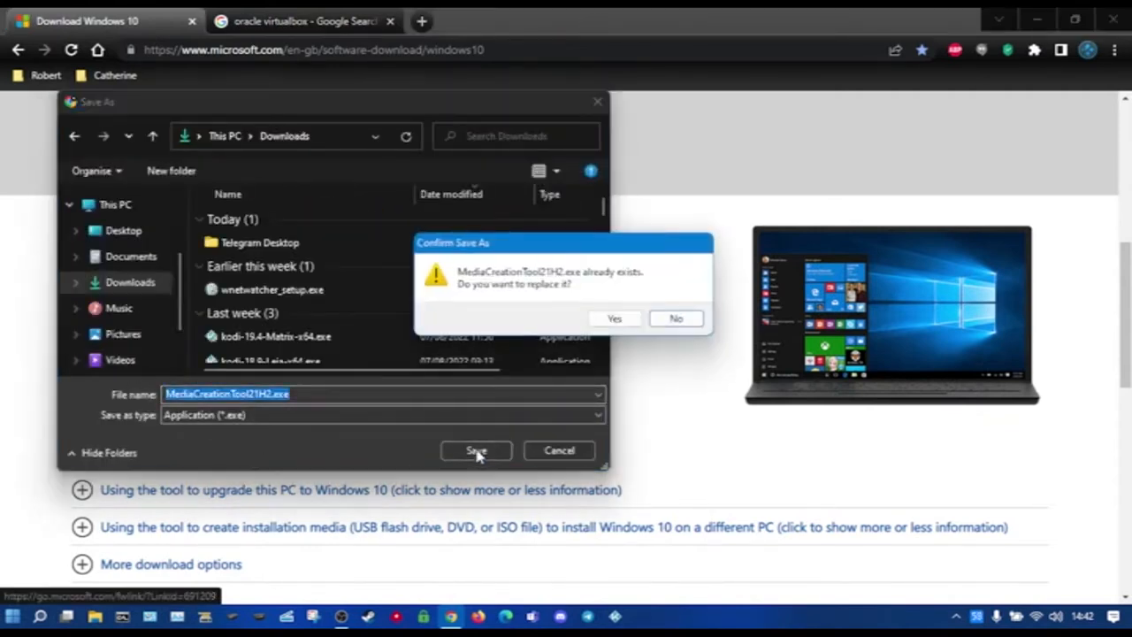
pyautogui.click(613, 319)
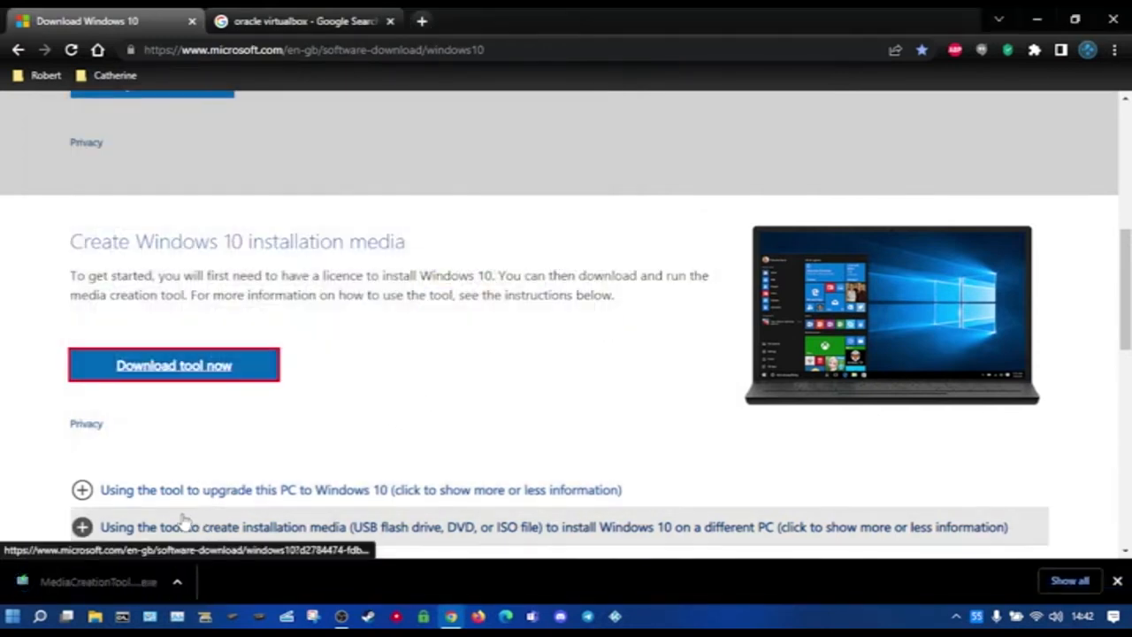
# Run the downloaded media creation tool, accept the licence terms and choose to create installation media for another PC
pyautogui.click(81, 579)
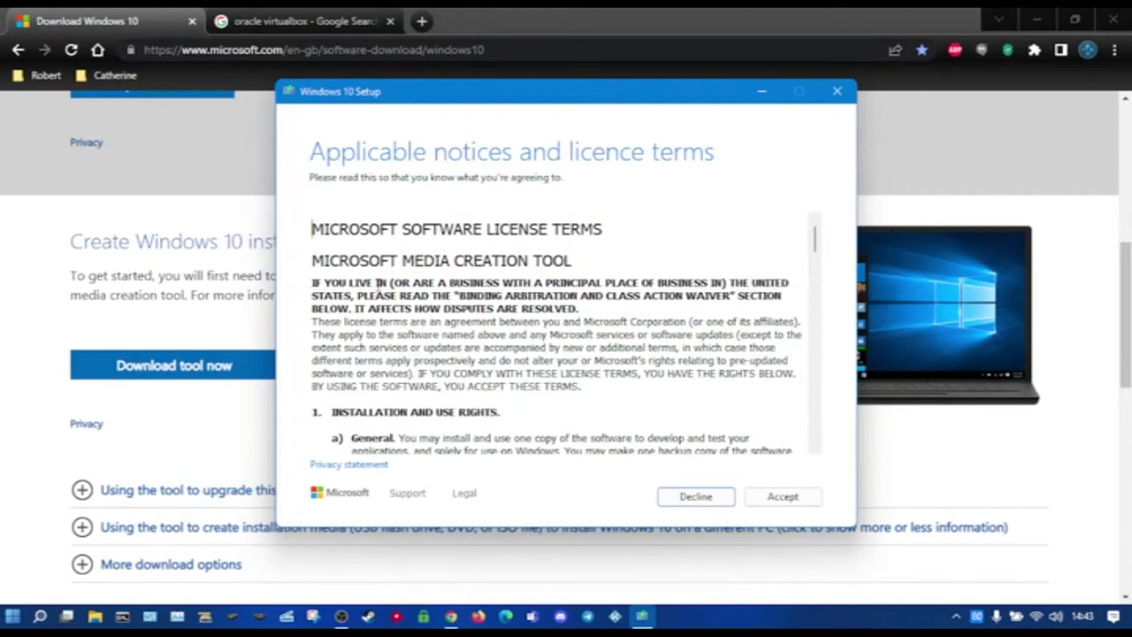
pyautogui.click(767, 497)
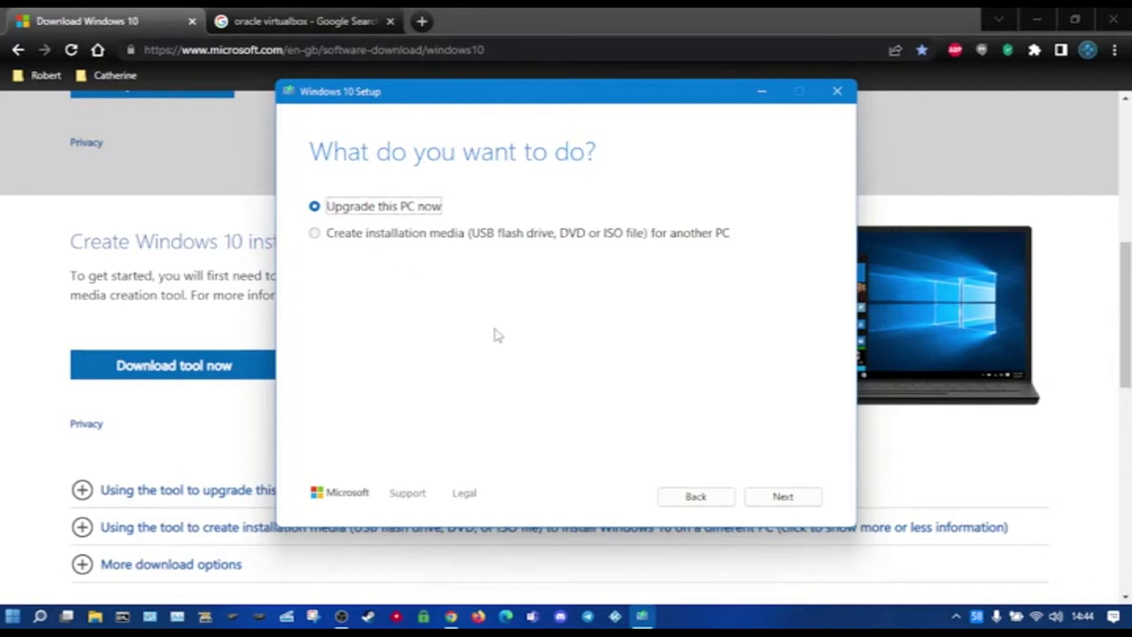
pyautogui.click(318, 233)
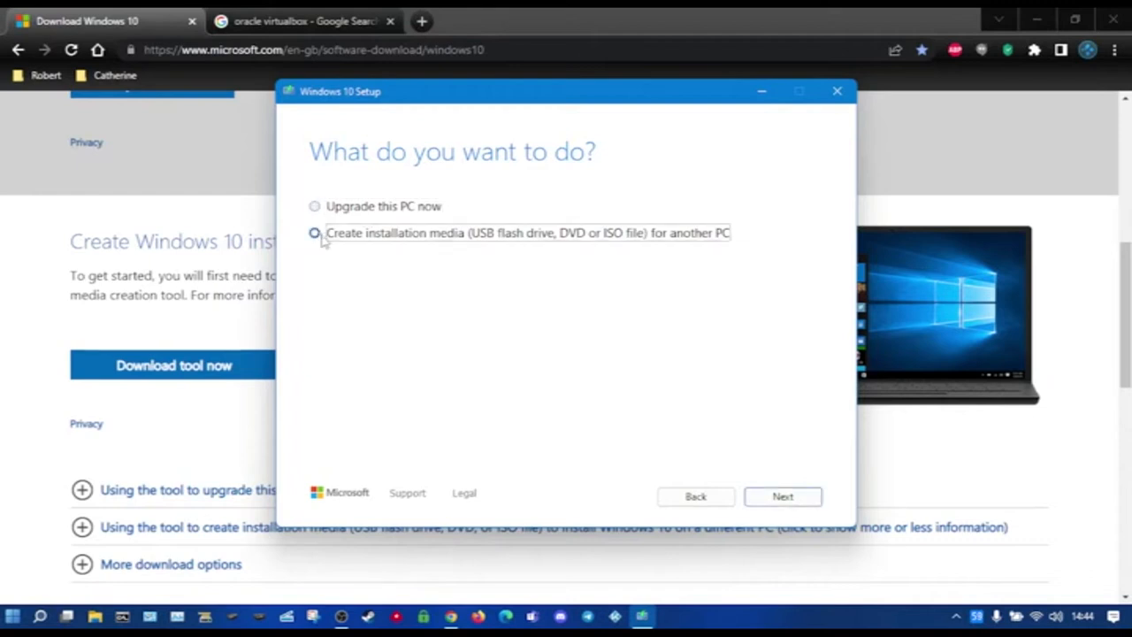
pyautogui.click(774, 493)
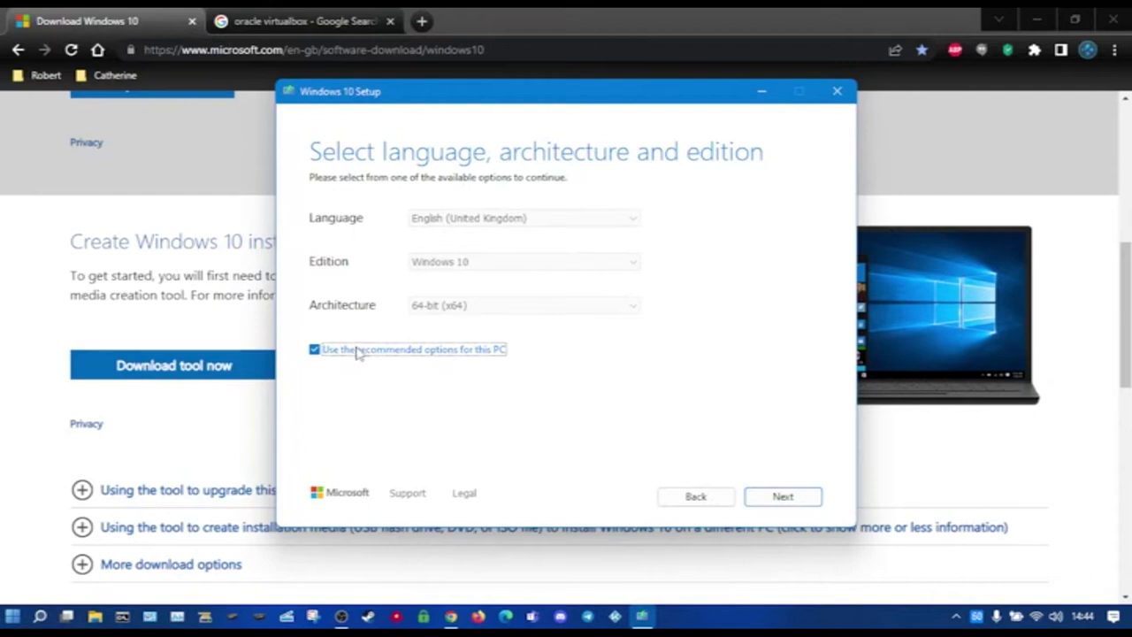
# Turn off the recommended options and proceed with English (United Kingdom), Windows 10 and 64-bit (x64)
pyautogui.click(357, 351)
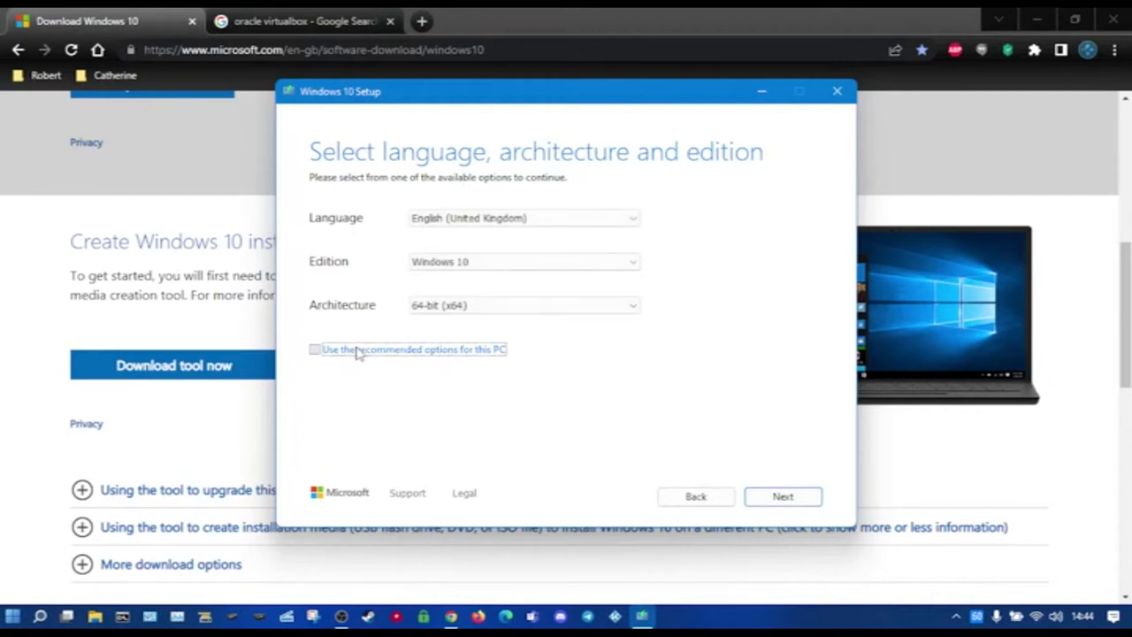
pyautogui.click(471, 218)
pyautogui.click(472, 218)
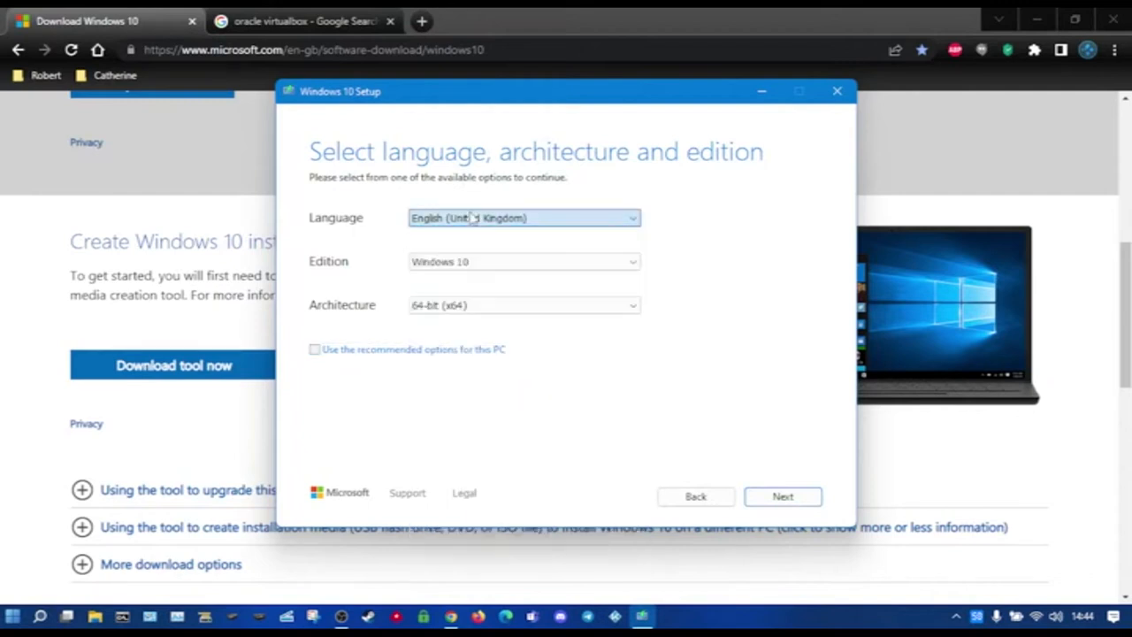
pyautogui.click(449, 262)
pyautogui.click(449, 261)
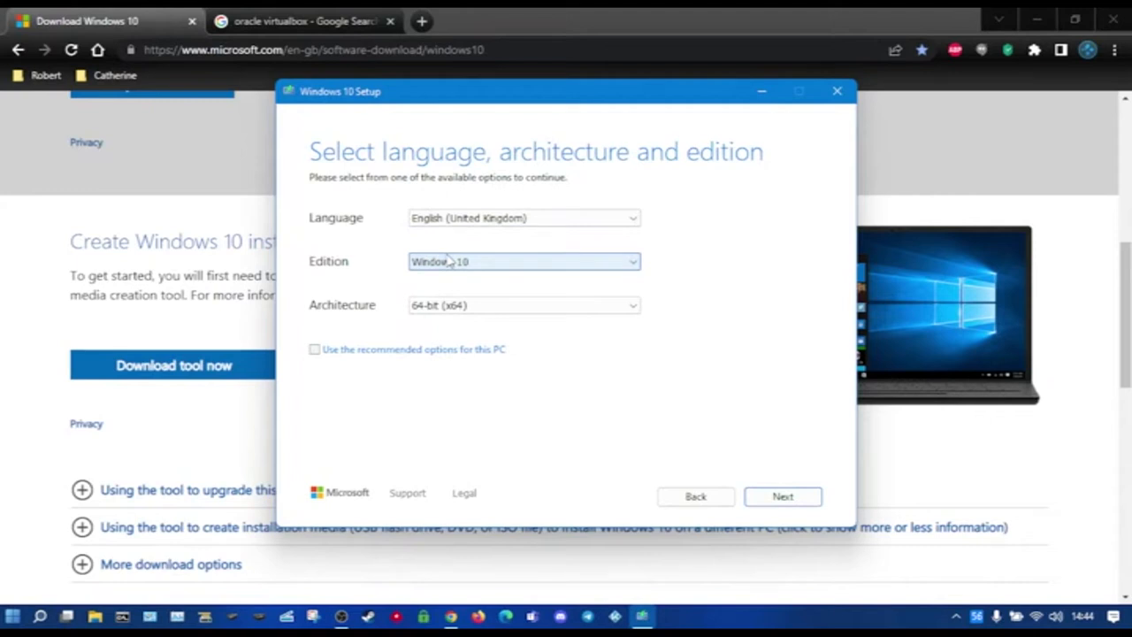
pyautogui.click(439, 304)
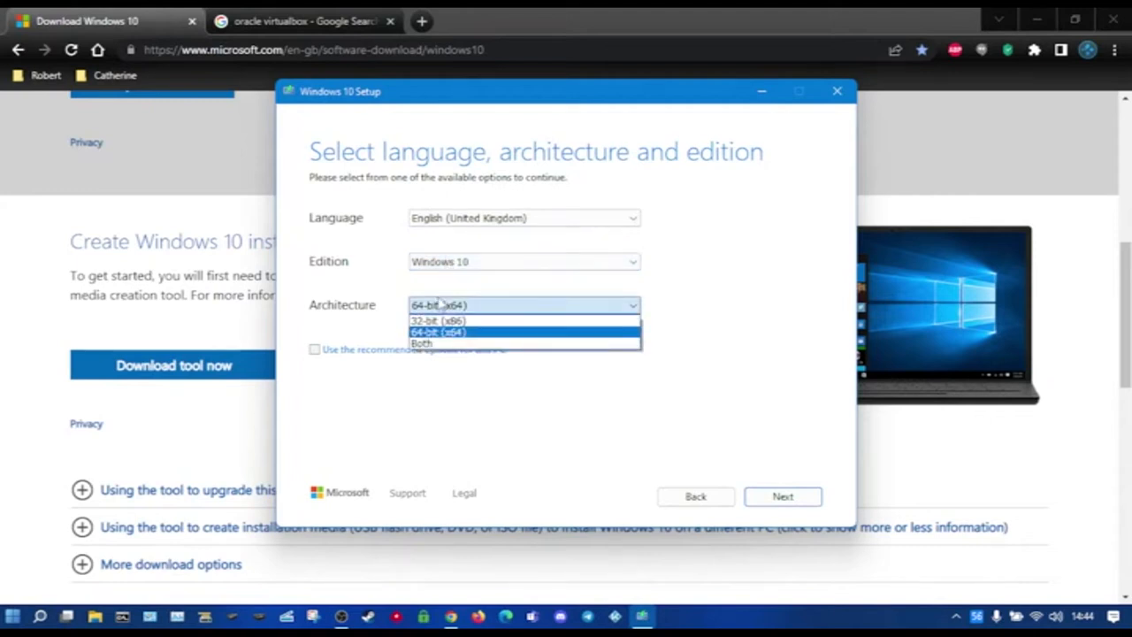
pyautogui.click(439, 304)
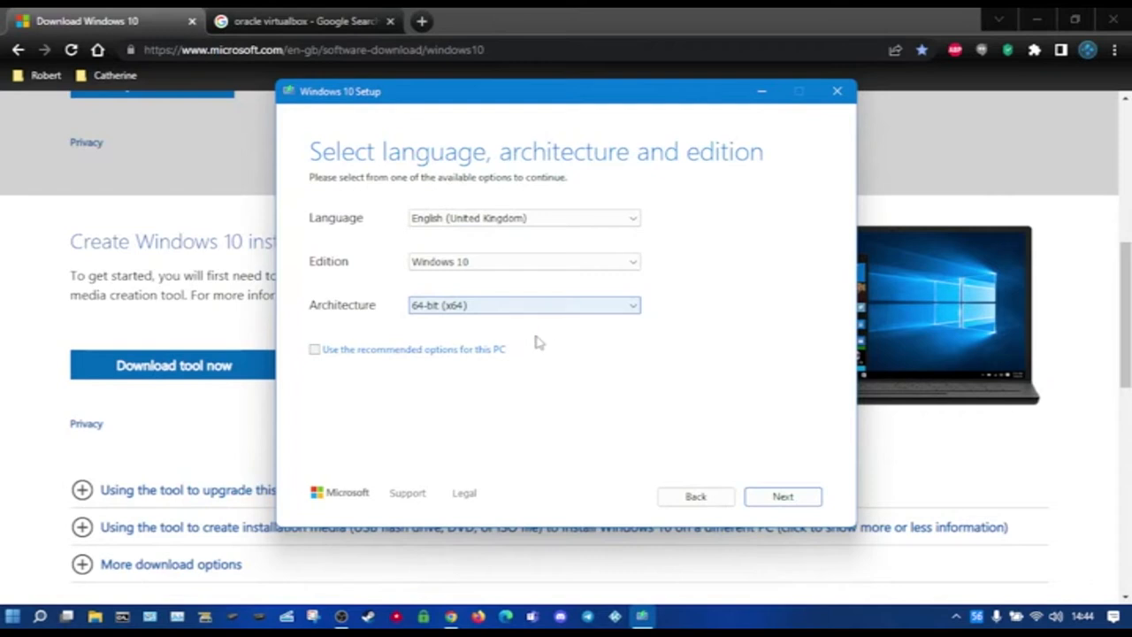
pyautogui.click(756, 497)
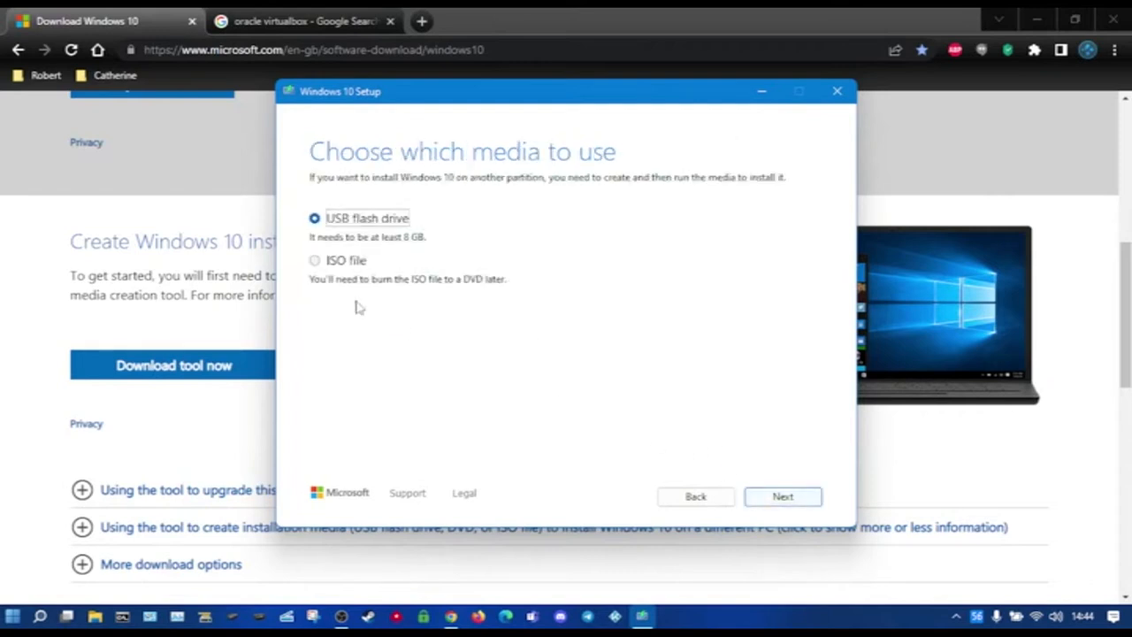
# Select ISO file as the media to create and choose the Downloads folder as its save location
pyautogui.click(315, 259)
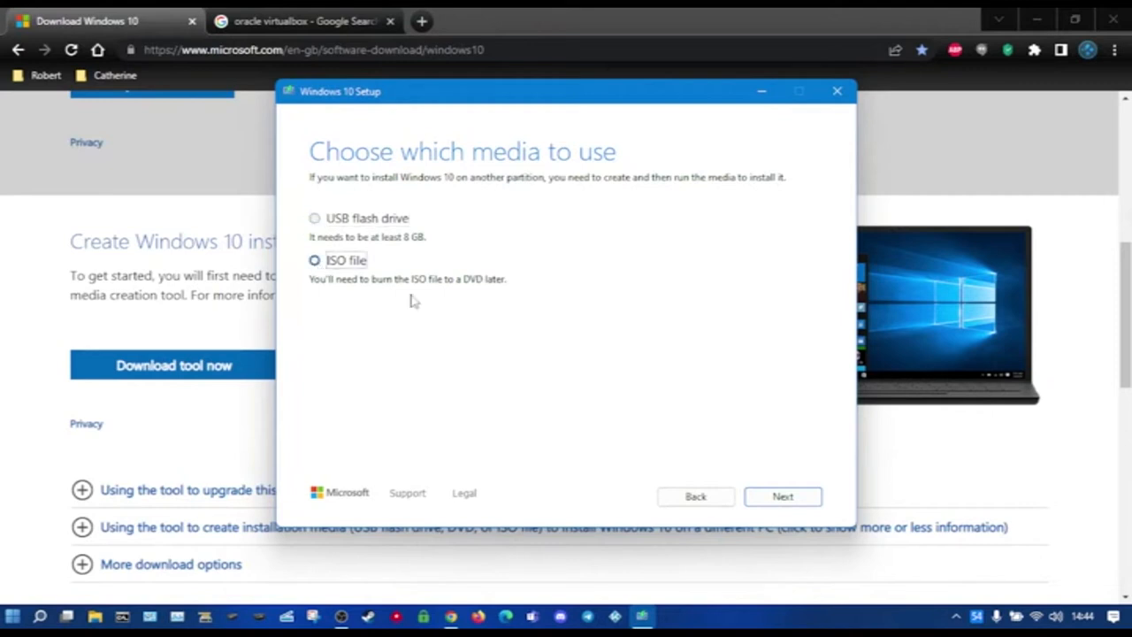
pyautogui.click(762, 497)
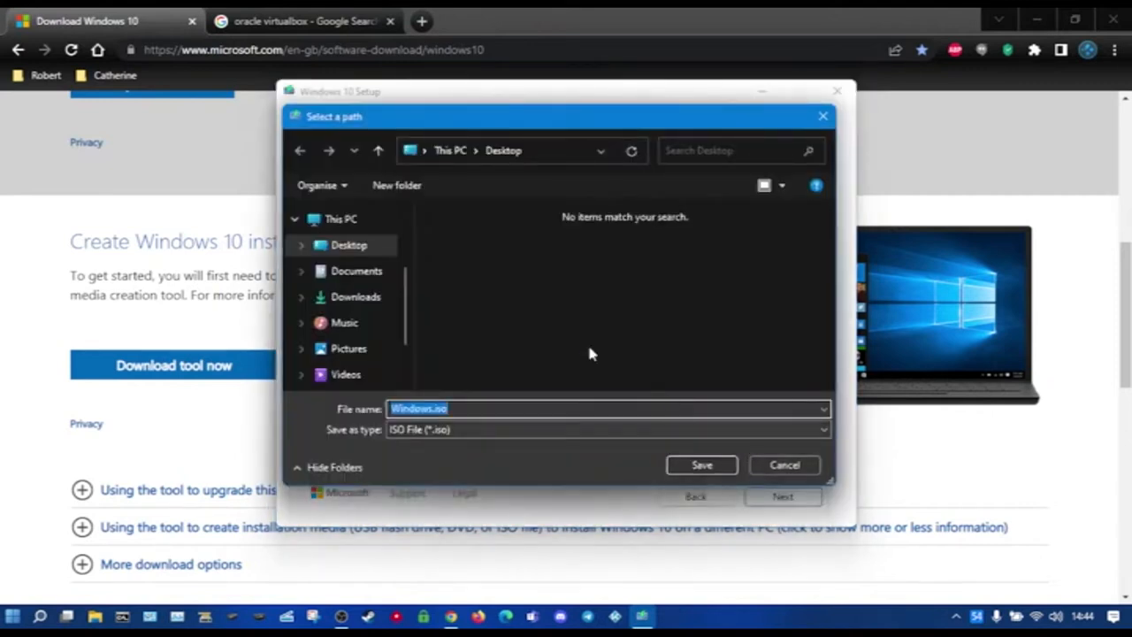
pyautogui.click(348, 297)
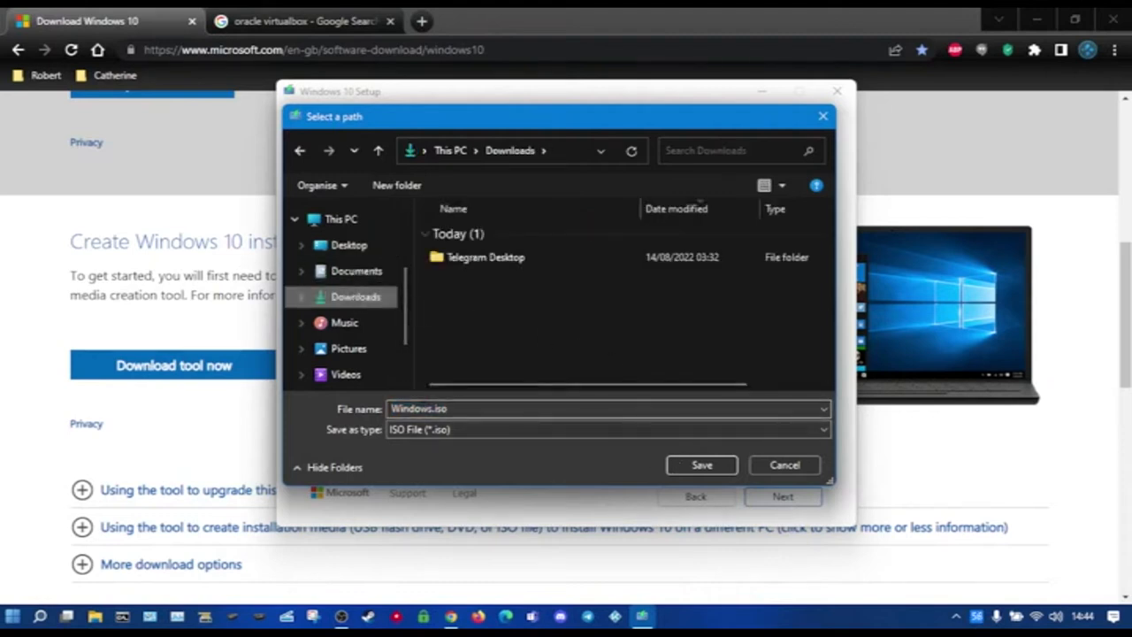
# Name the image Windows10Pro.iso and save it to start the Windows 10 download
pyautogui.click(447, 409)
pyautogui.click(433, 408)
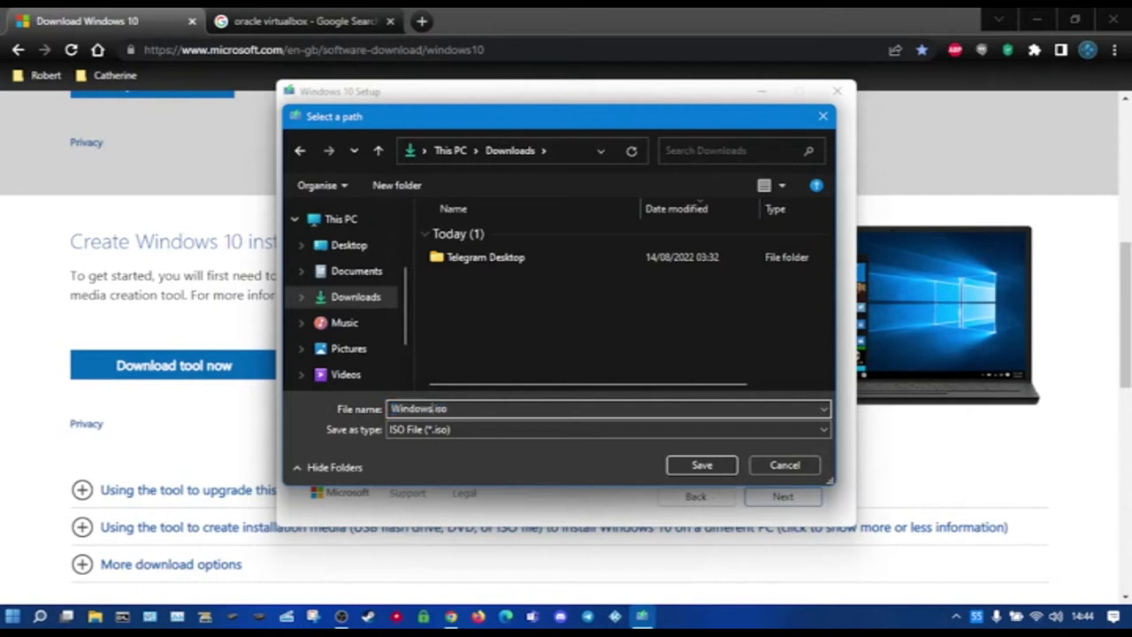
pyautogui.click(447, 409)
pyautogui.write('P')
pyautogui.press('BackSpace')
pyautogui.write('p')
pyautogui.press('BackSpace')
pyautogui.click(434, 409)
pyautogui.write('10Pro')
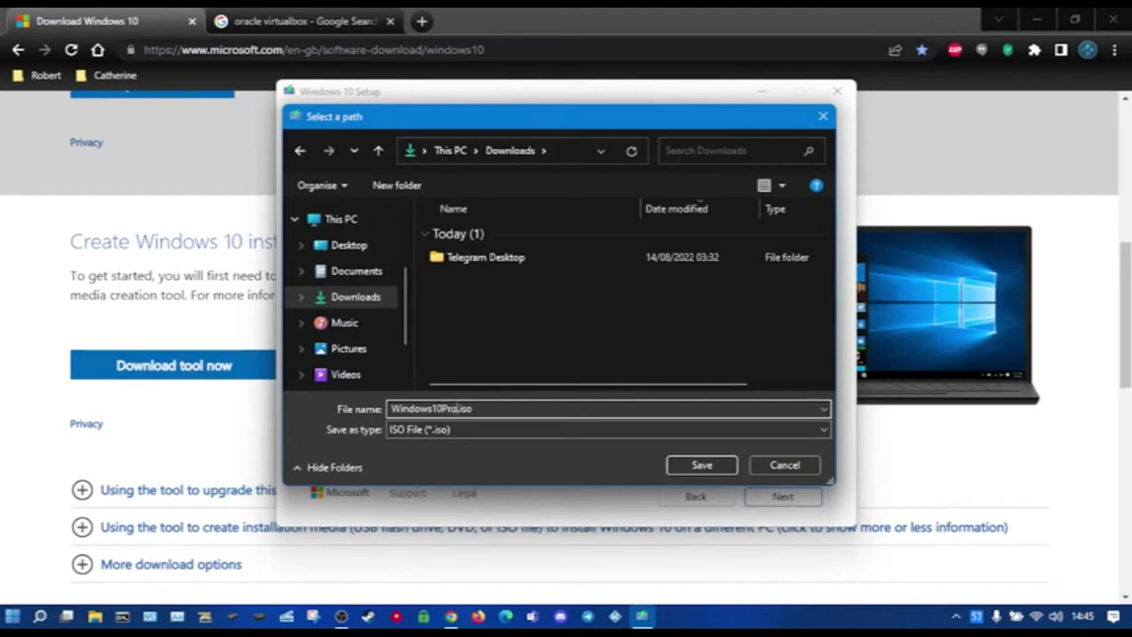
pyautogui.click(699, 466)
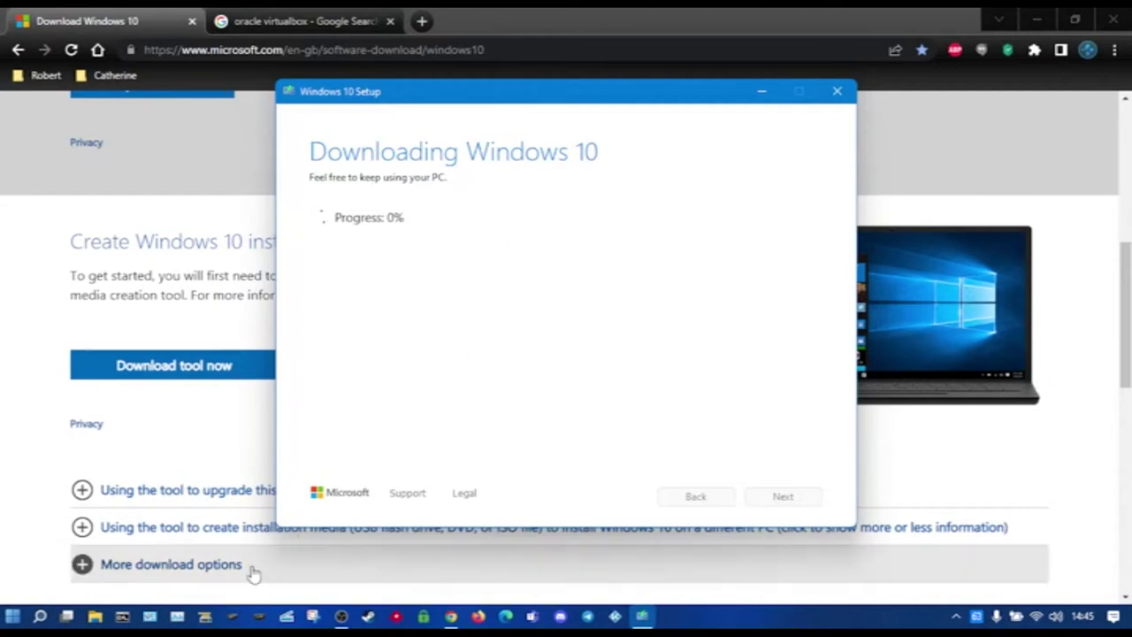
# Check the running processes and their resource usage in Task Manager, then close it
pyautogui.click(177, 617)
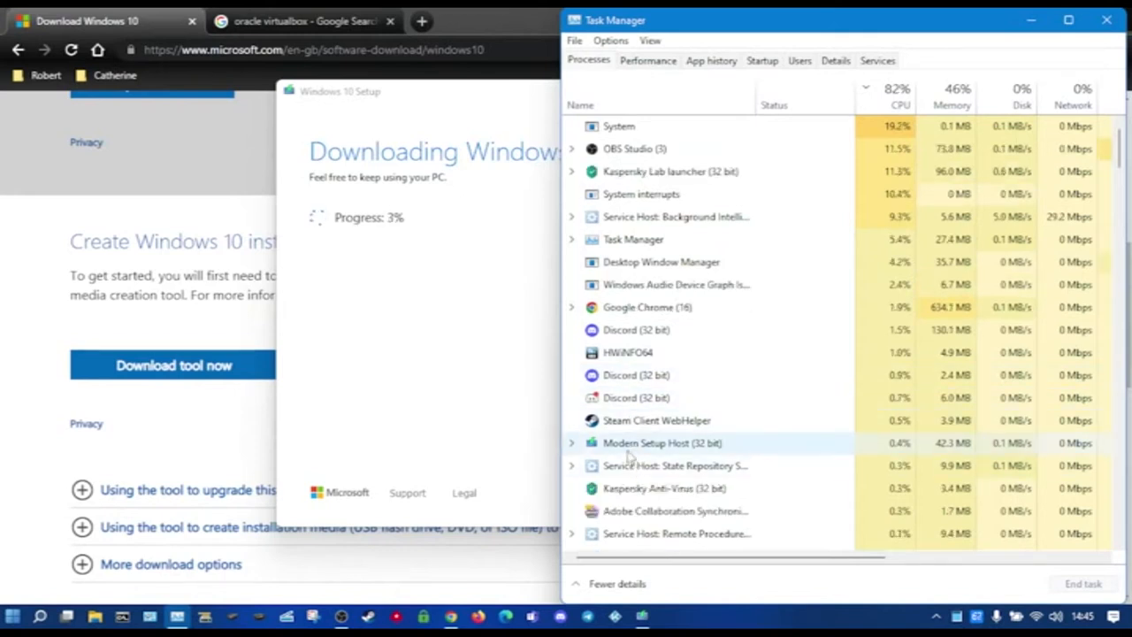
pyautogui.scroll(-2, 628, 469)
pyautogui.scroll(-3, 630, 502)
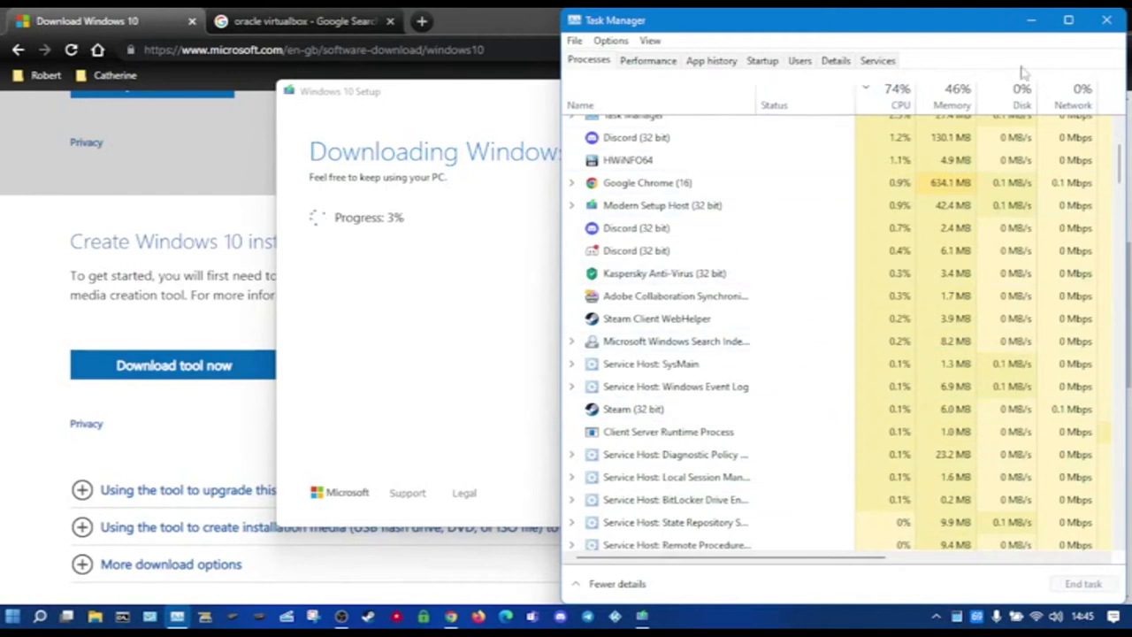
pyautogui.click(1103, 23)
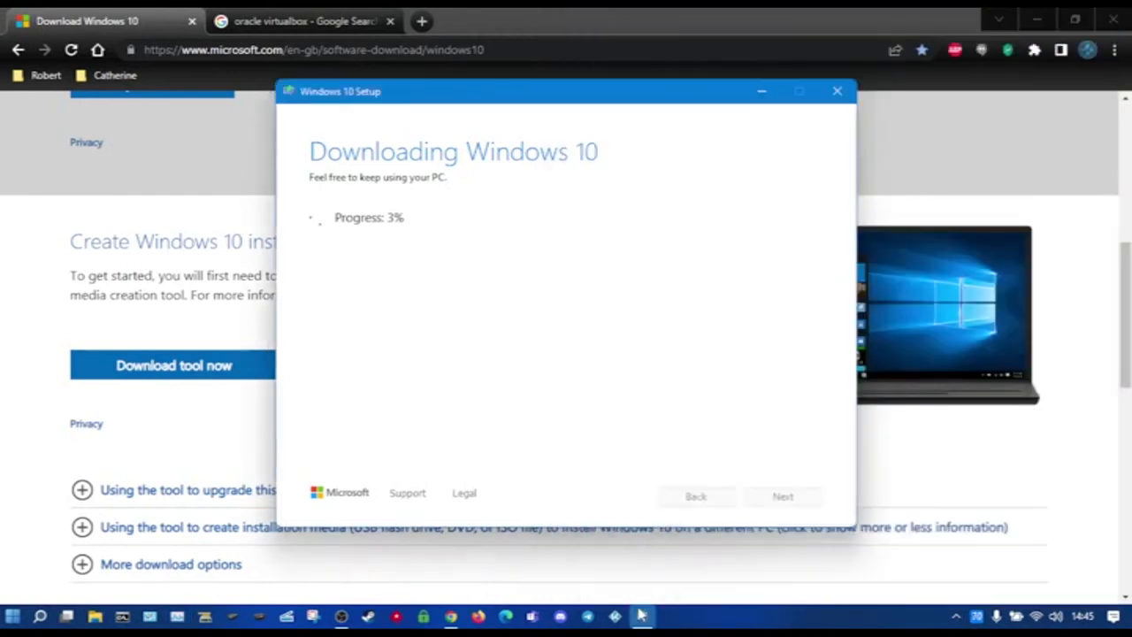
# Close Windows 10 Setup and confirm quitting the download in progress
pyautogui.rightClick(642, 615)
pyautogui.click(636, 584)
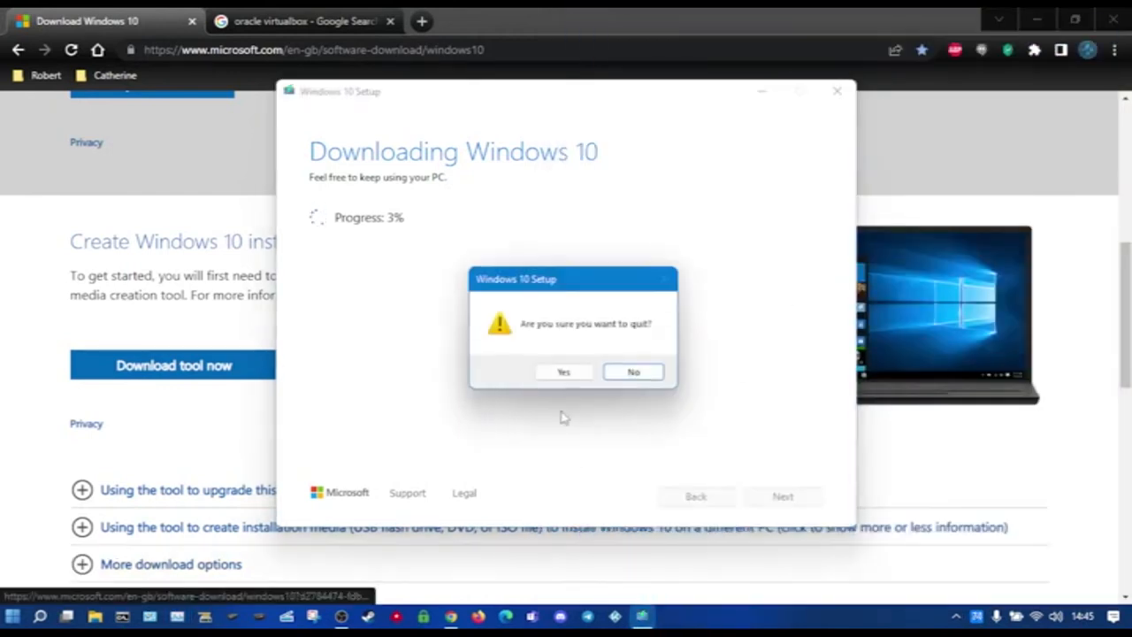
pyautogui.click(563, 373)
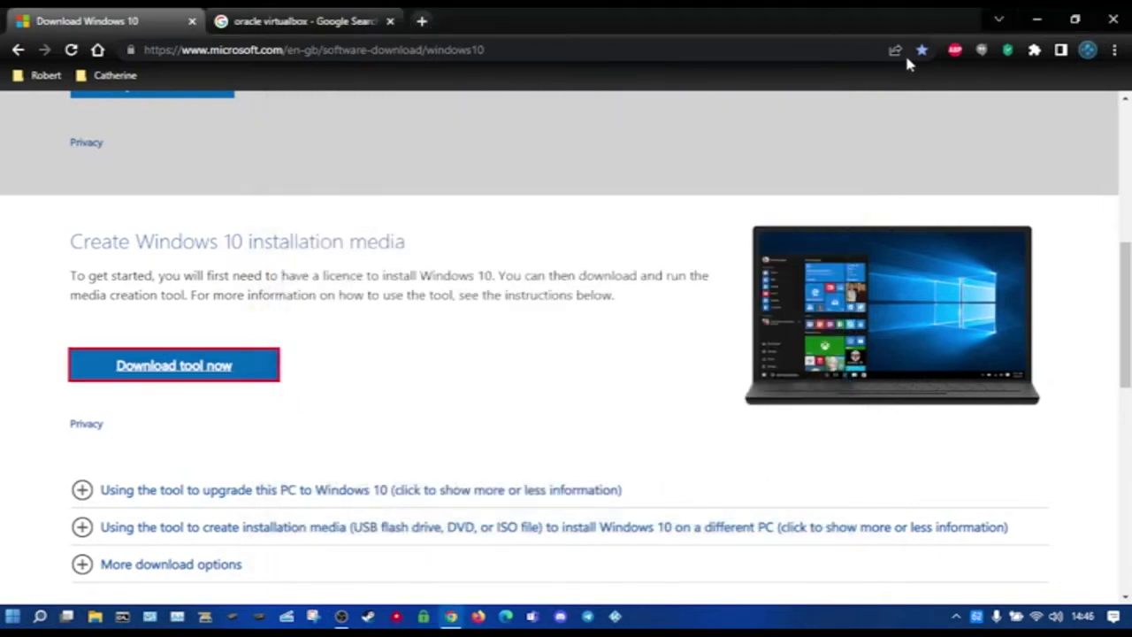
# Minimize the browser and try to open the Windows.isoPro64Bit file on the desktop
pyautogui.click(1031, 19)
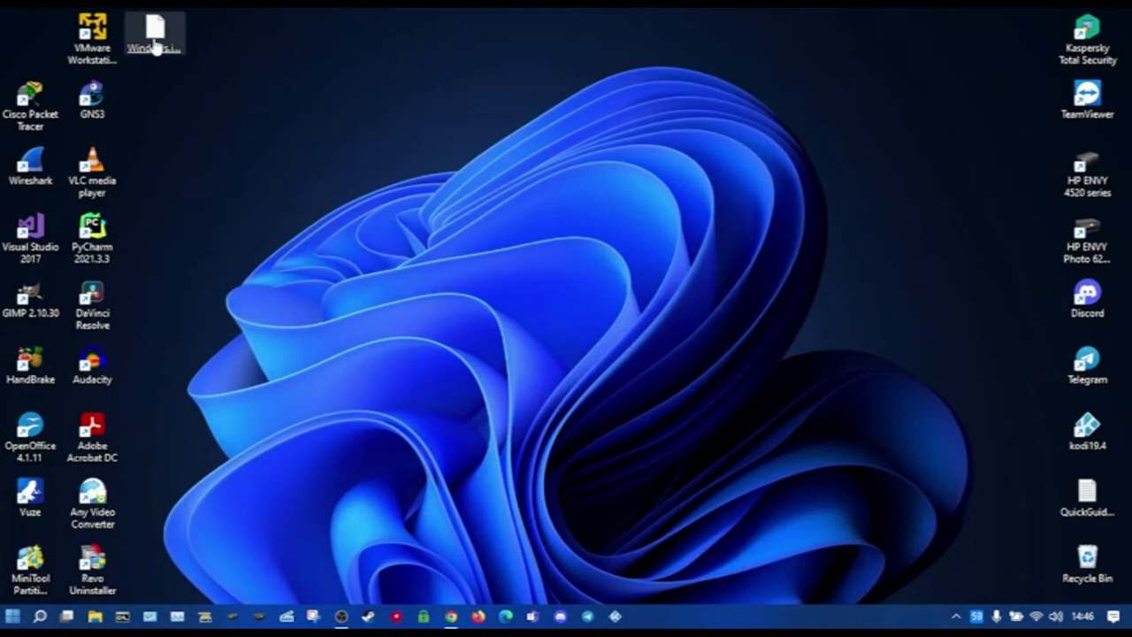
pyautogui.doubleClick(155, 40)
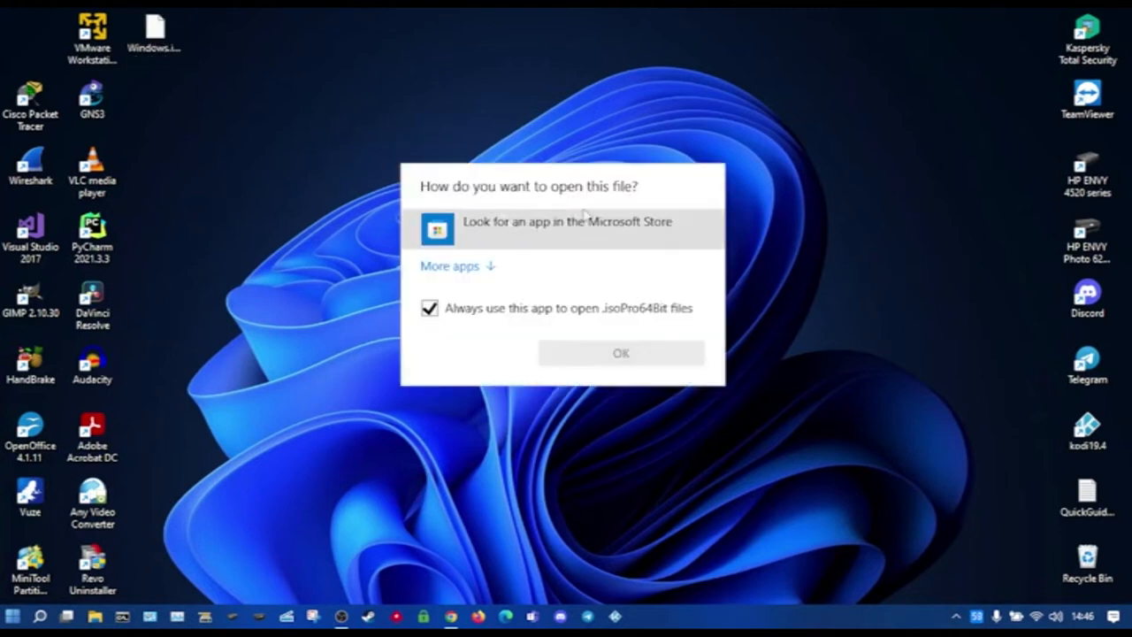
pyautogui.press('Escape')
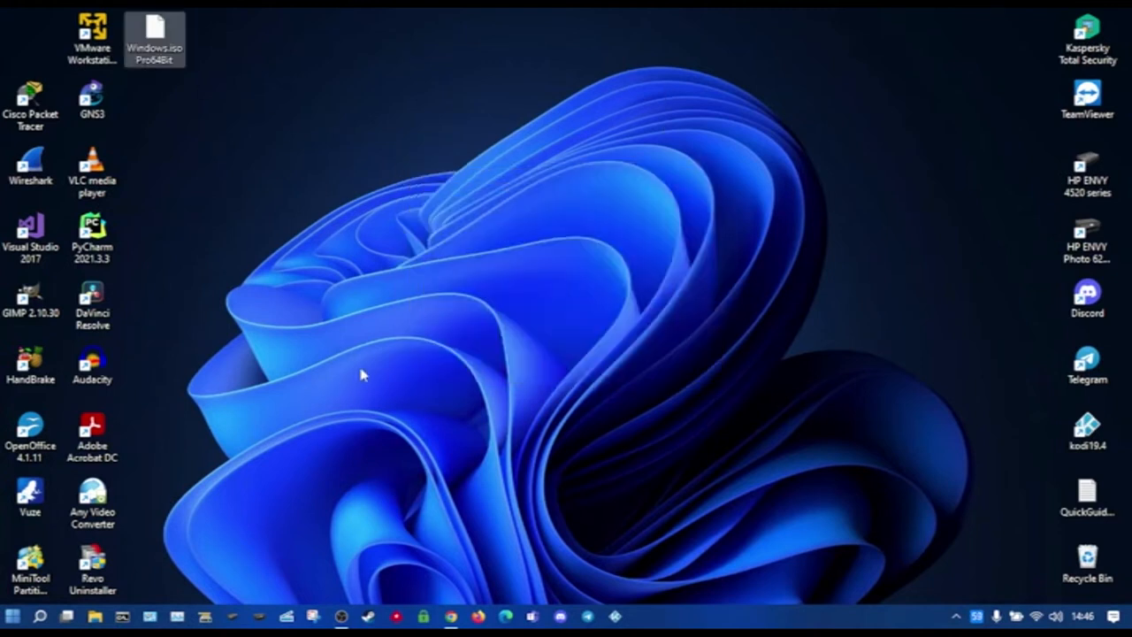
# Return to the browser and open the Oracle VM VirtualBox site's Downloads page from the Google results
pyautogui.click(451, 616)
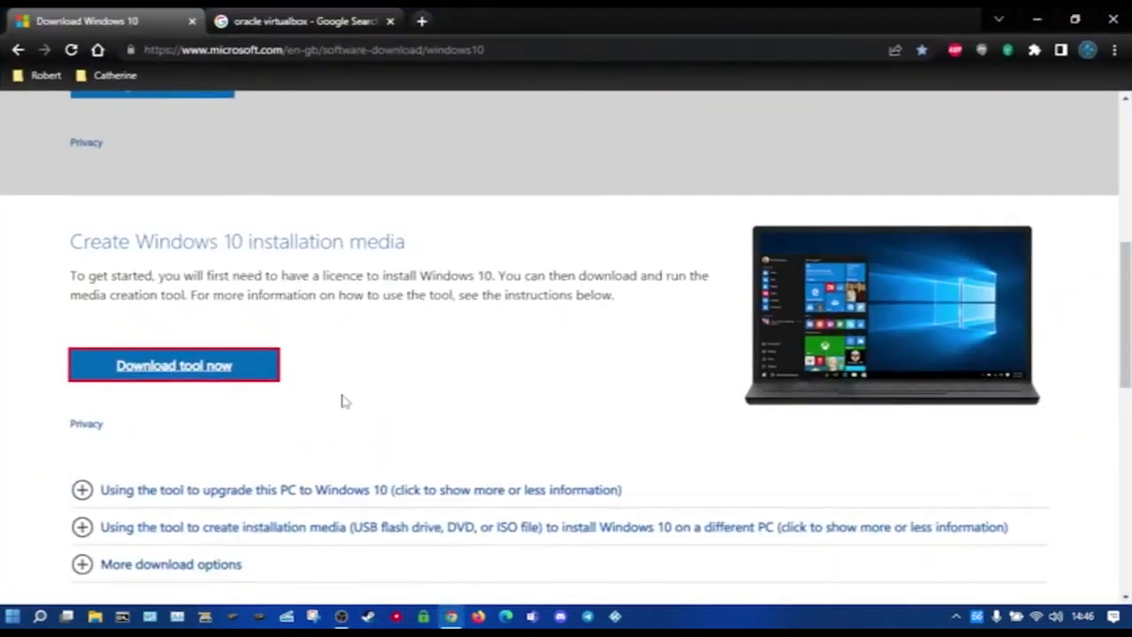
pyautogui.click(274, 25)
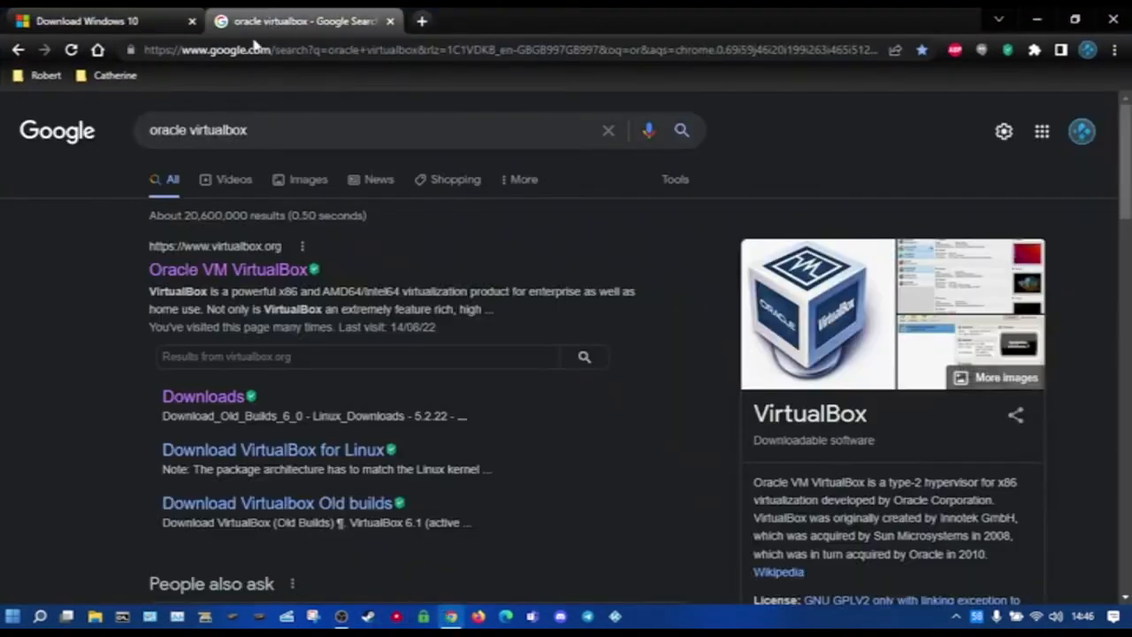
pyautogui.click(203, 274)
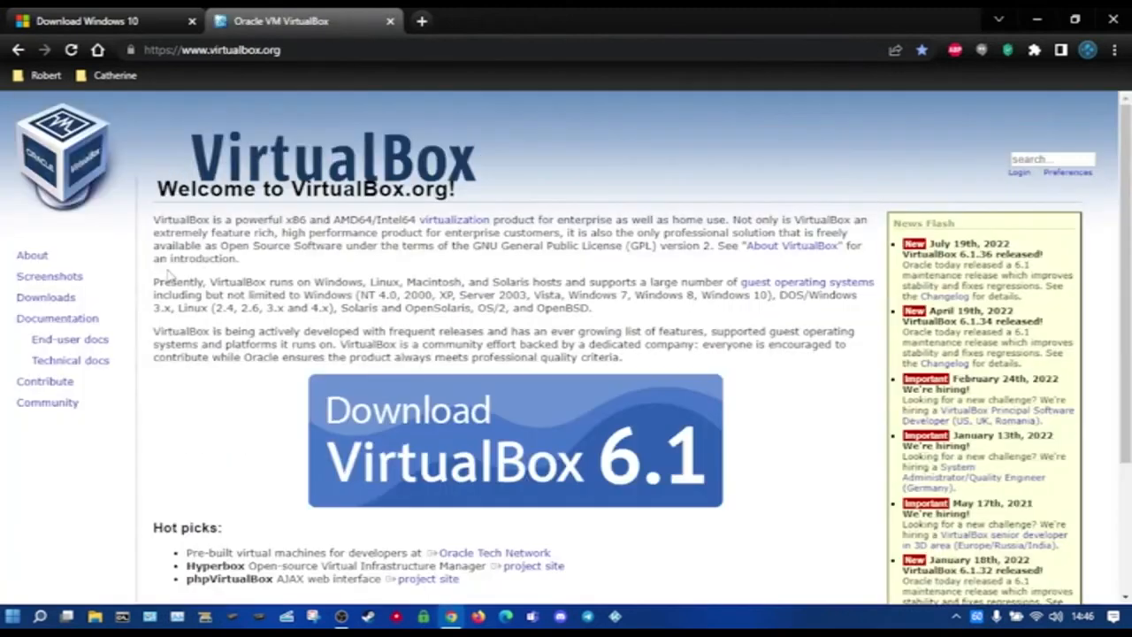
pyautogui.click(46, 298)
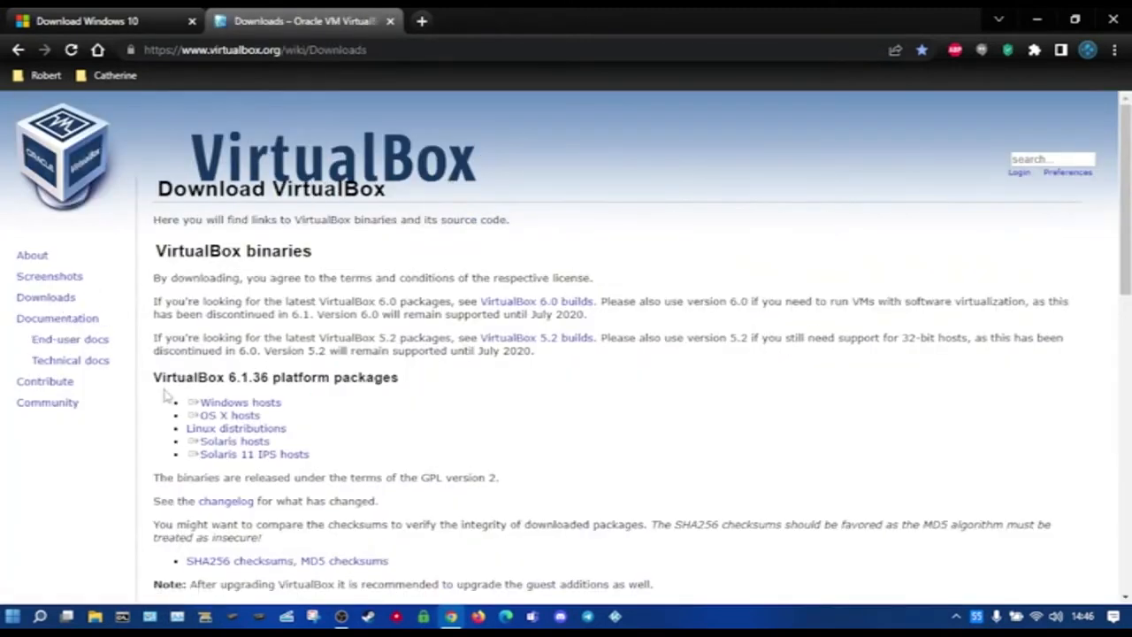
# Download the VirtualBox 6.1.36 Windows hosts installer, saving VirtualBox-6.1.36-152435-Win.exe in the Downloads folder
pyautogui.click(226, 448)
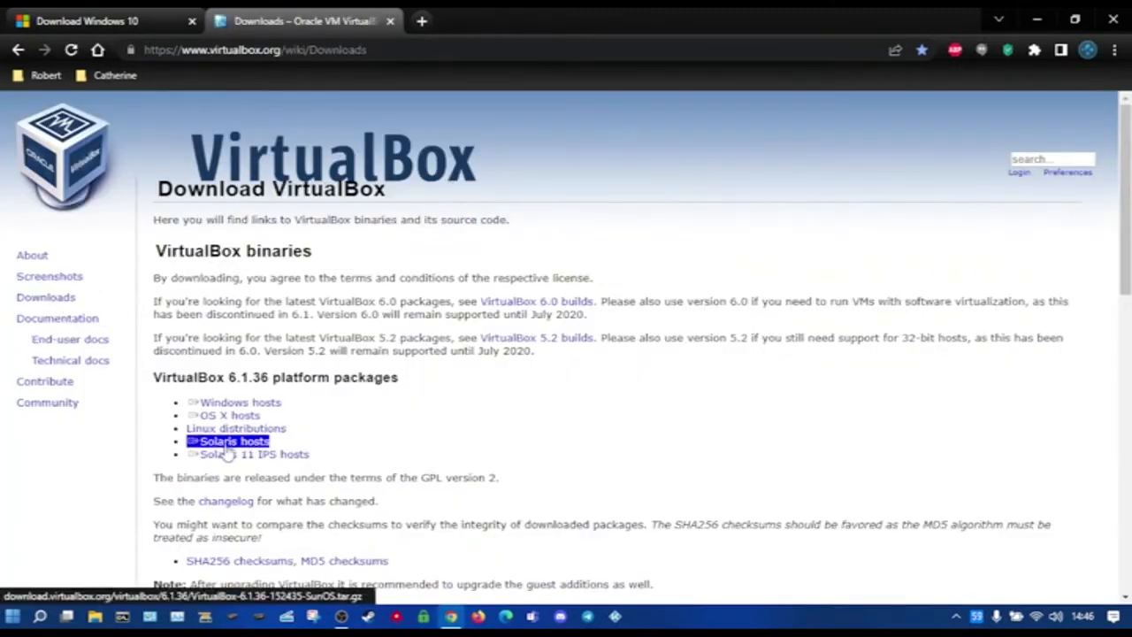
pyautogui.click(221, 409)
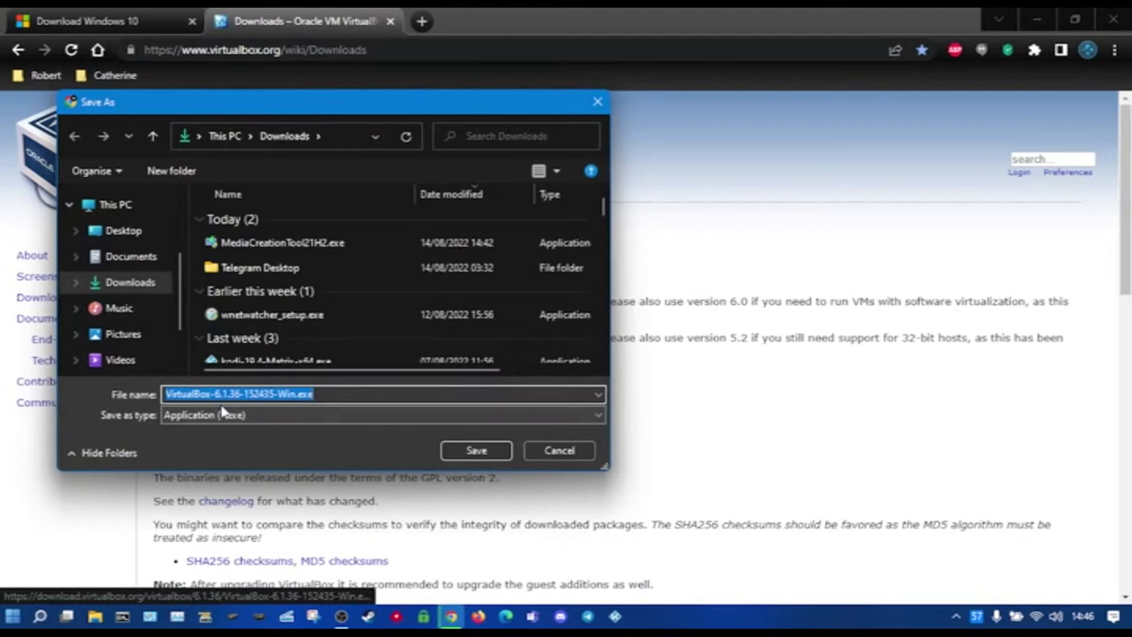
pyautogui.click(456, 450)
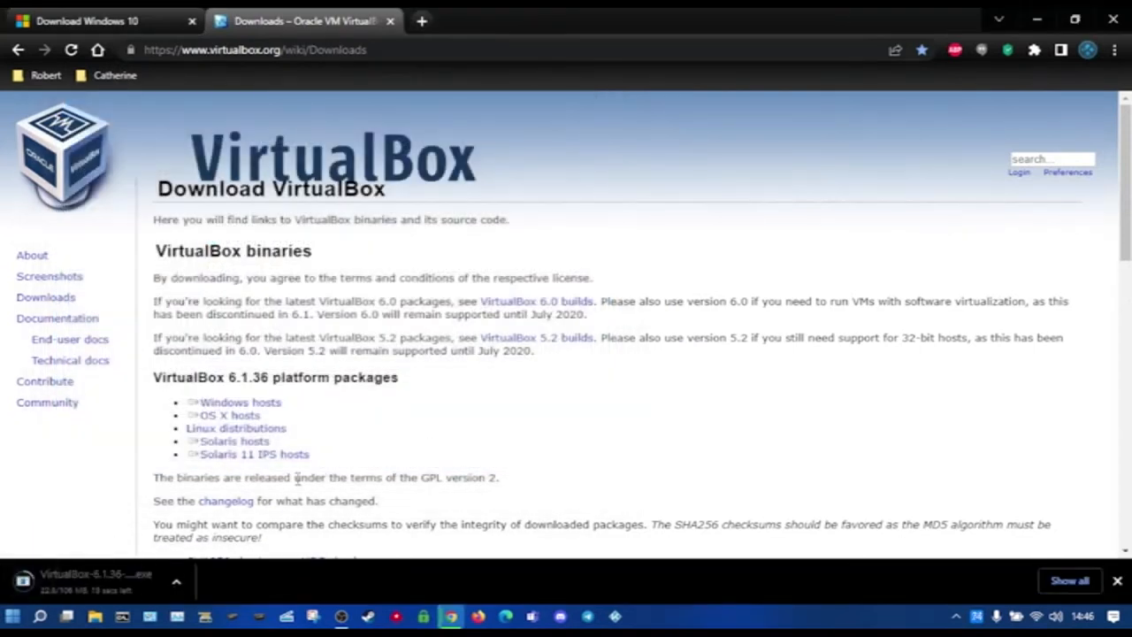
# Download the VirtualBox 6.1.36 Extension Pack for all supported platforms into the Downloads folder
pyautogui.scroll(-2, 297, 477)
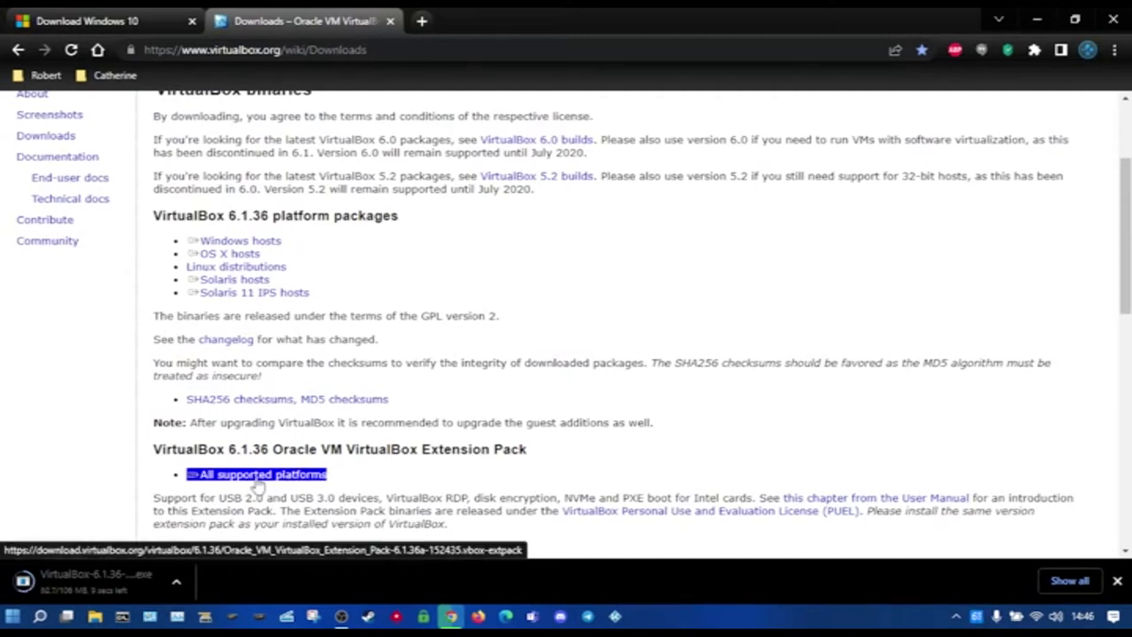
pyautogui.click(259, 478)
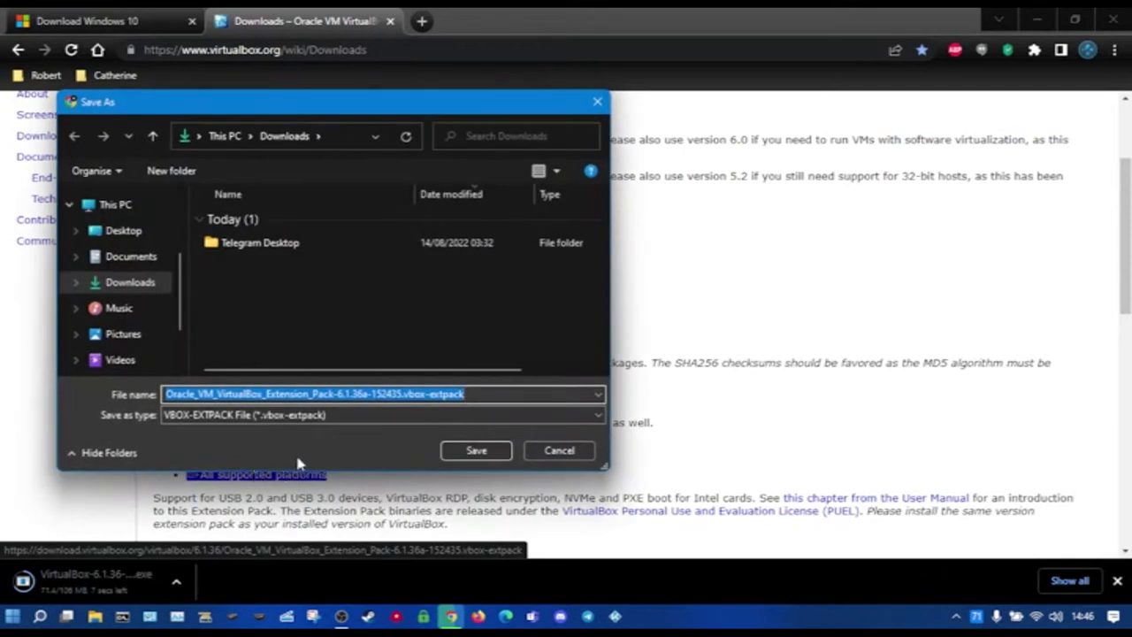
pyautogui.click(475, 450)
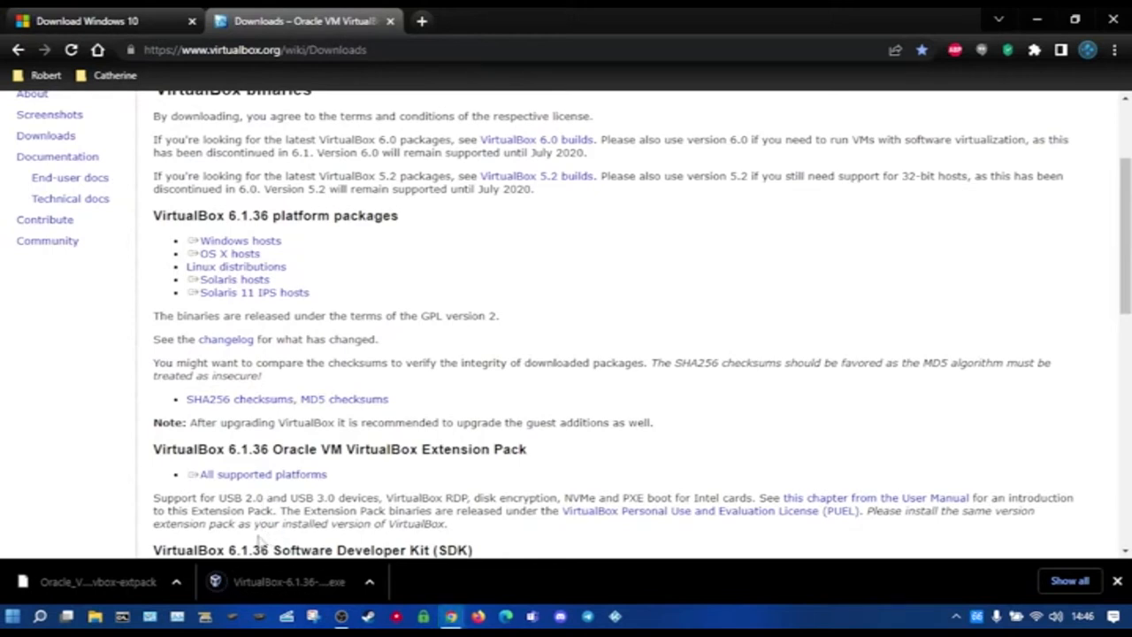
# Run the downloaded VirtualBox installer and install version 6.1.36 with the default features, location and shortcuts, accepting the network interface reset
pyautogui.click(239, 587)
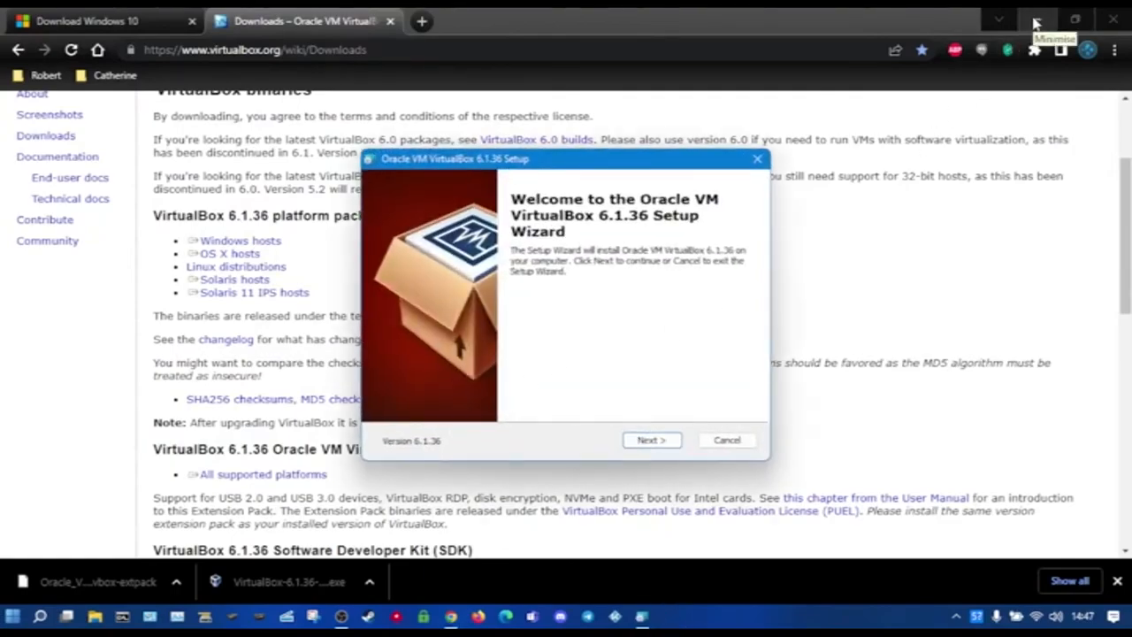
pyautogui.click(1036, 23)
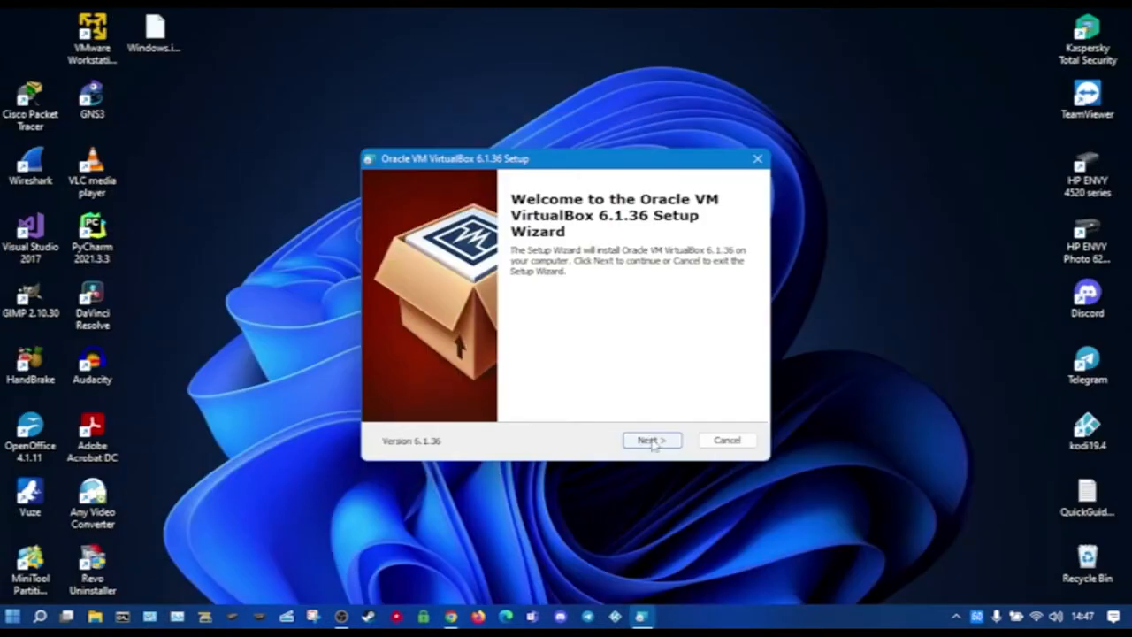
pyautogui.click(653, 442)
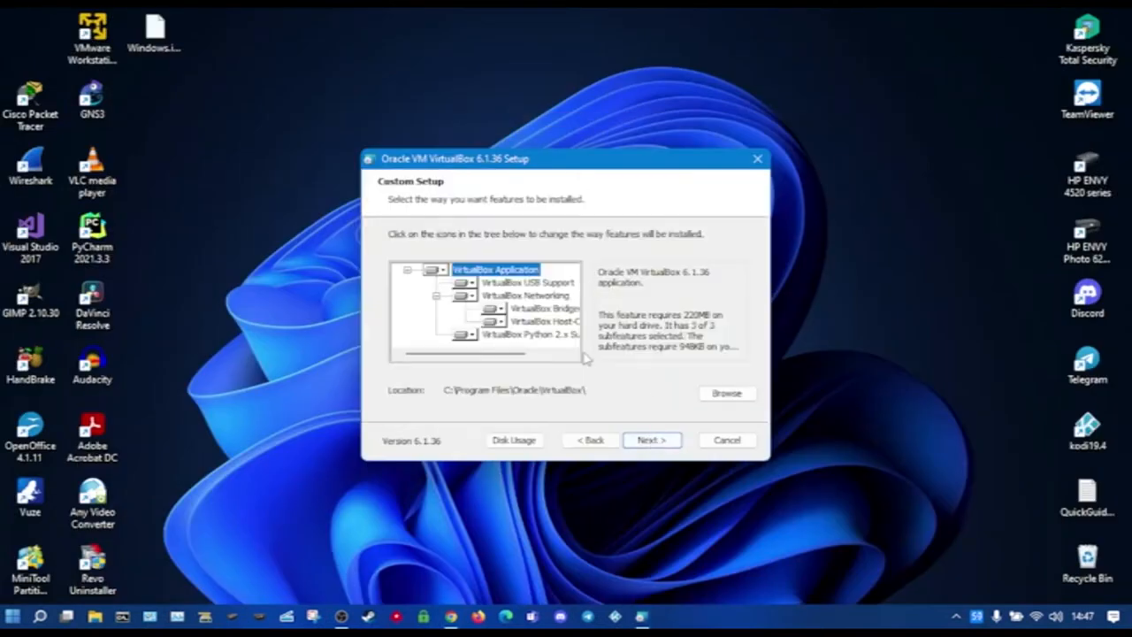
pyautogui.click(649, 440)
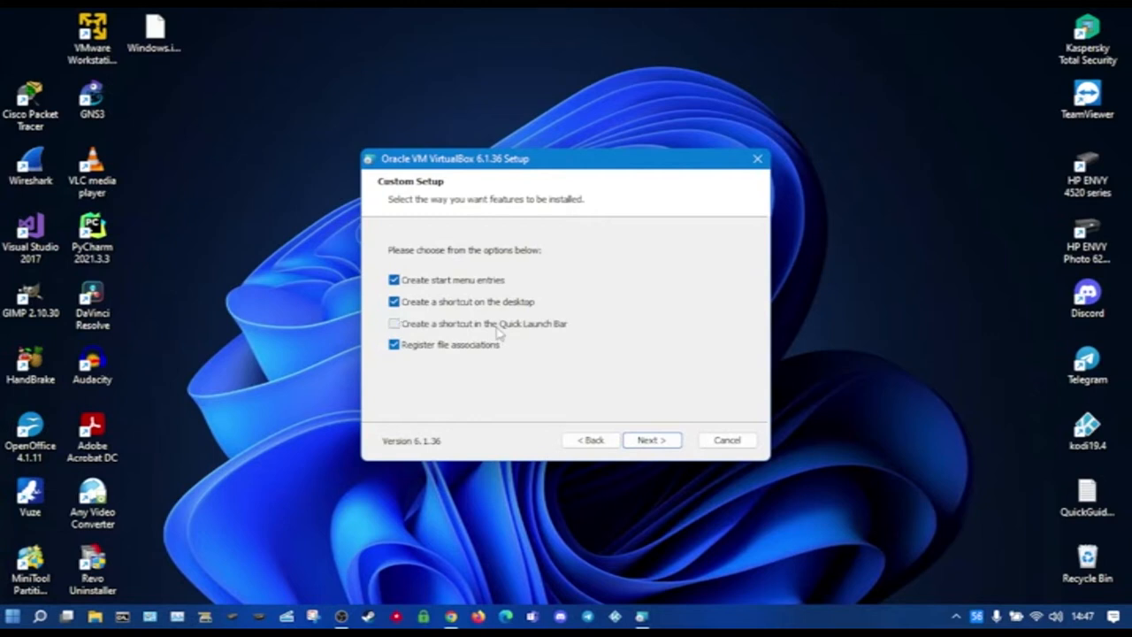
pyautogui.click(633, 440)
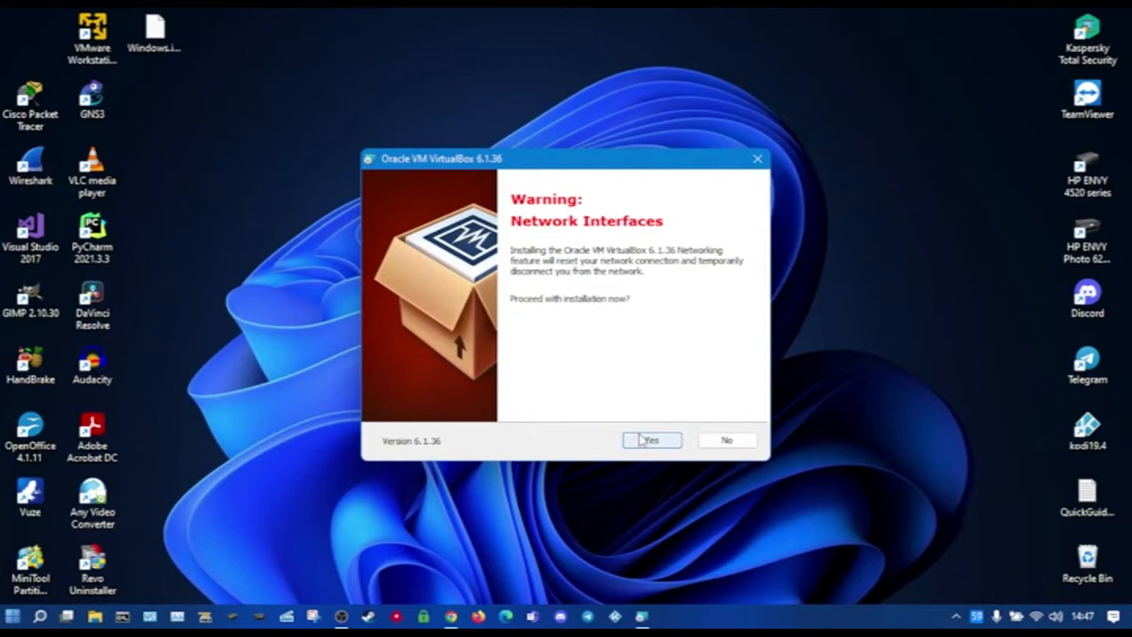
pyautogui.click(643, 441)
pyautogui.click(650, 440)
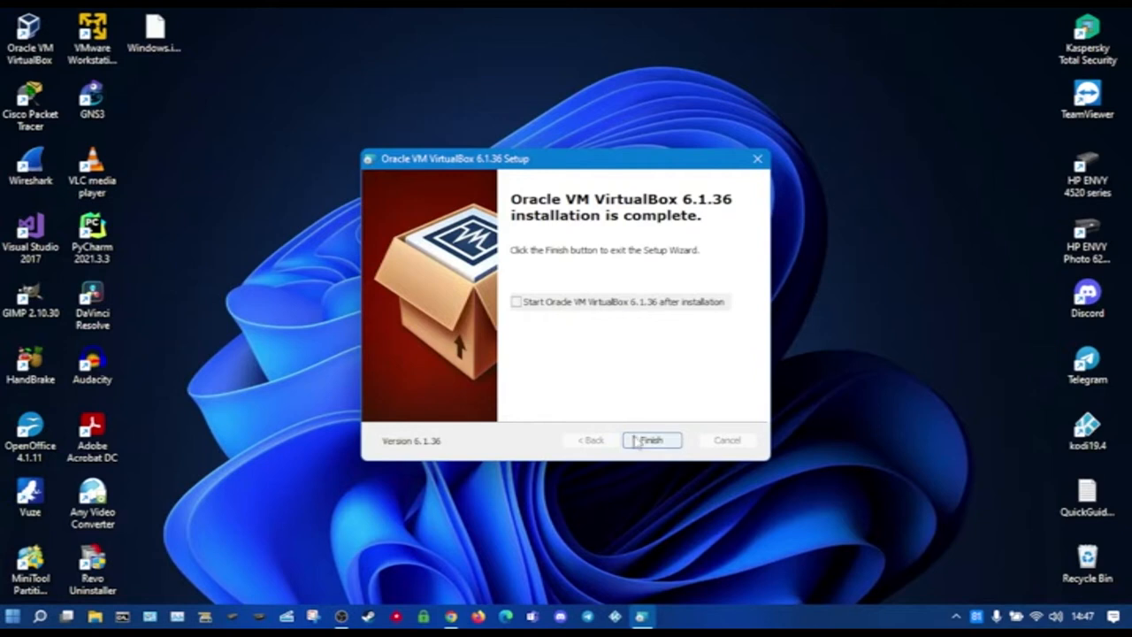
pyautogui.click(634, 442)
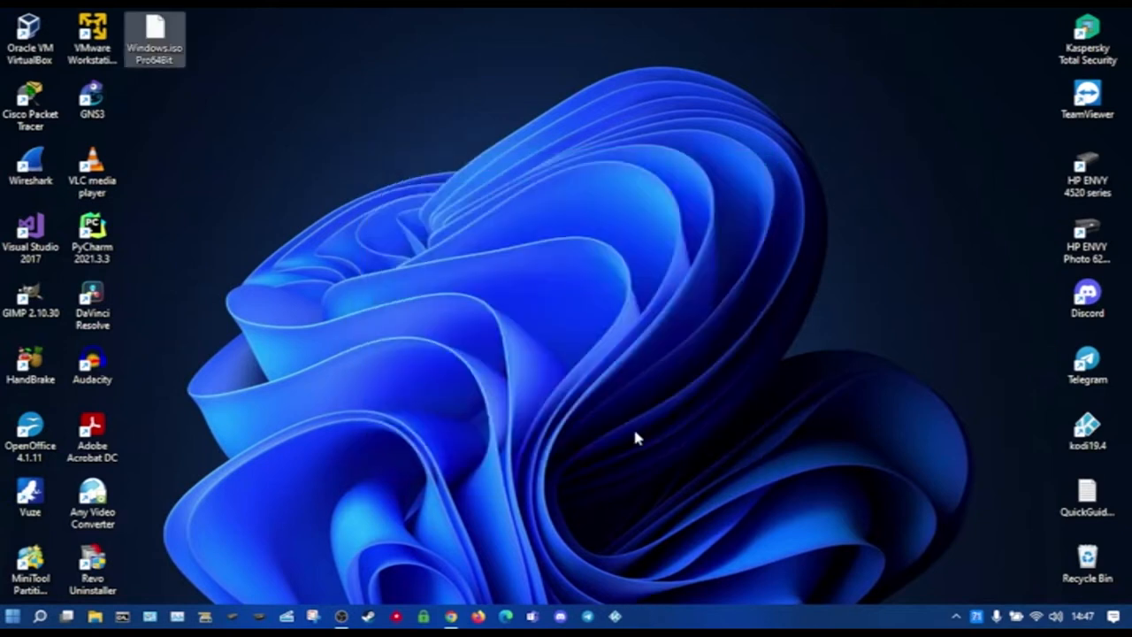
# Return to the browser, open the downloaded extension pack and reinstall it in VirtualBox, agreeing to the license
pyautogui.click(451, 616)
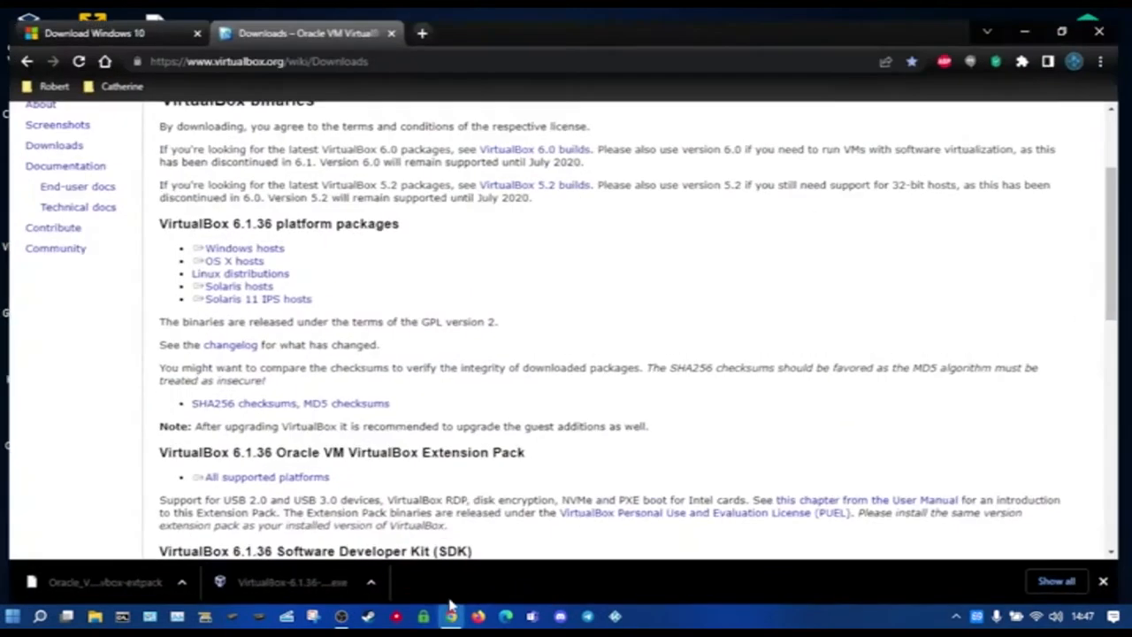
pyautogui.click(83, 581)
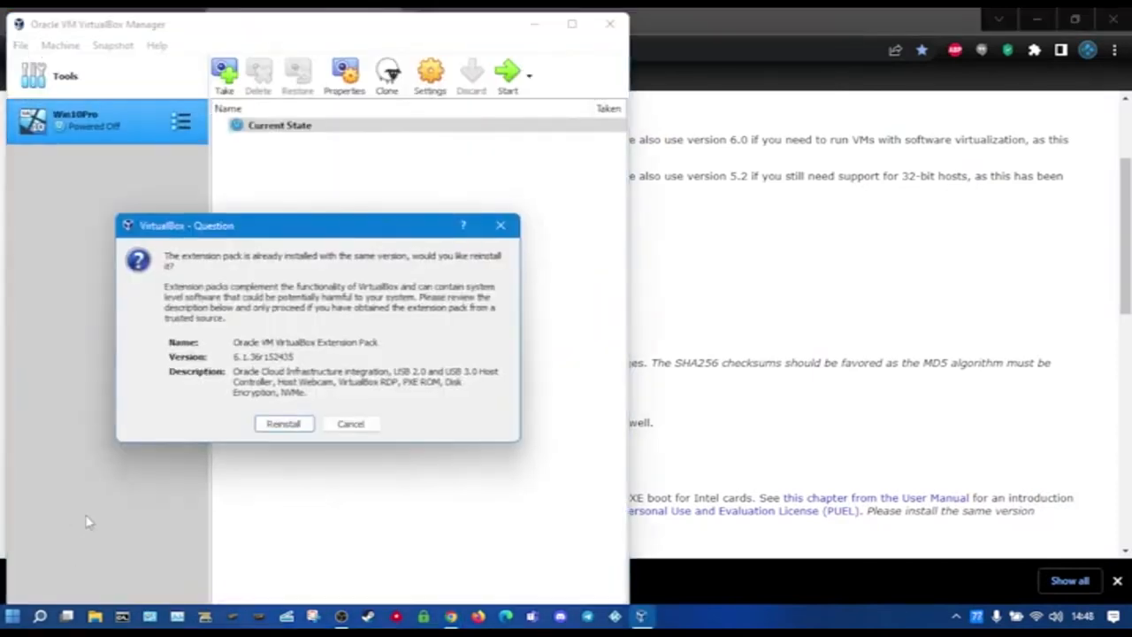
pyautogui.click(281, 424)
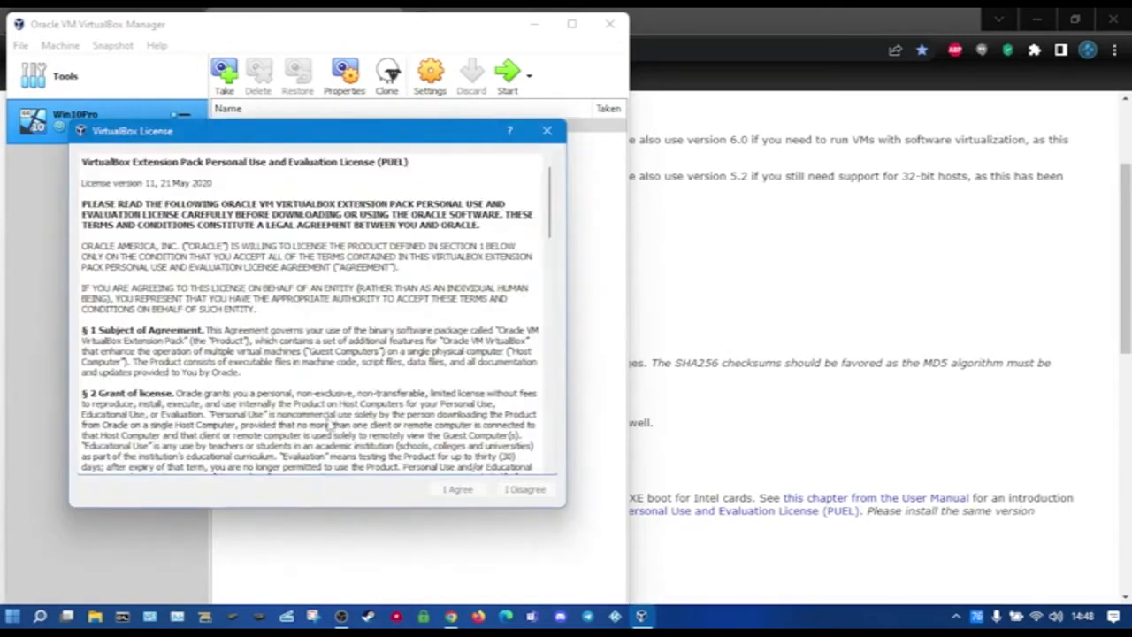
pyautogui.moveTo(551, 204); pyautogui.dragTo(550, 451)
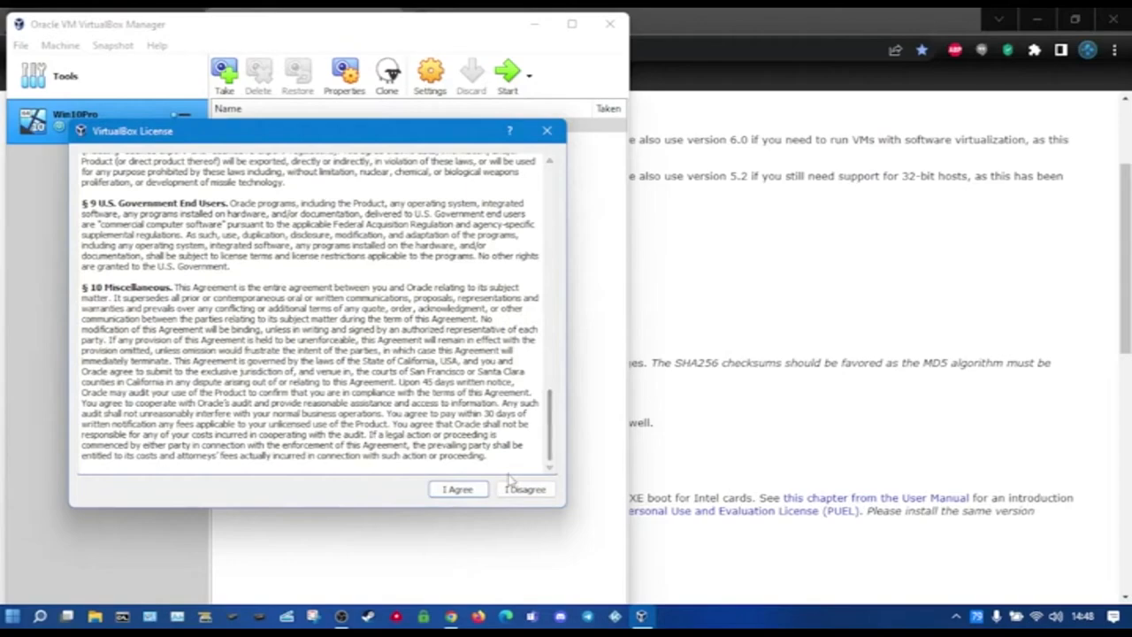
pyautogui.click(453, 492)
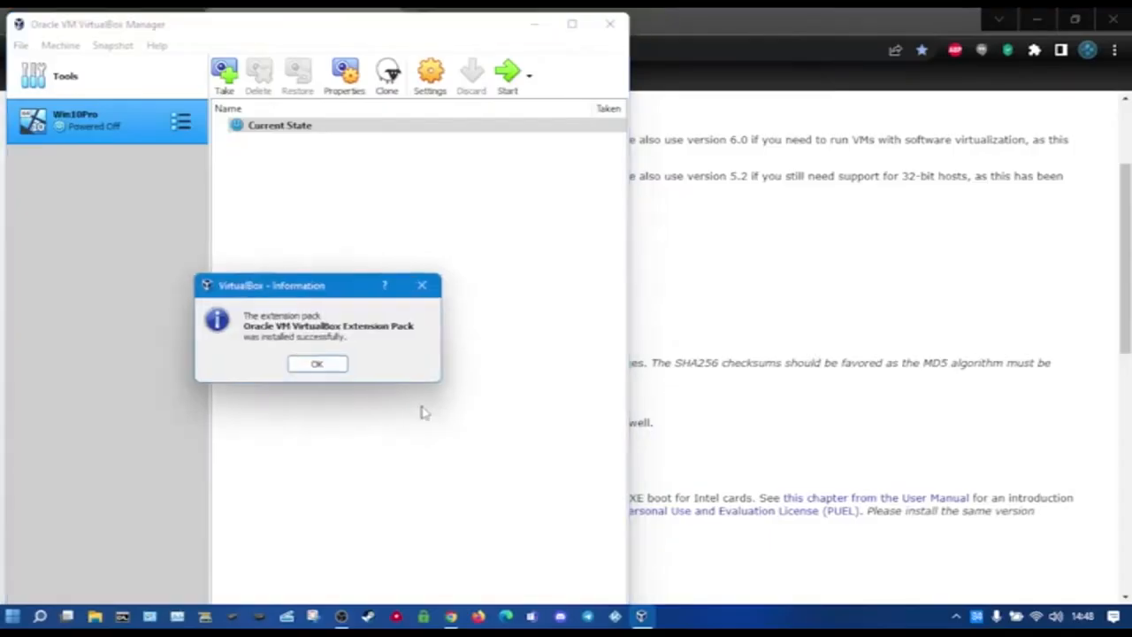
pyautogui.click(334, 365)
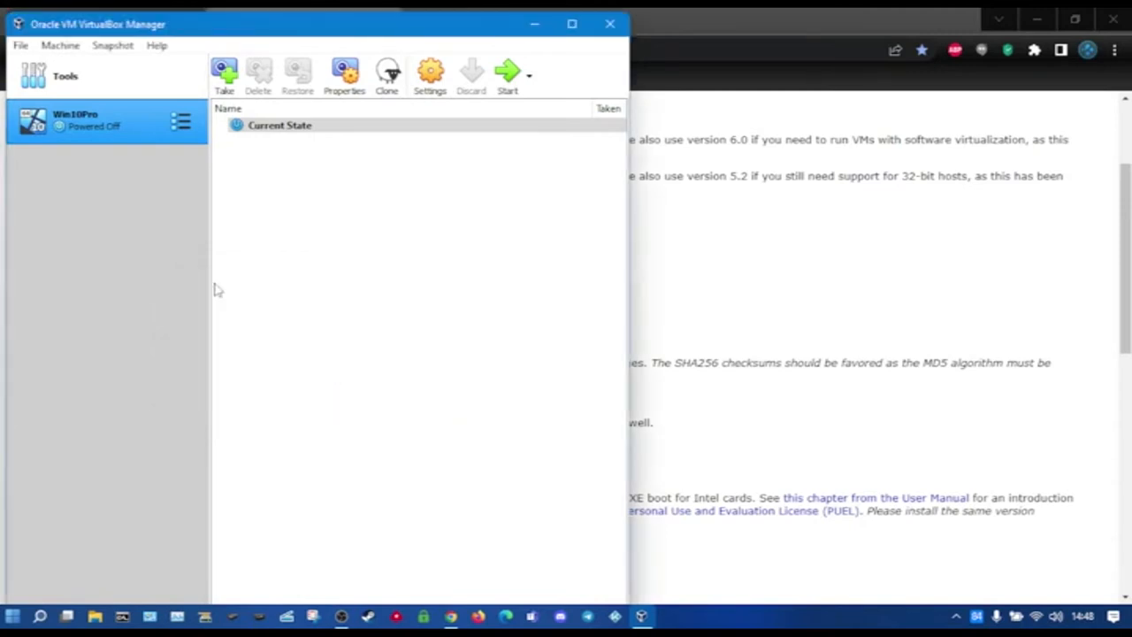
# Remove the existing Win10Pro virtual machine and delete all its files
pyautogui.rightClick(107, 129)
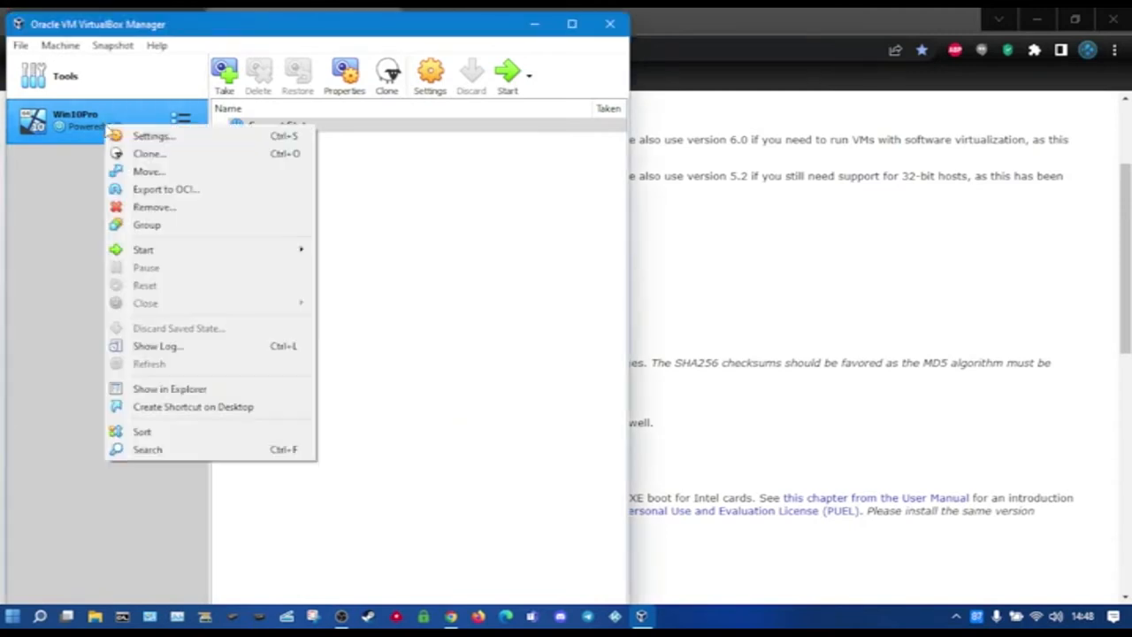
pyautogui.click(142, 207)
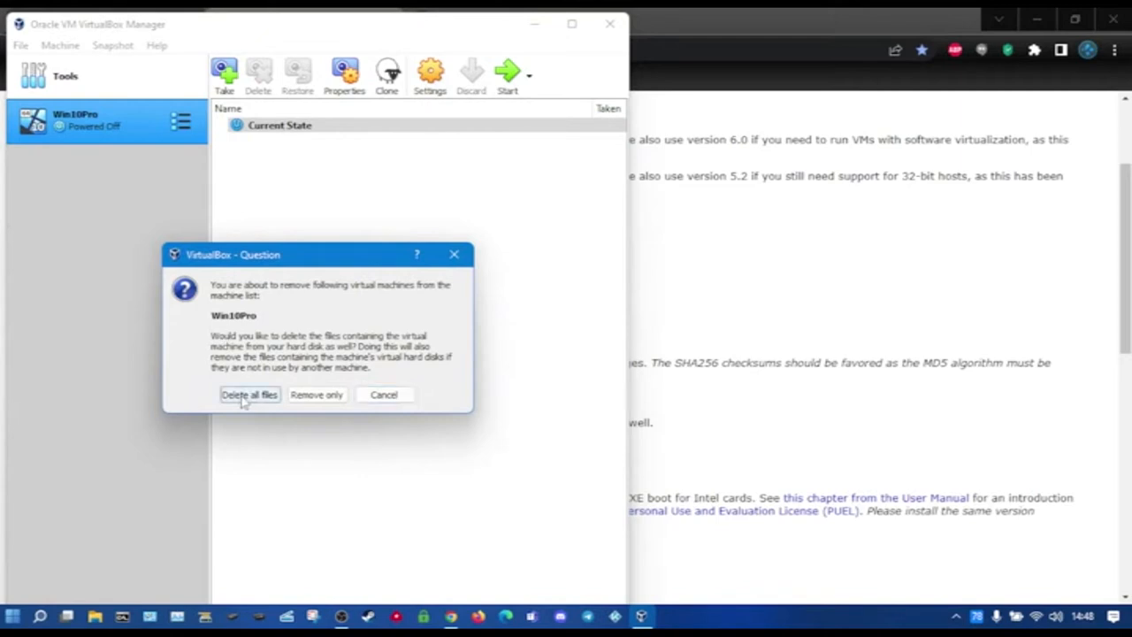
pyautogui.click(248, 394)
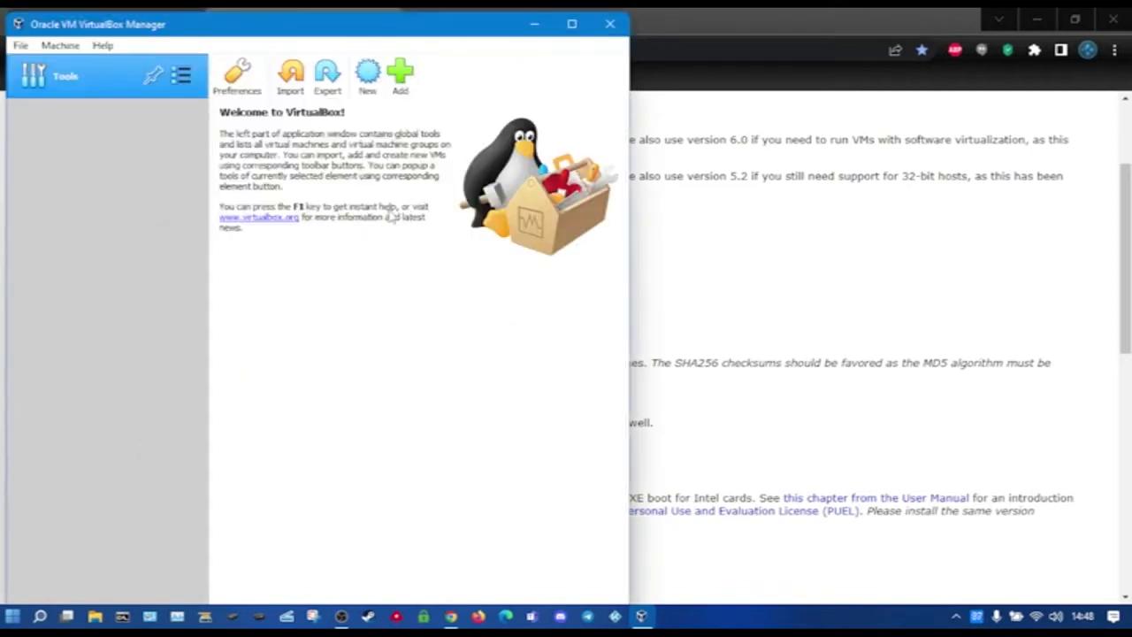
# Start a new virtual machine named Win10Pro for Windows 10 (64-bit) with 2048 MB of memory
pyautogui.click(371, 82)
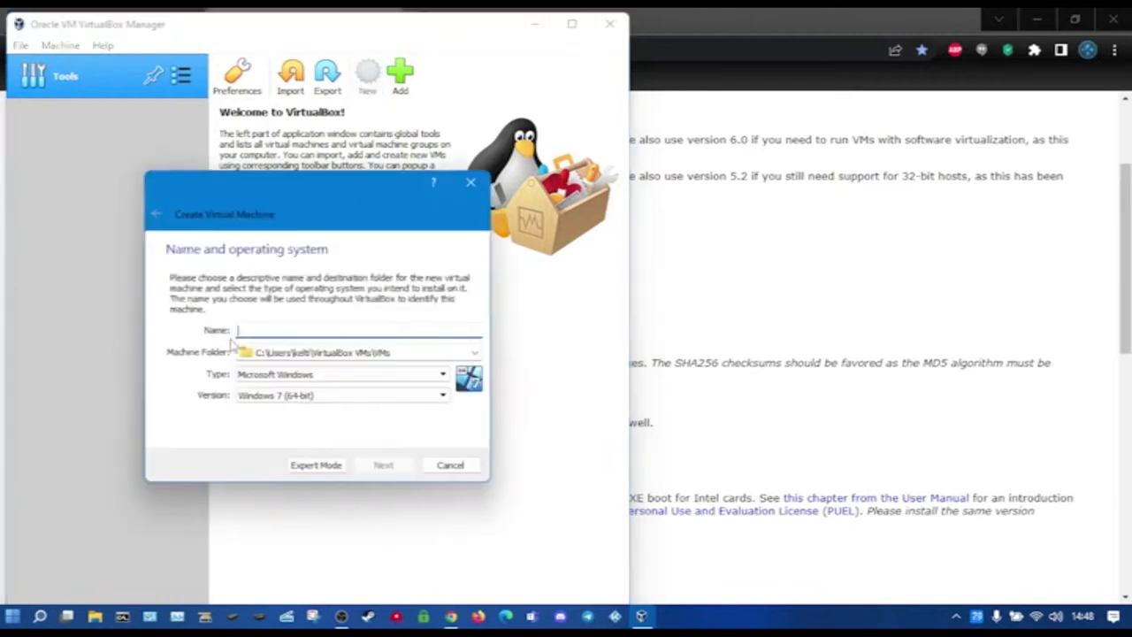
pyautogui.write('W')
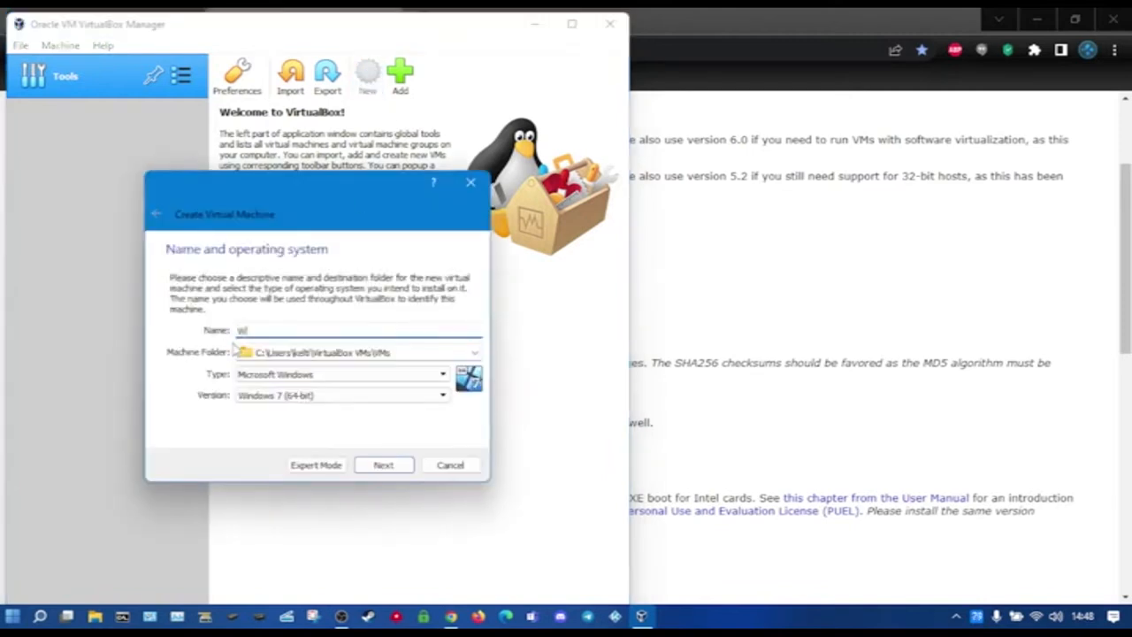
pyautogui.write('in10Pro')
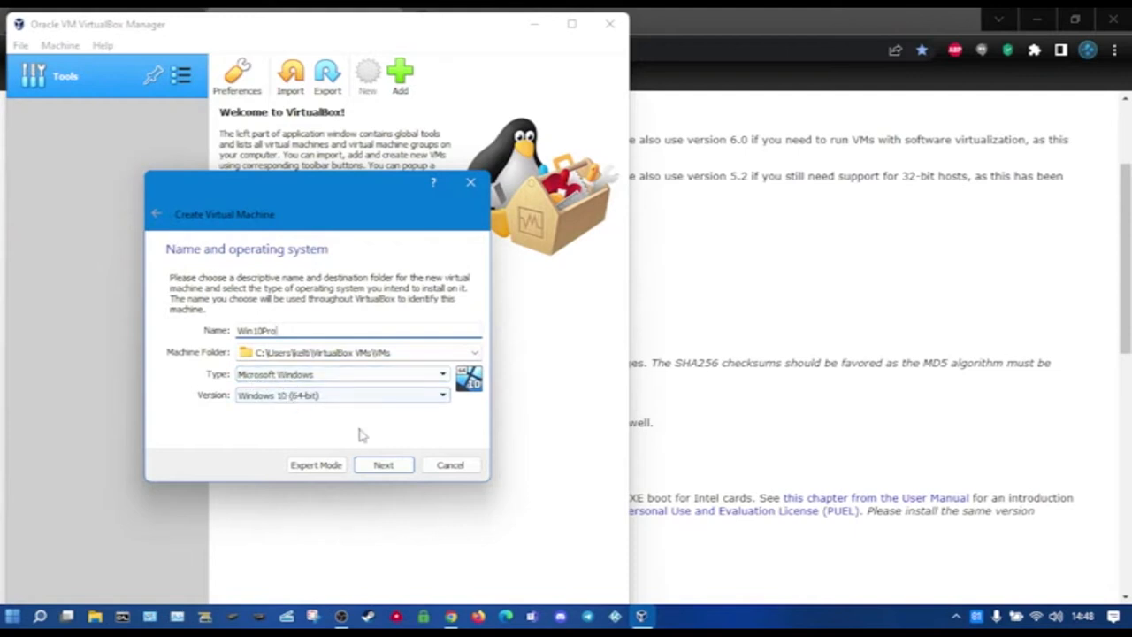
pyautogui.click(373, 465)
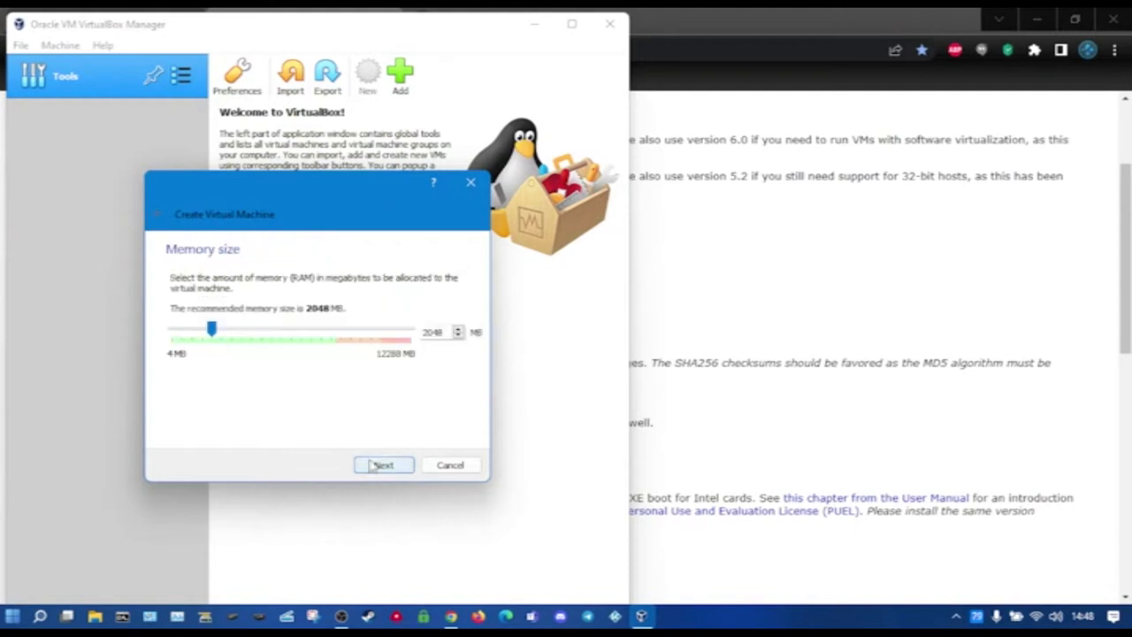
pyautogui.click(380, 461)
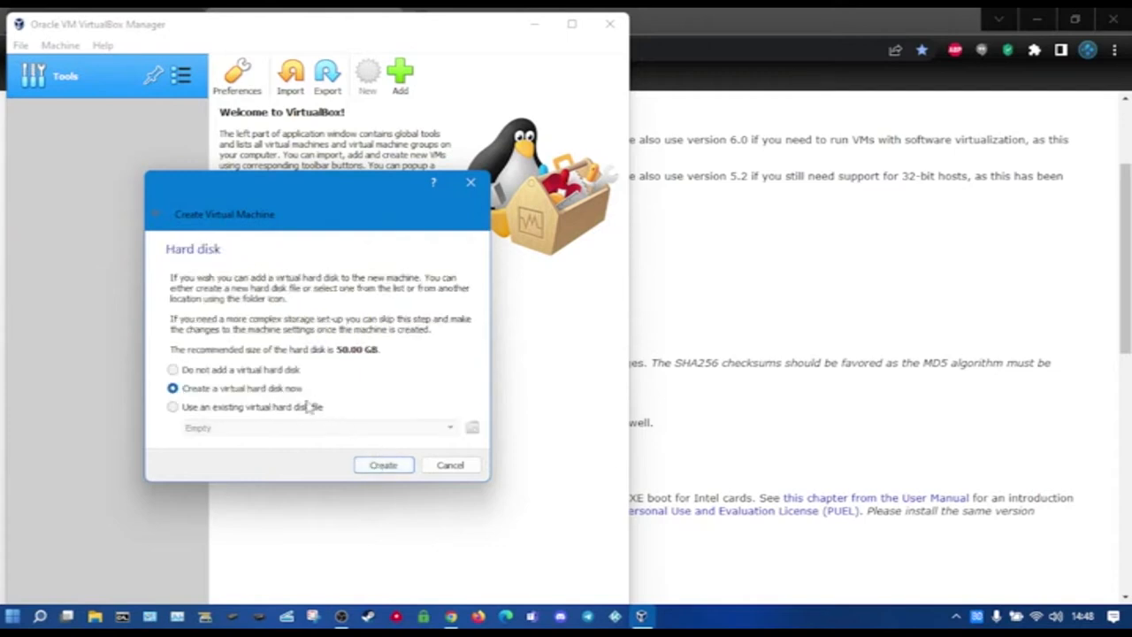
# Create a dynamically allocated 50 GB VDI virtual hard disk for the Win10Pro machine
pyautogui.click(380, 465)
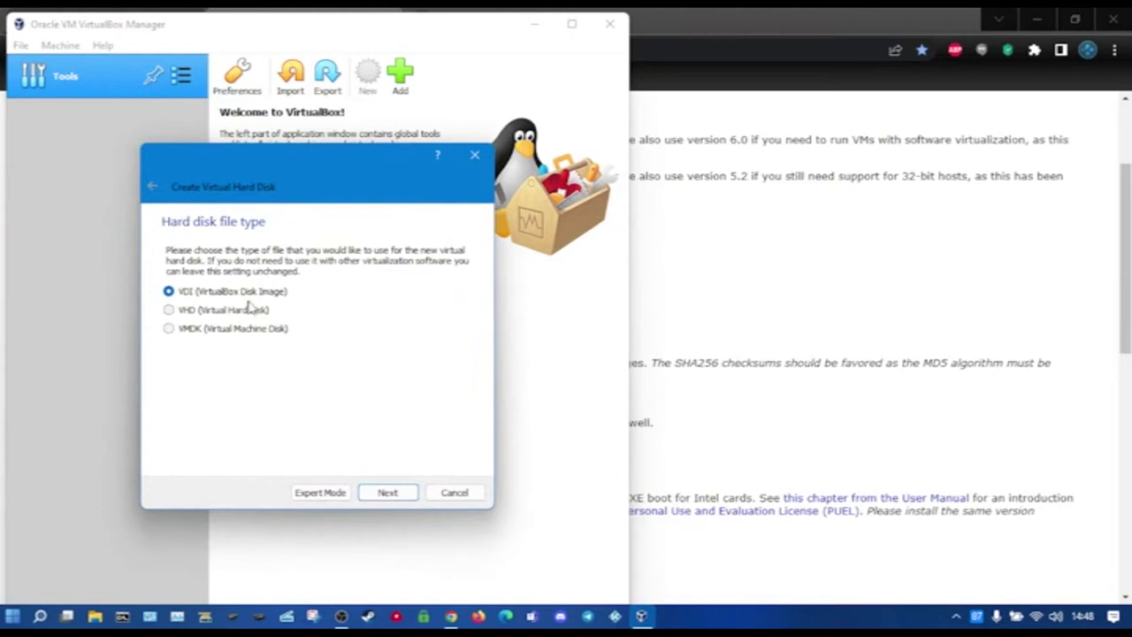
pyautogui.click(375, 493)
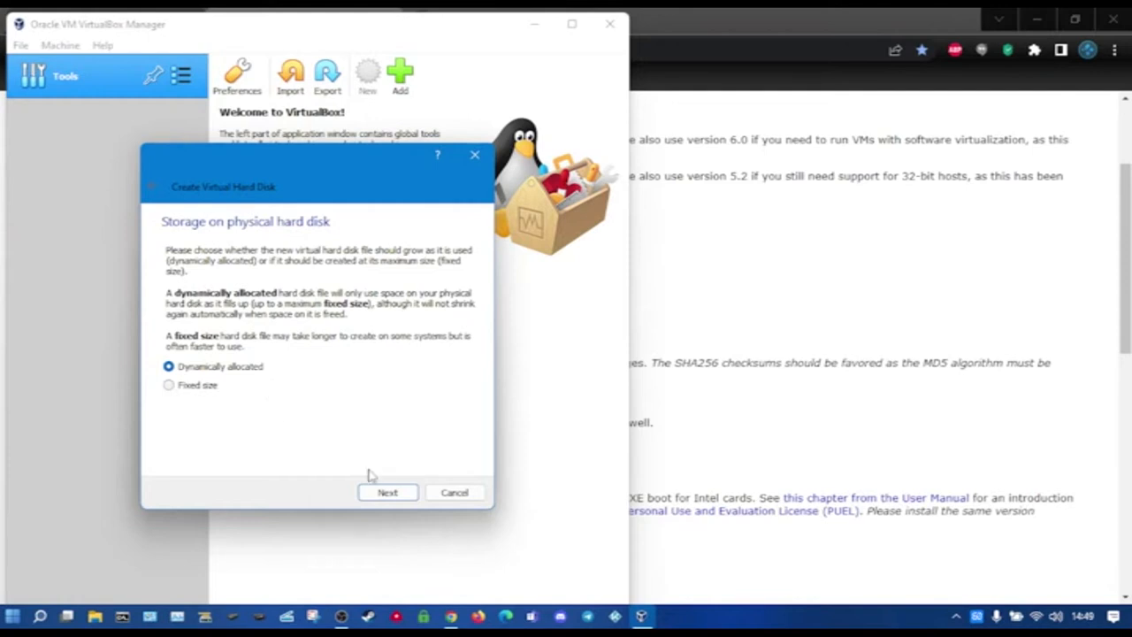
pyautogui.click(380, 495)
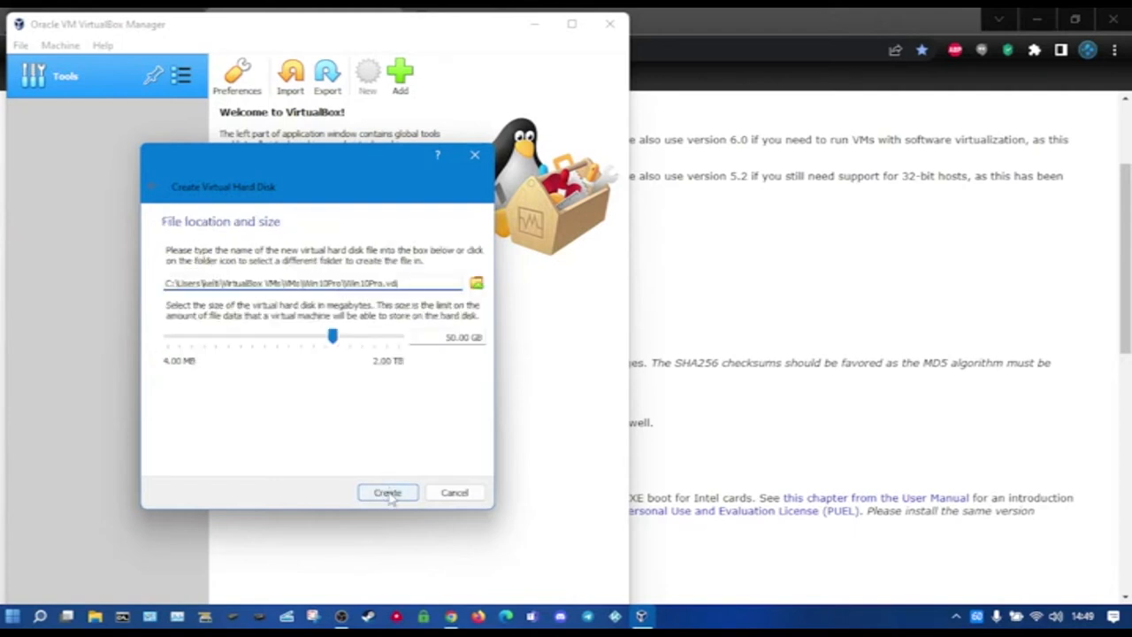
pyautogui.click(387, 493)
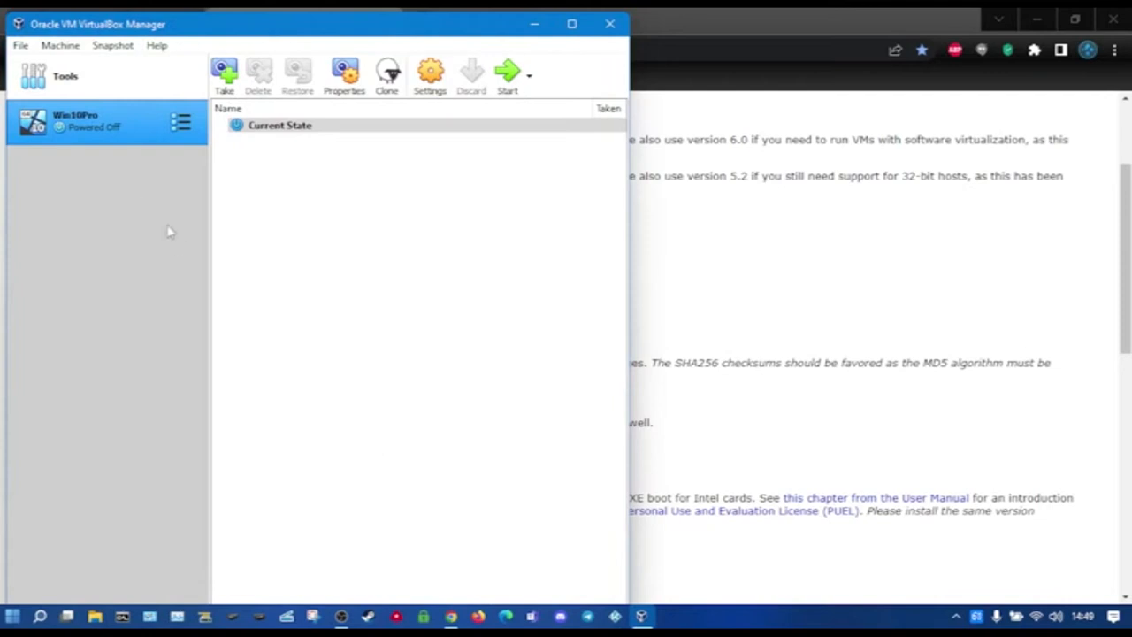
# Open the Win10Pro machine's advanced general settings and set the shared clipboard to Bidirectional
pyautogui.rightClick(111, 126)
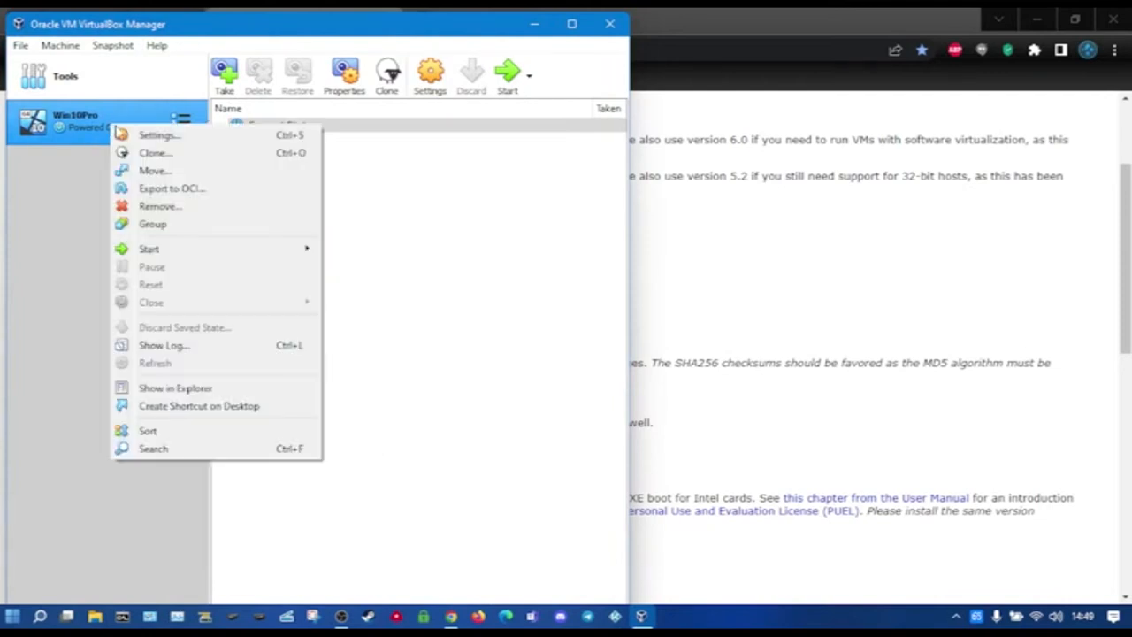
pyautogui.click(142, 134)
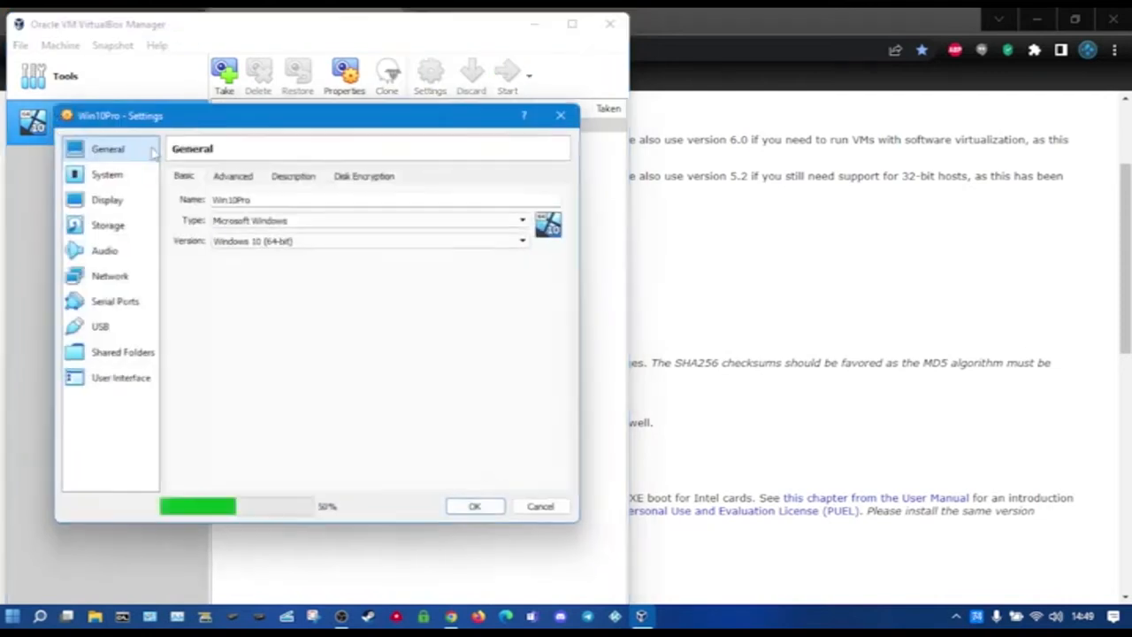
pyautogui.click(233, 175)
pyautogui.click(270, 220)
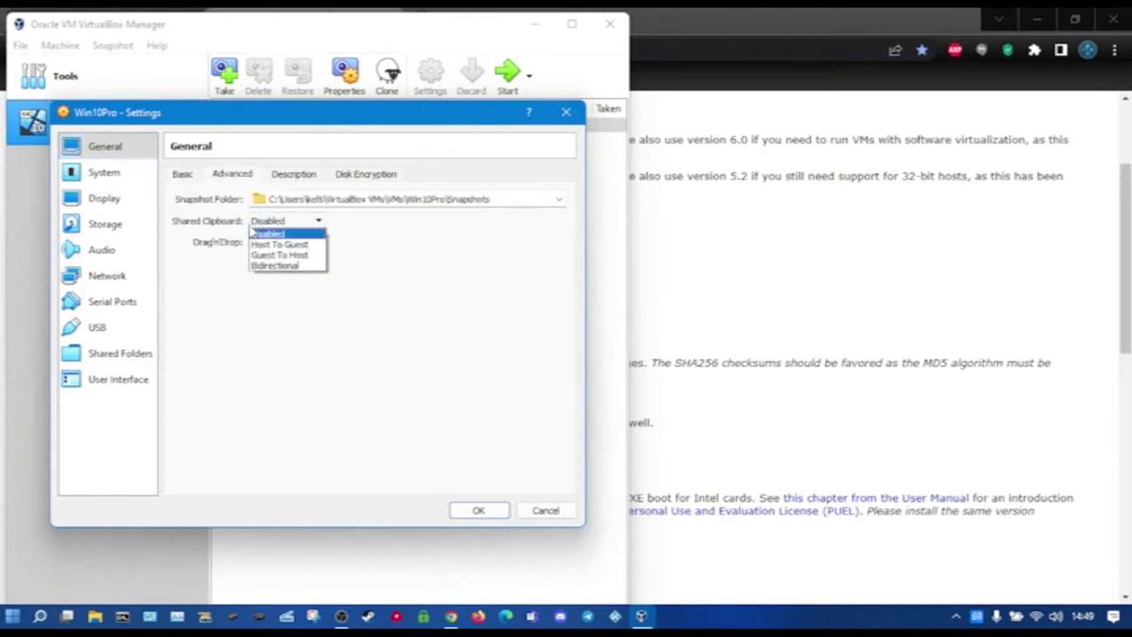
pyautogui.click(257, 266)
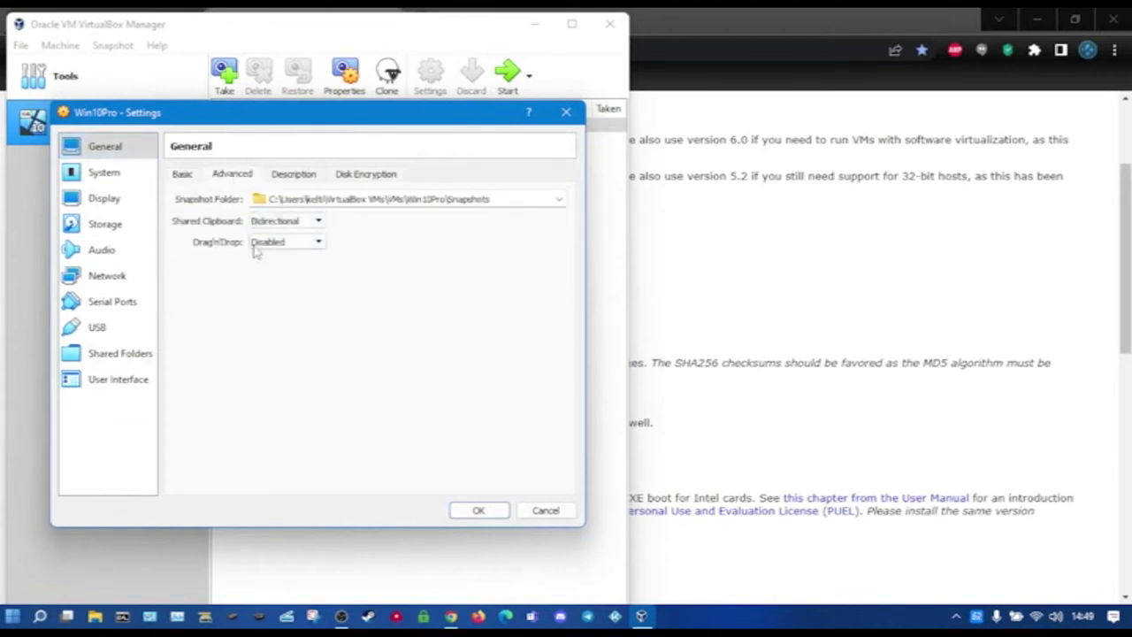
# Change the Win10Pro machine's Drag'n'Drop mode and bring up its display settings
pyautogui.click(258, 243)
pyautogui.click(255, 286)
pyautogui.click(121, 199)
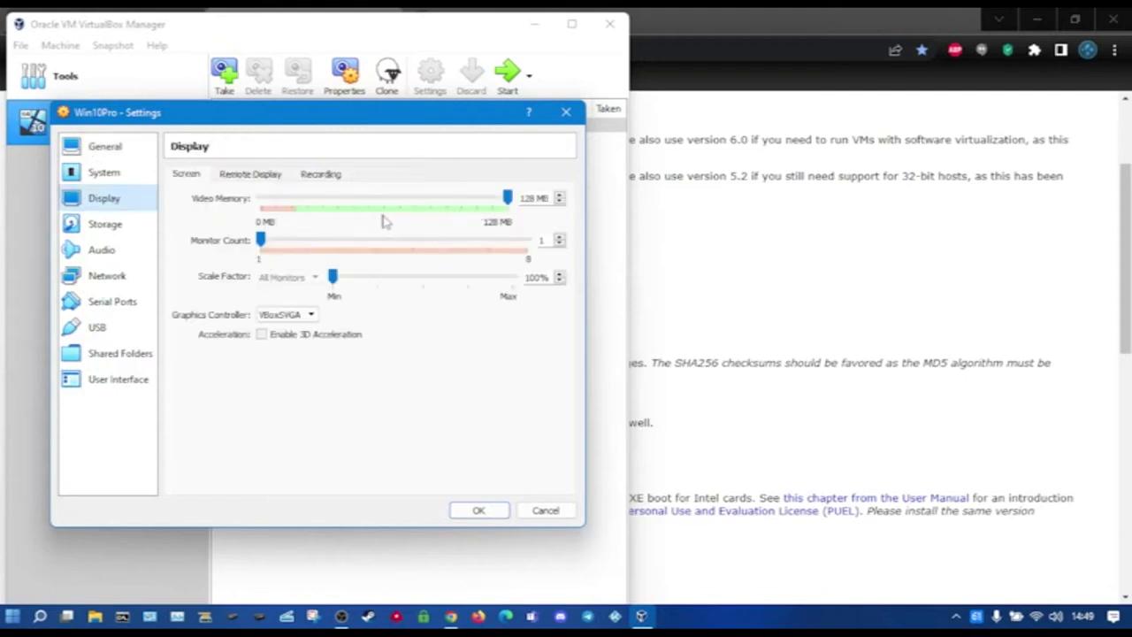
pyautogui.click(108, 227)
pyautogui.click(193, 232)
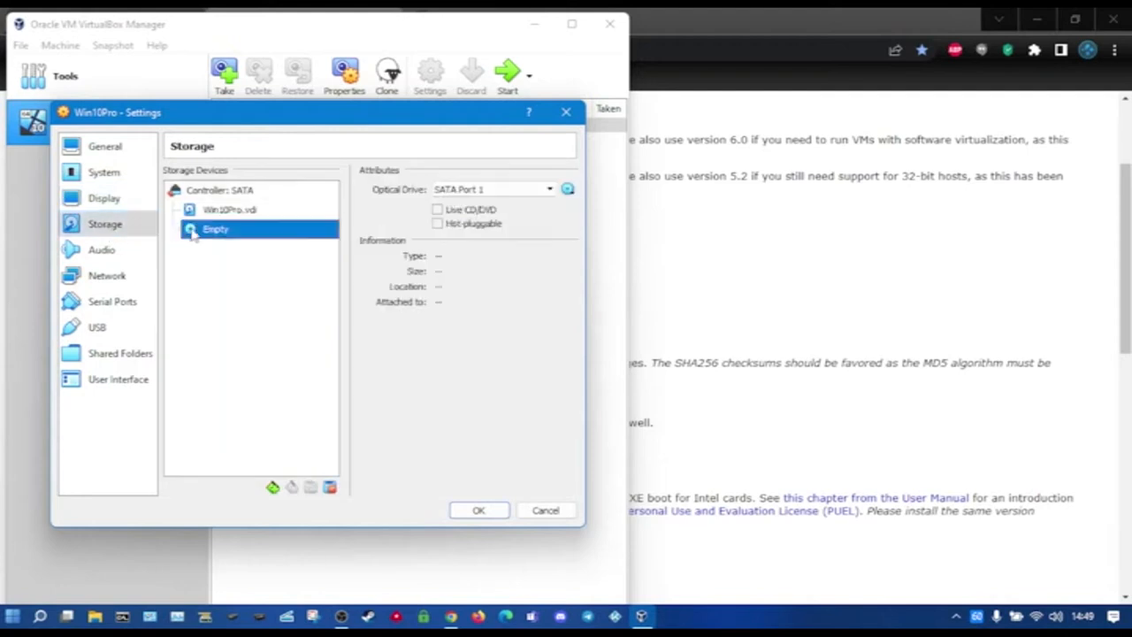
pyautogui.click(568, 191)
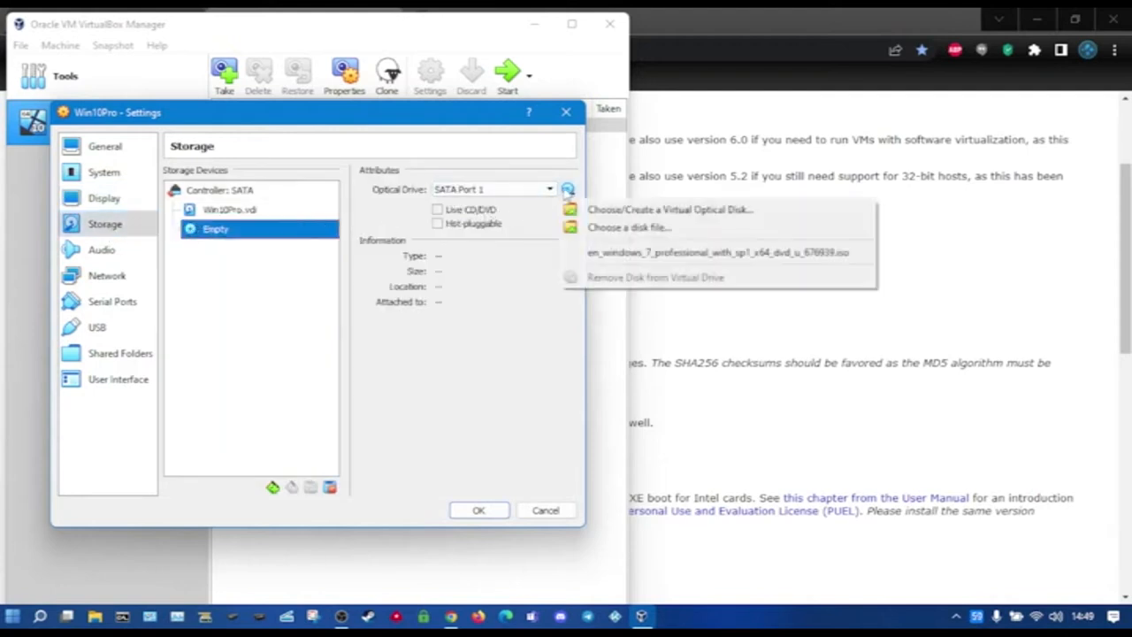
pyautogui.click(583, 229)
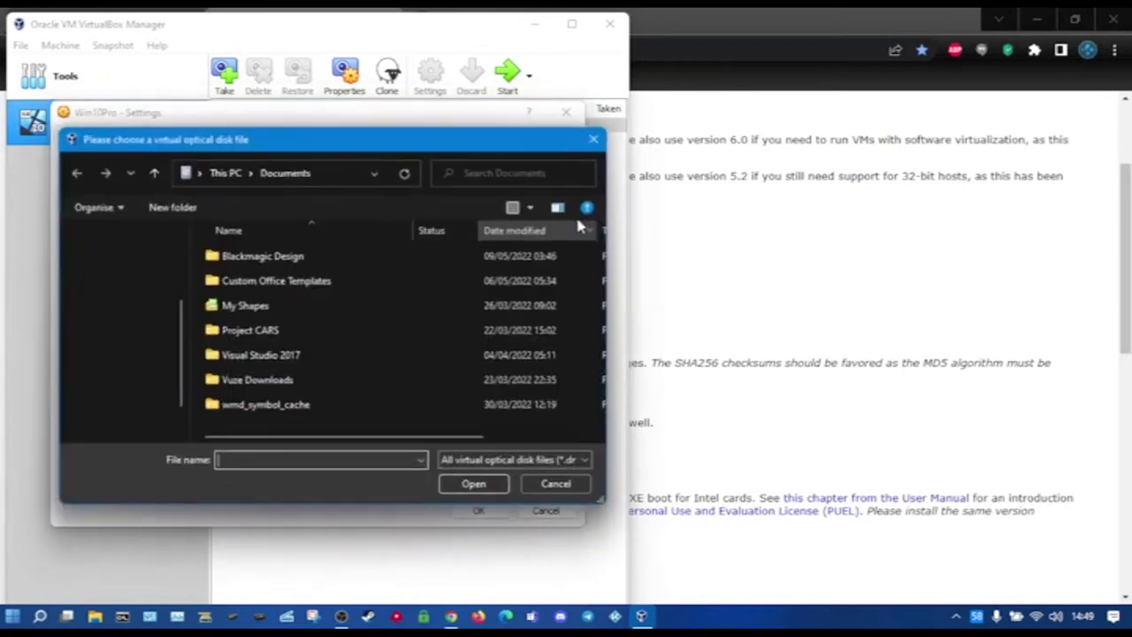
pyautogui.click(124, 266)
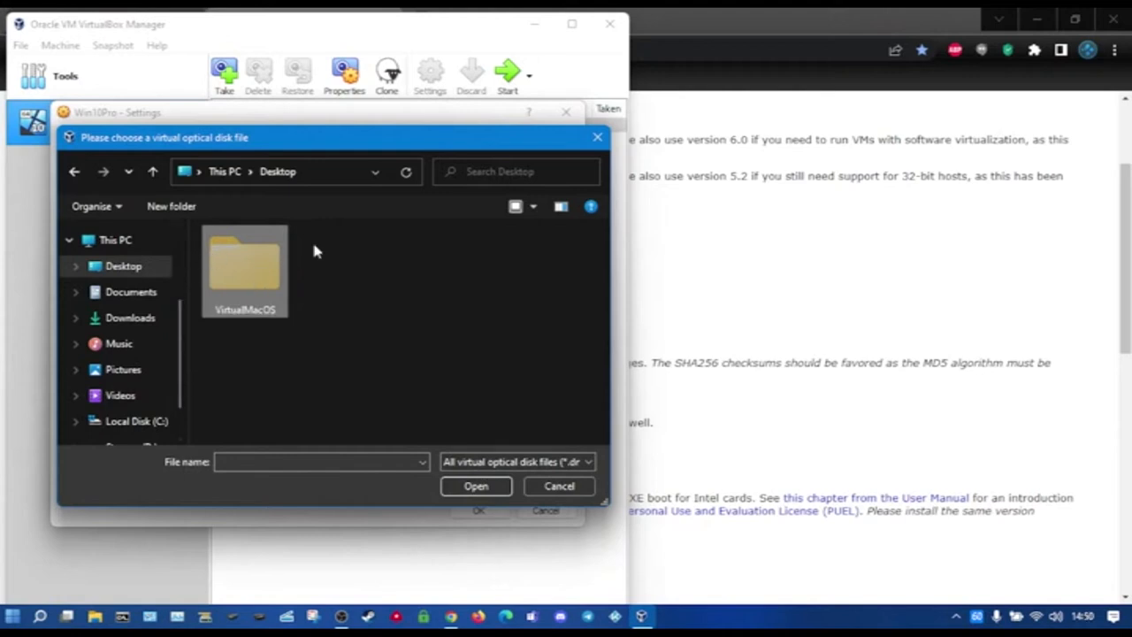
pyautogui.click(597, 137)
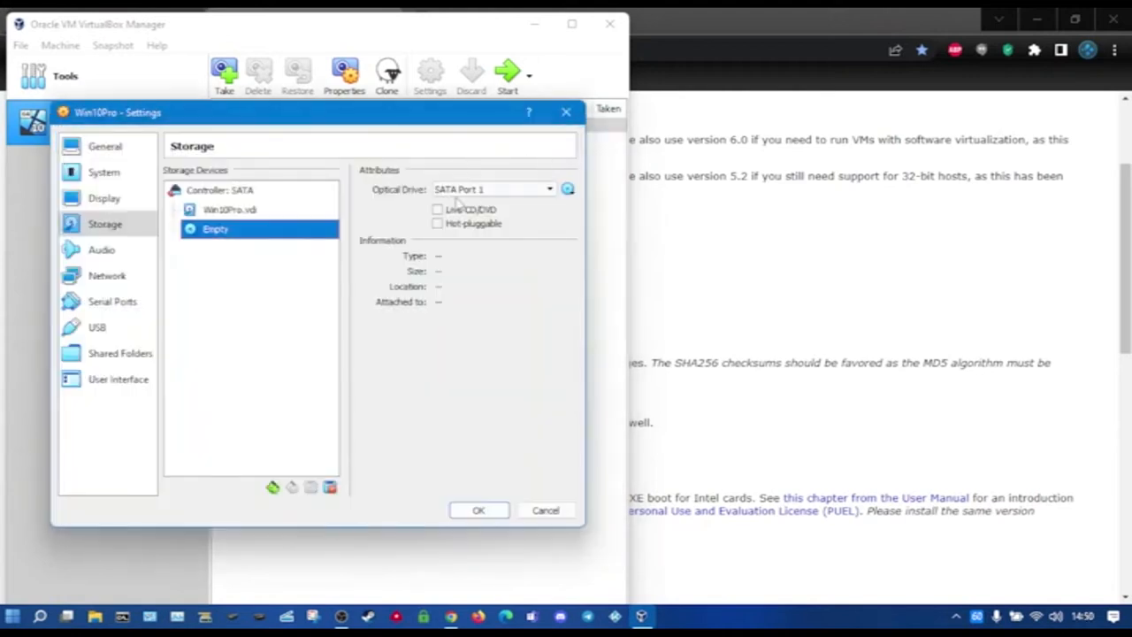
# Look for the Windows disk image on the Desktop among all file types, and close the Win10Pro settings without attaching it
pyautogui.click(566, 189)
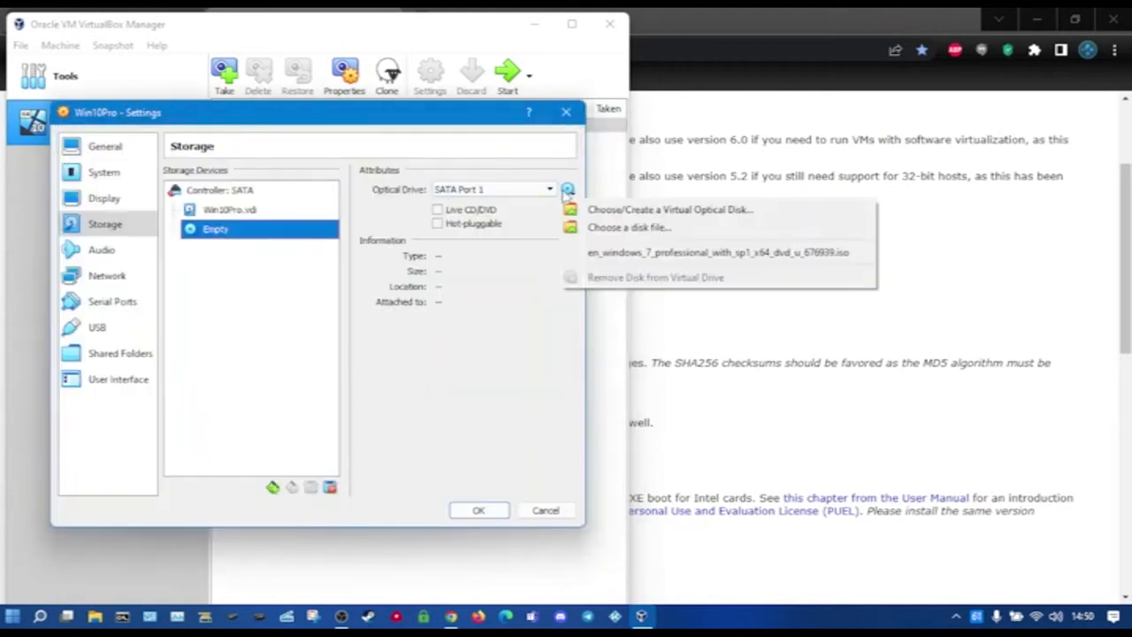
pyautogui.click(594, 229)
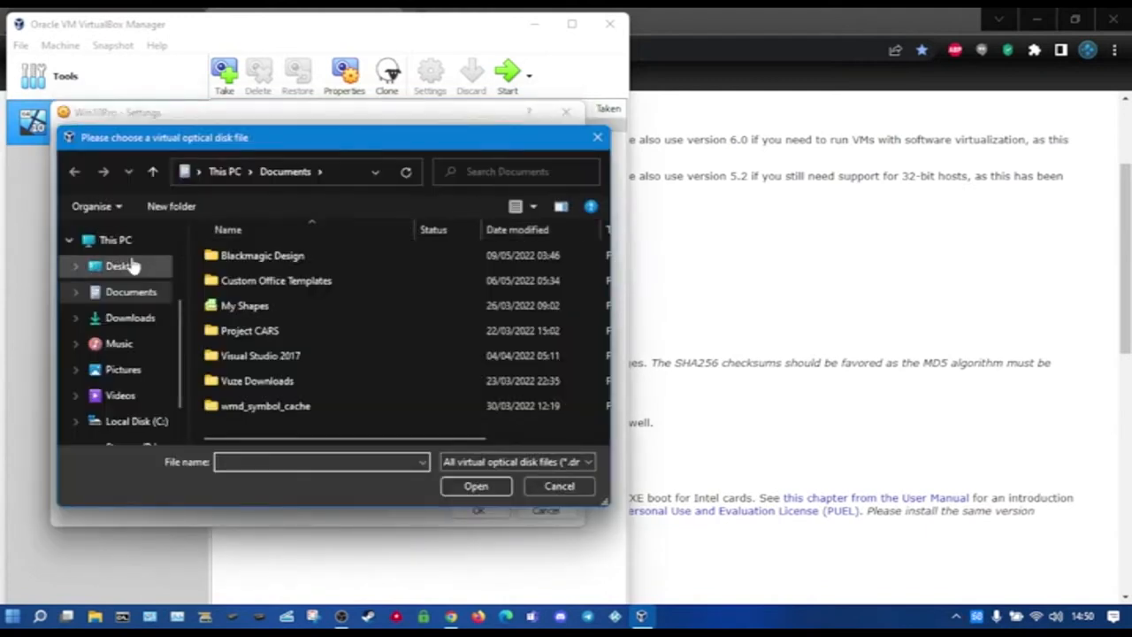
pyautogui.click(130, 266)
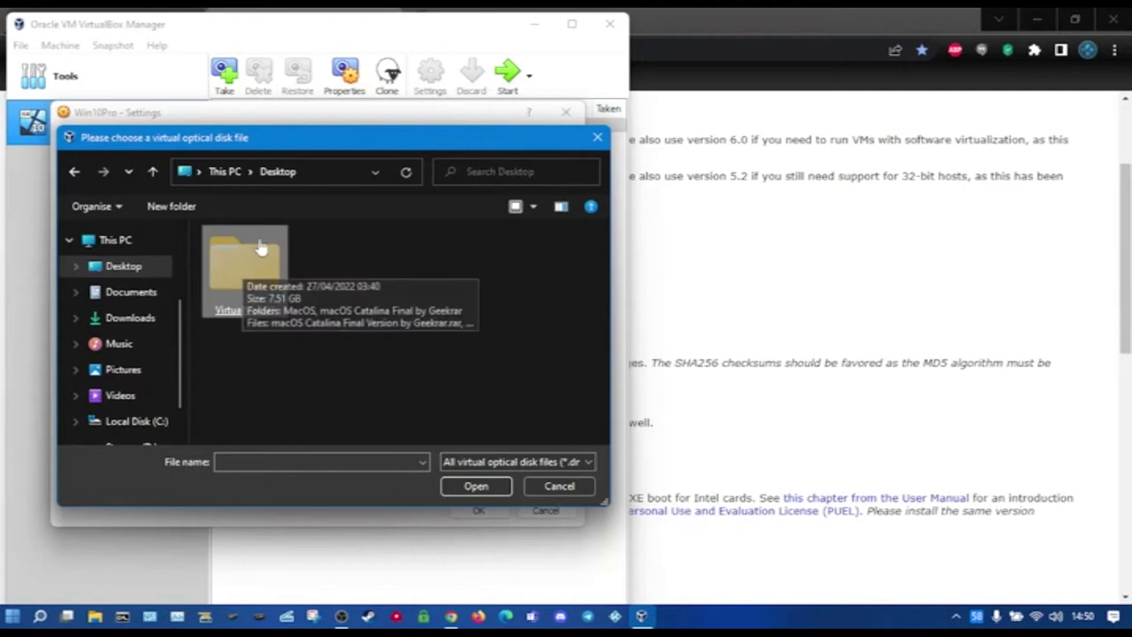
pyautogui.click(446, 461)
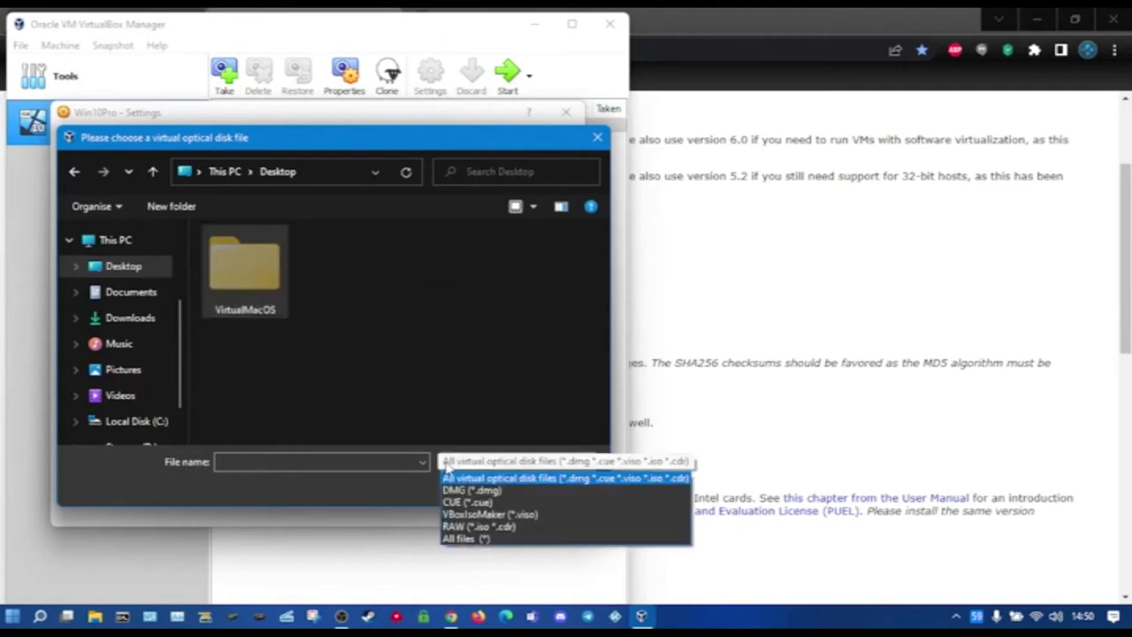
pyautogui.click(447, 537)
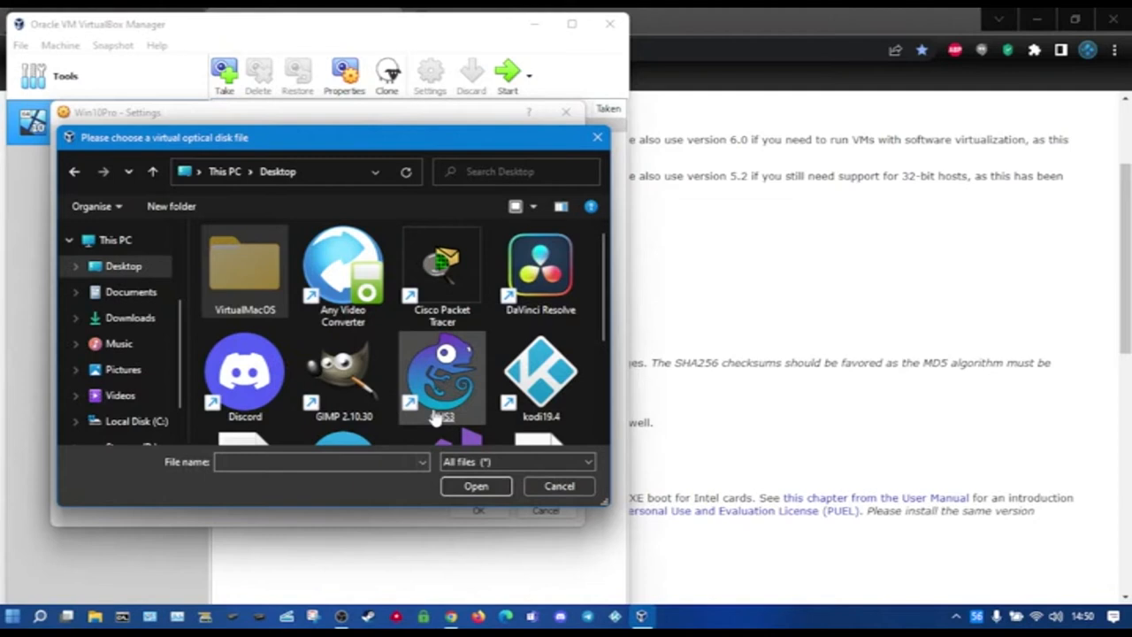
pyautogui.scroll(-2, 361, 385)
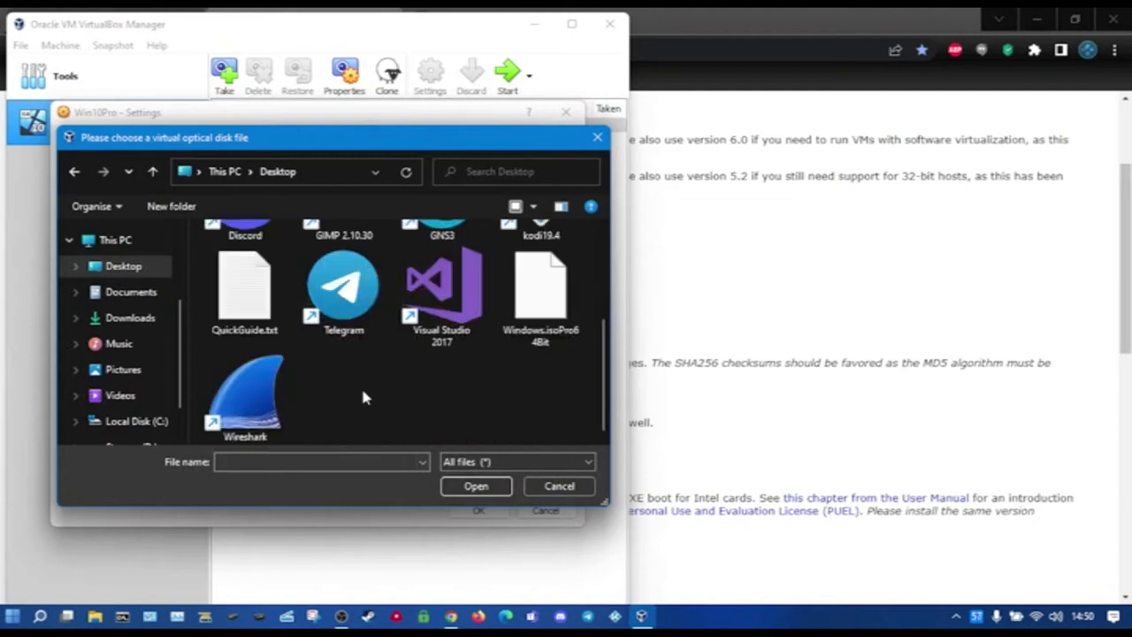
pyautogui.click(551, 305)
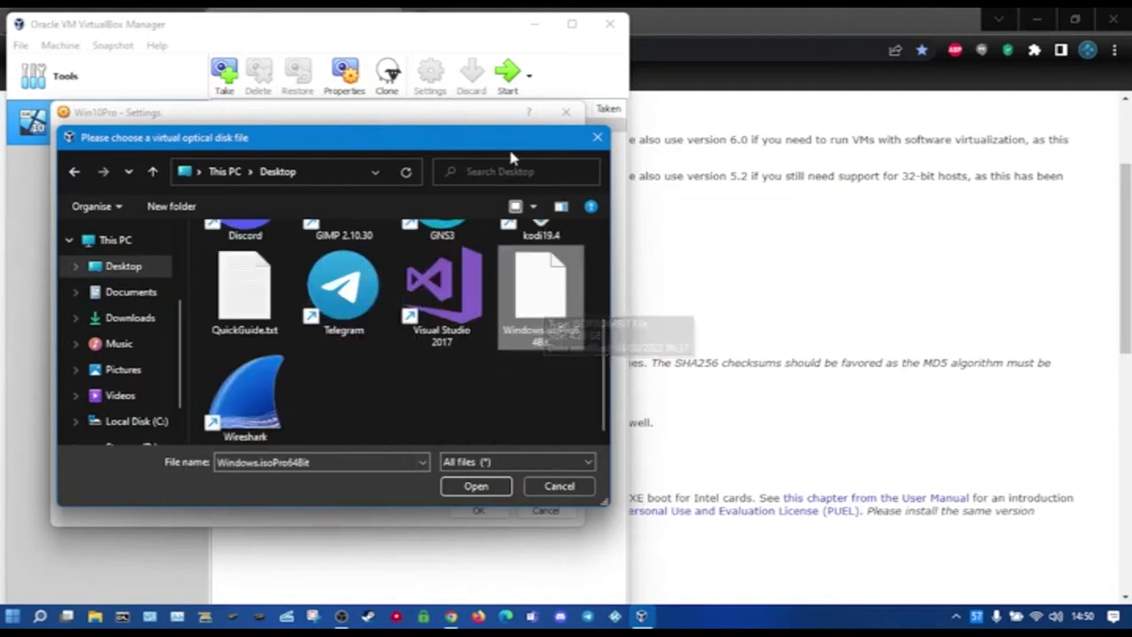
pyautogui.click(596, 137)
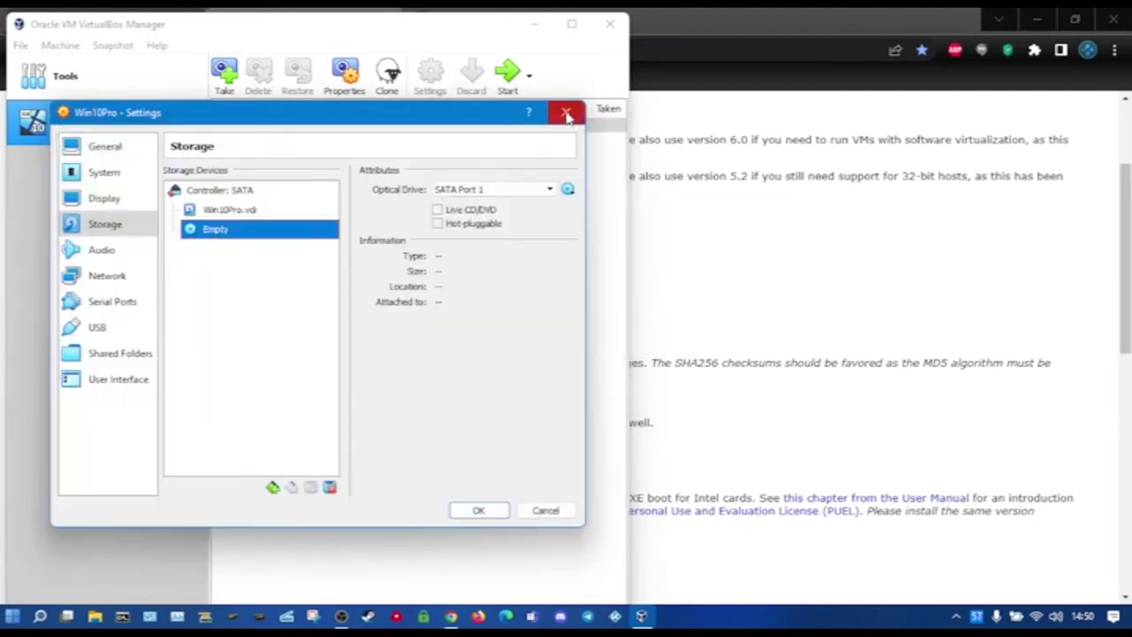
pyautogui.click(568, 113)
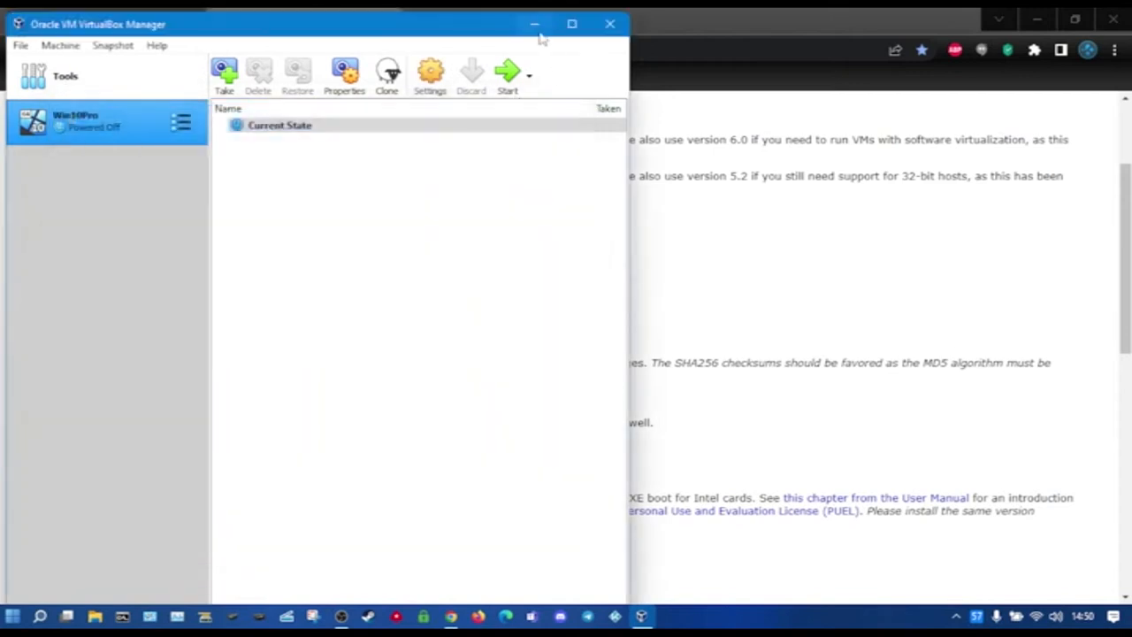
# Rename the Windows.isoPro64Bit file on the desktop to Windows10Pro.iso, accepting the changed filename extension
pyautogui.click(535, 25)
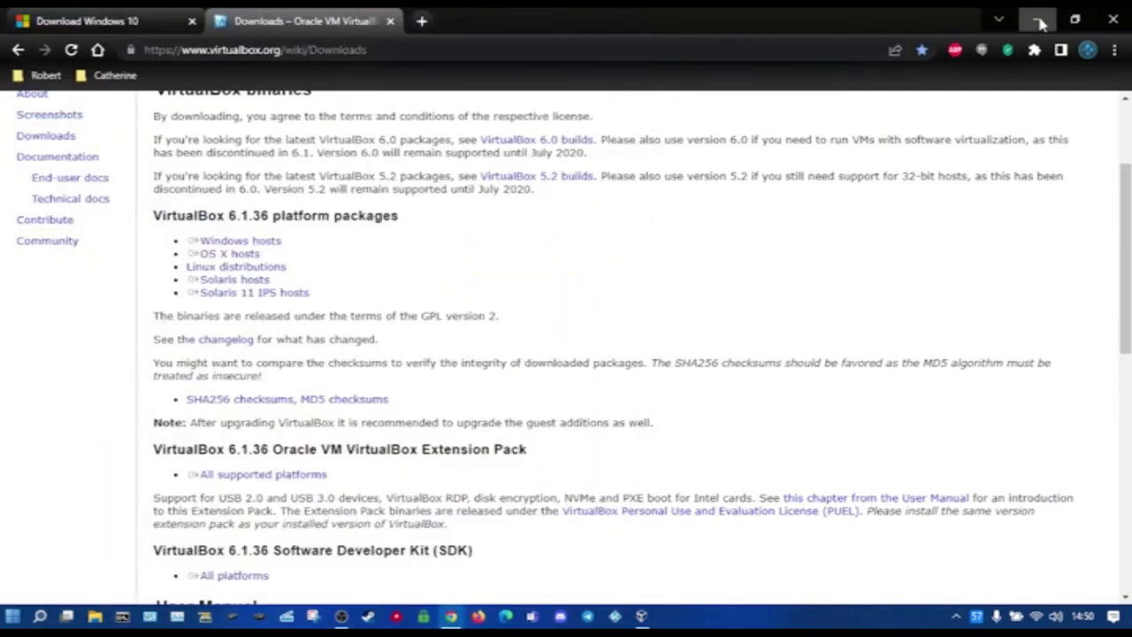
pyautogui.click(1040, 23)
pyautogui.rightClick(168, 37)
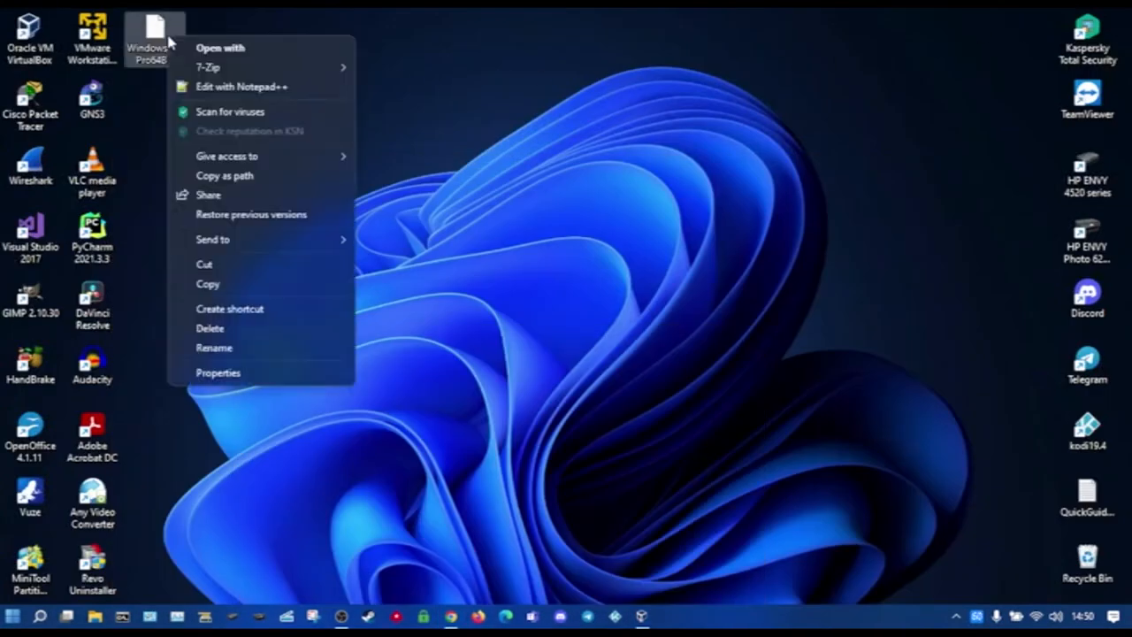
pyautogui.click(215, 346)
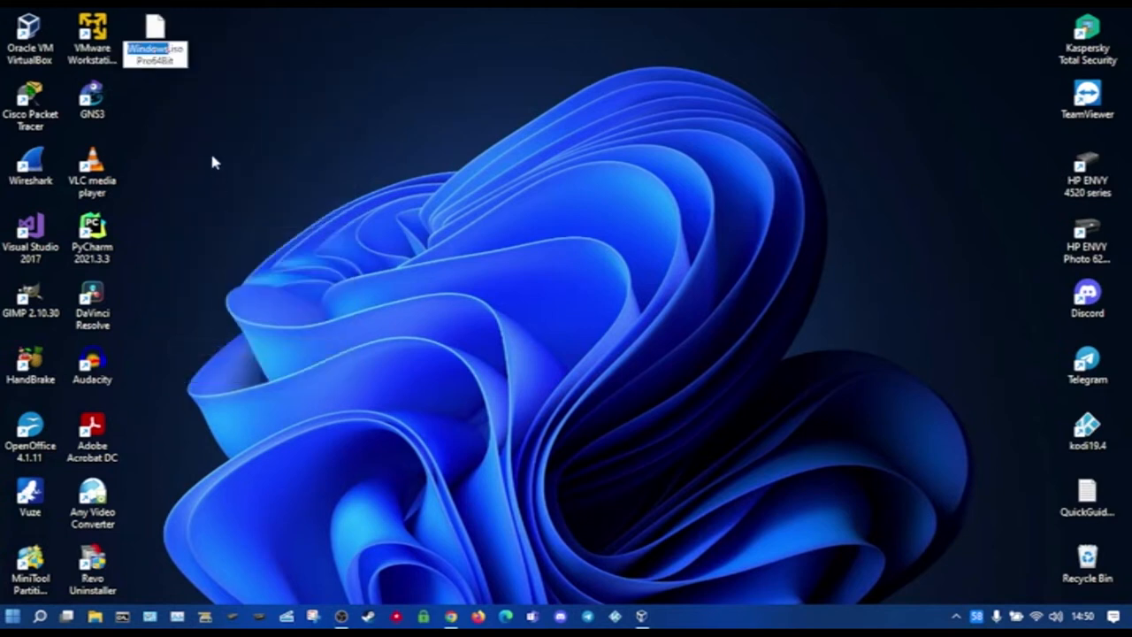
pyautogui.click(176, 60)
pyautogui.press('BackSpace')
pyautogui.press('BackSpace')
pyautogui.press('BackSpace')
pyautogui.press('BackSpace')
pyautogui.press('BackSpace')
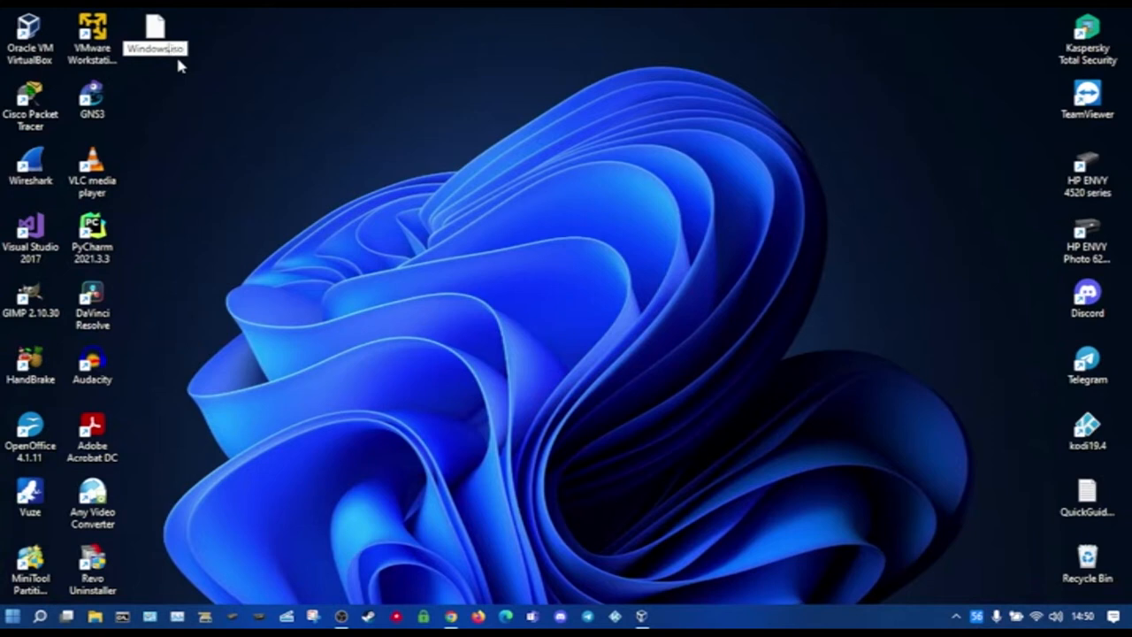
pyautogui.write('10P')
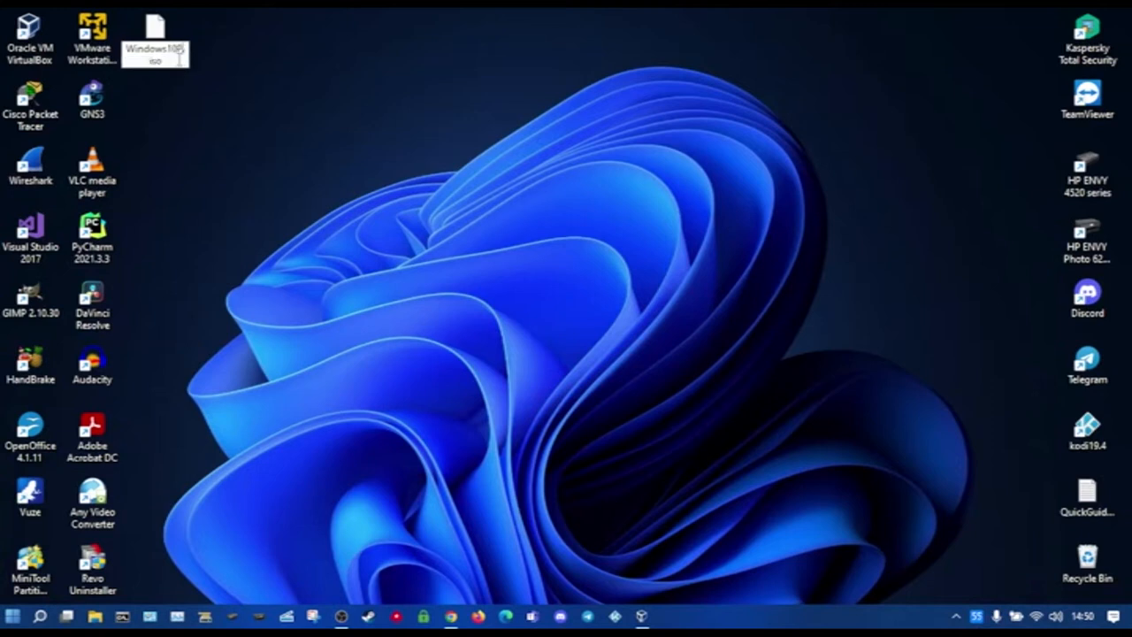
pyautogui.write('r')
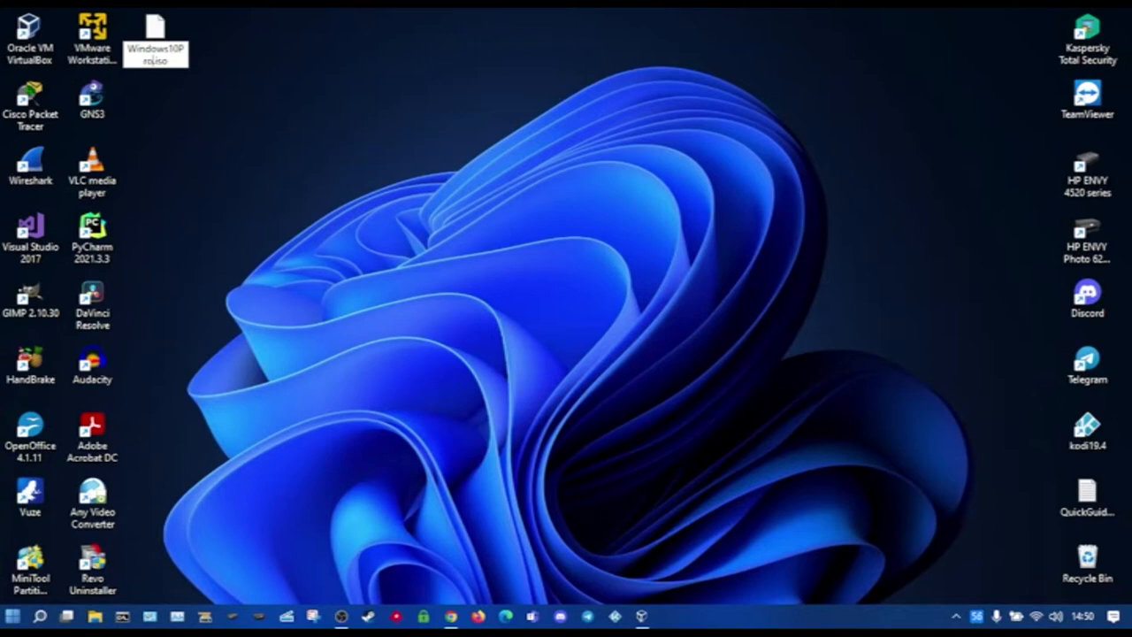
pyautogui.write('o')
pyautogui.press('Return')
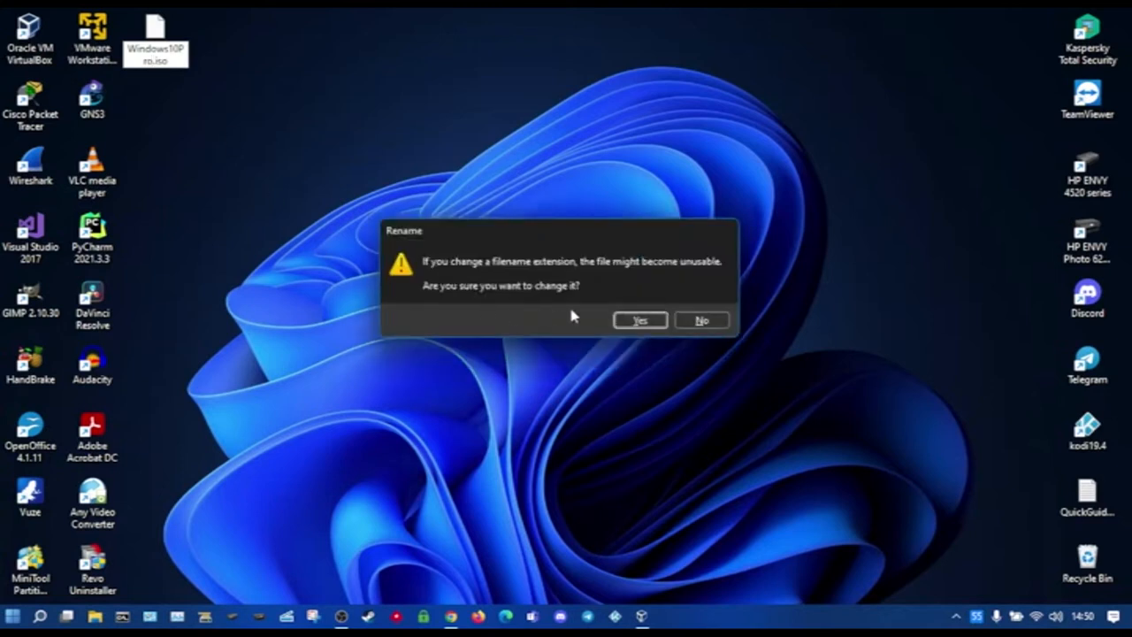
pyautogui.click(622, 321)
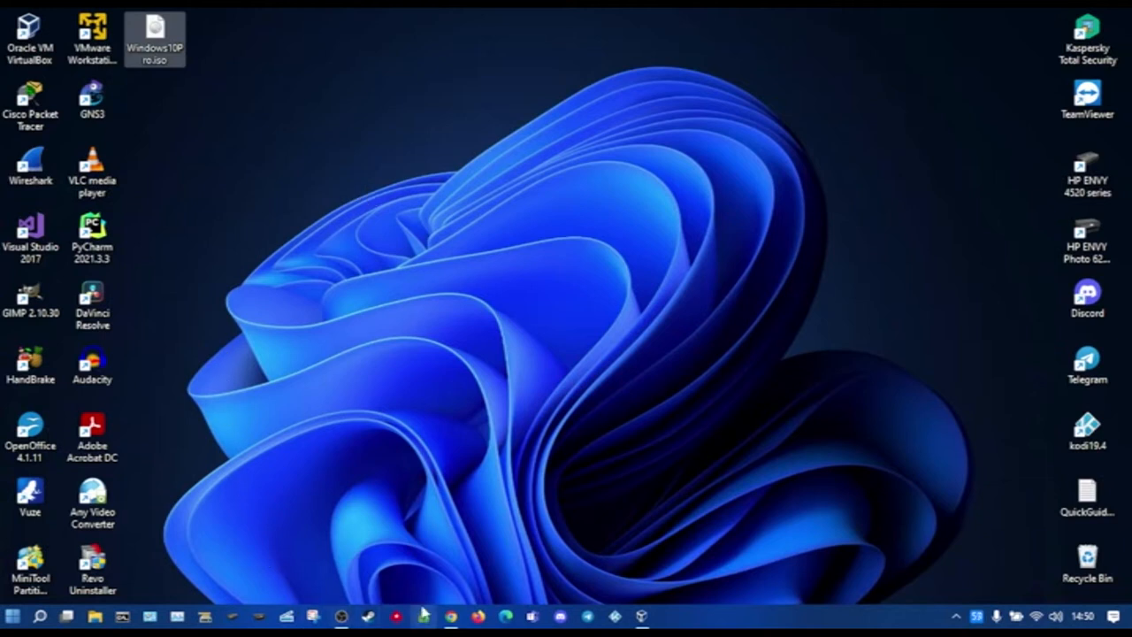
# Attach Windows10Pro.iso from the Desktop to the Win10Pro machine's empty optical drive in its storage settings
pyautogui.click(641, 616)
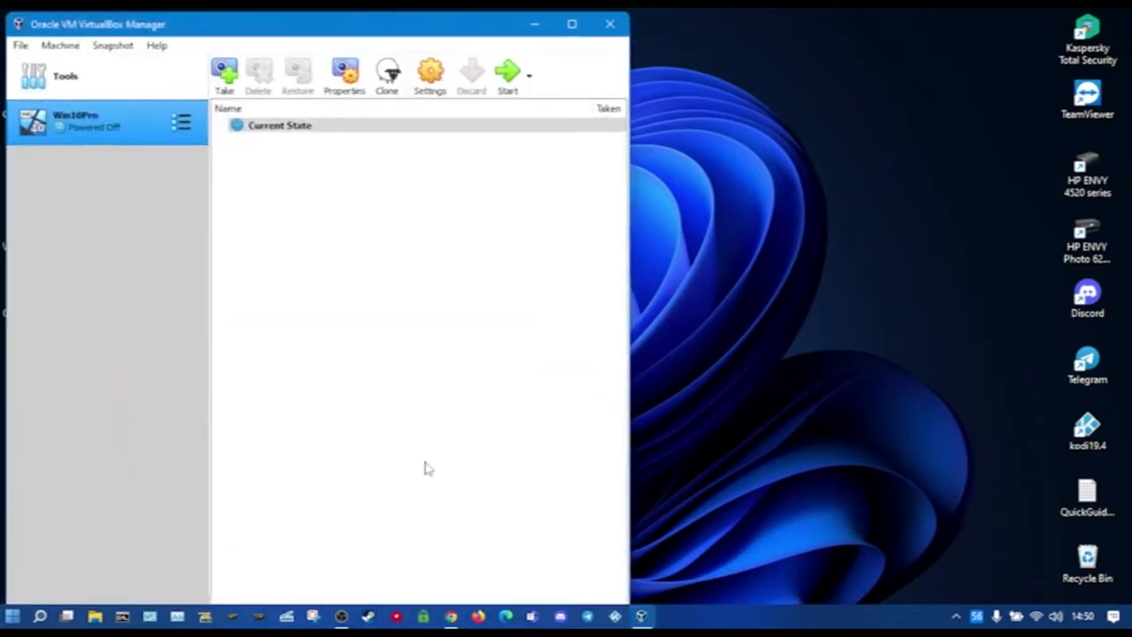
pyautogui.rightClick(60, 131)
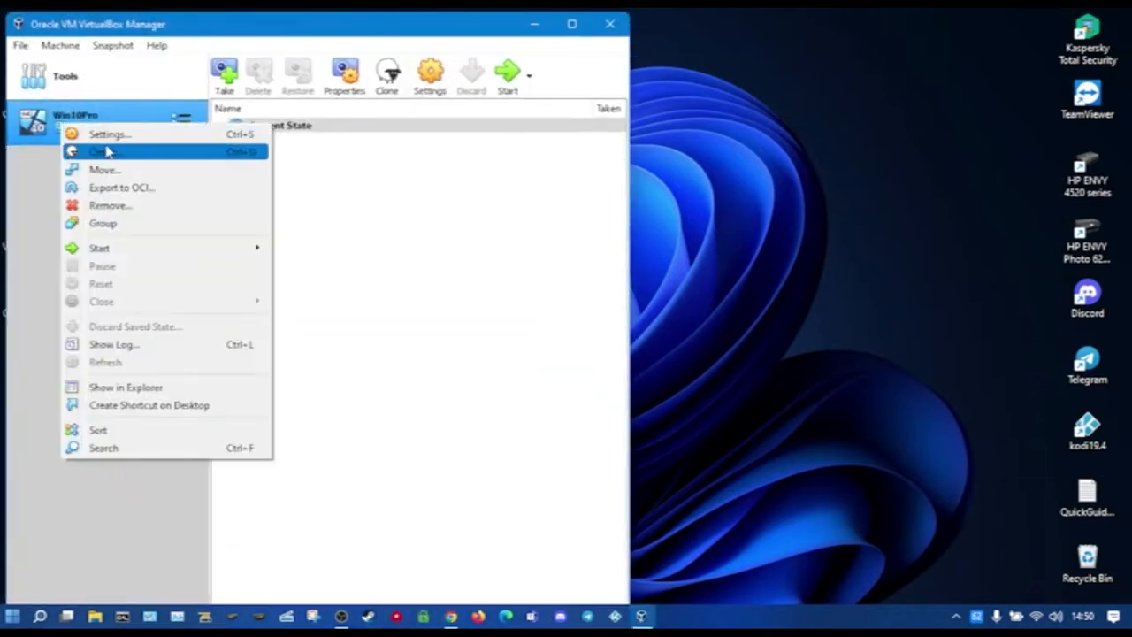
pyautogui.click(111, 141)
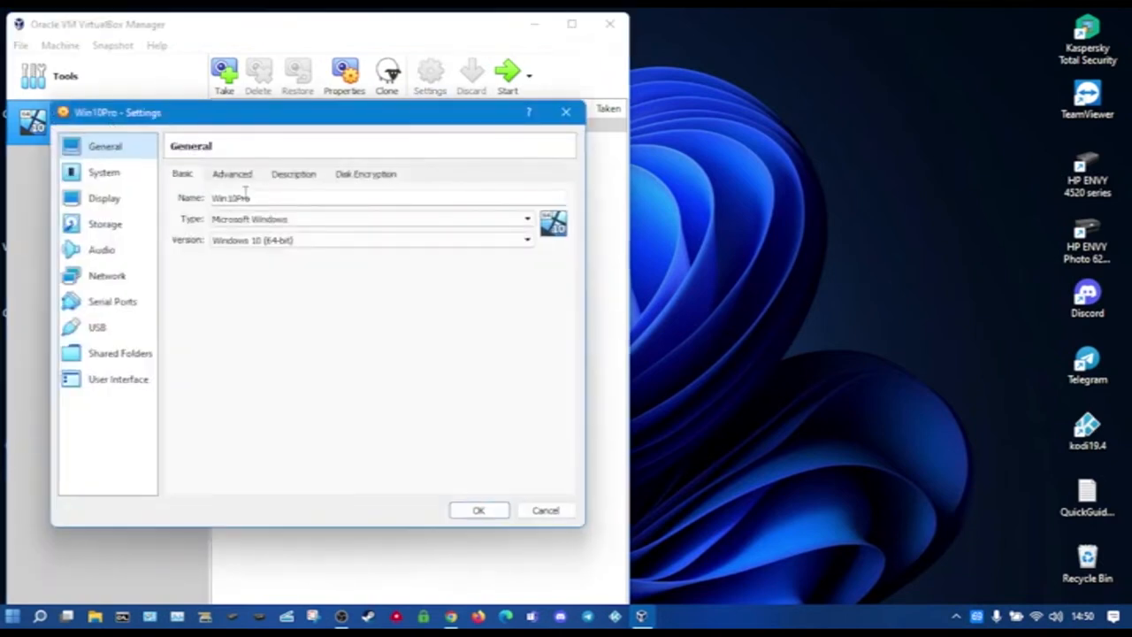
pyautogui.click(108, 224)
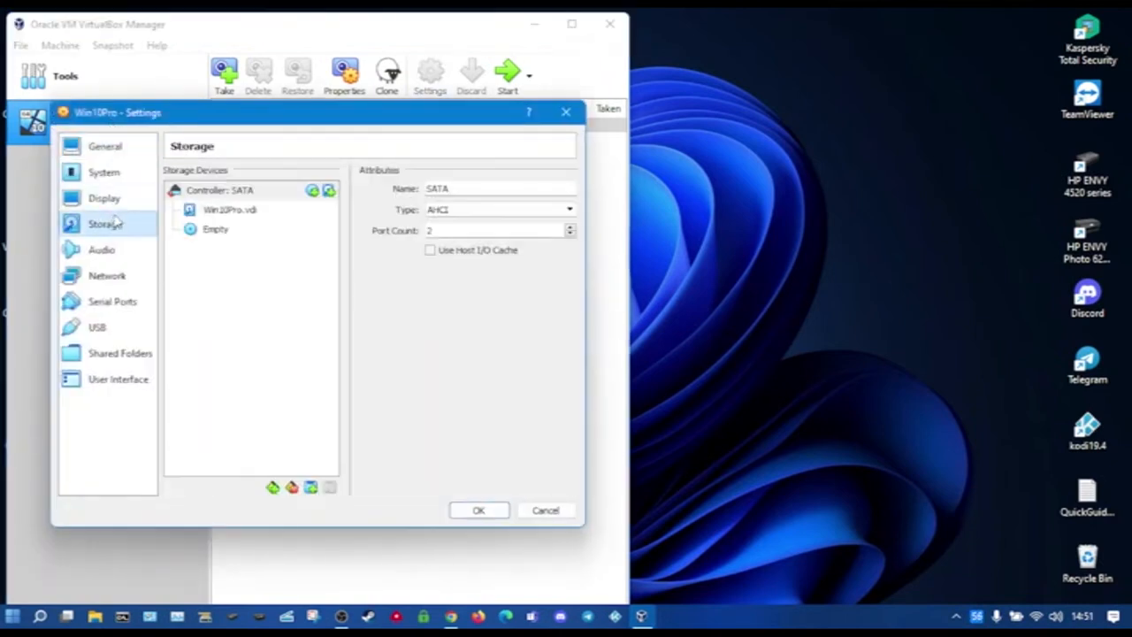
pyautogui.click(191, 230)
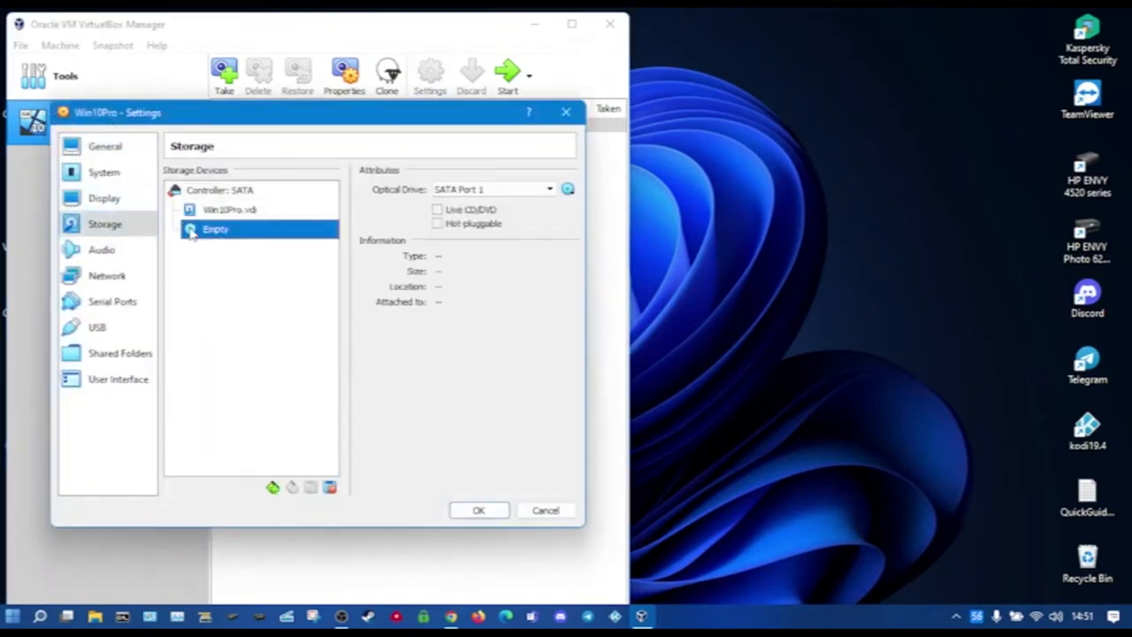
pyautogui.click(568, 189)
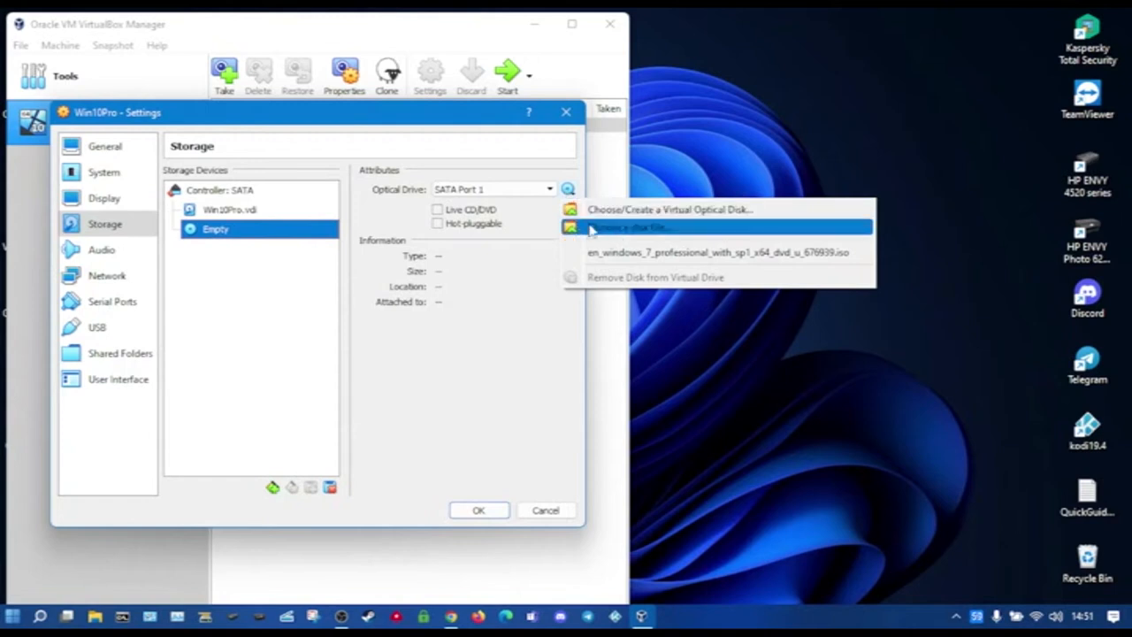
pyautogui.click(591, 229)
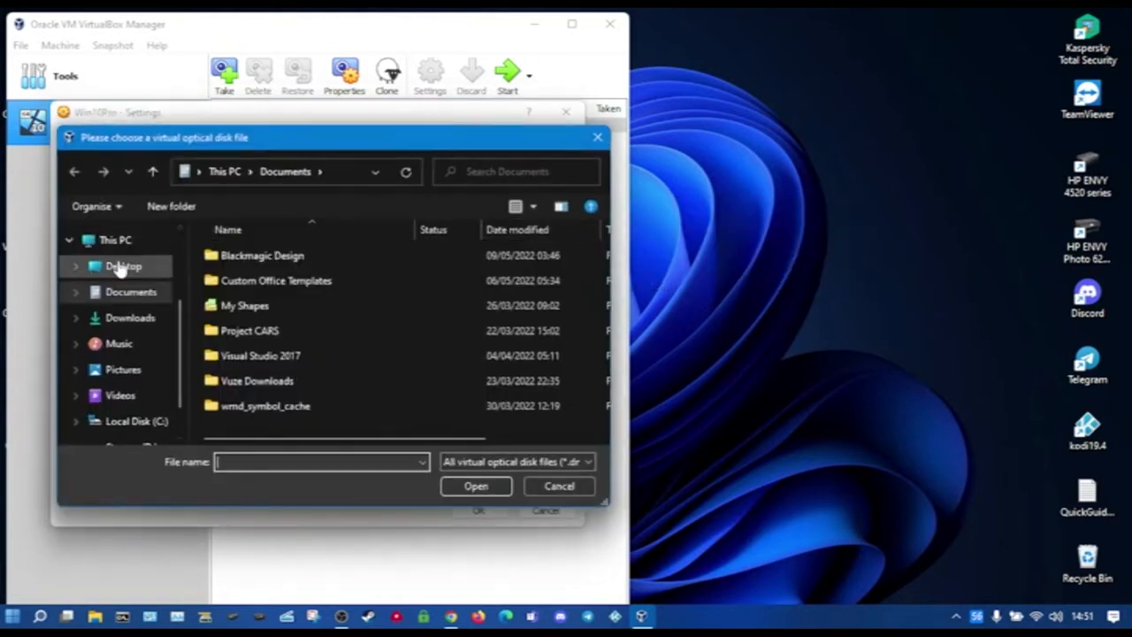
pyautogui.click(122, 267)
pyautogui.doubleClick(351, 278)
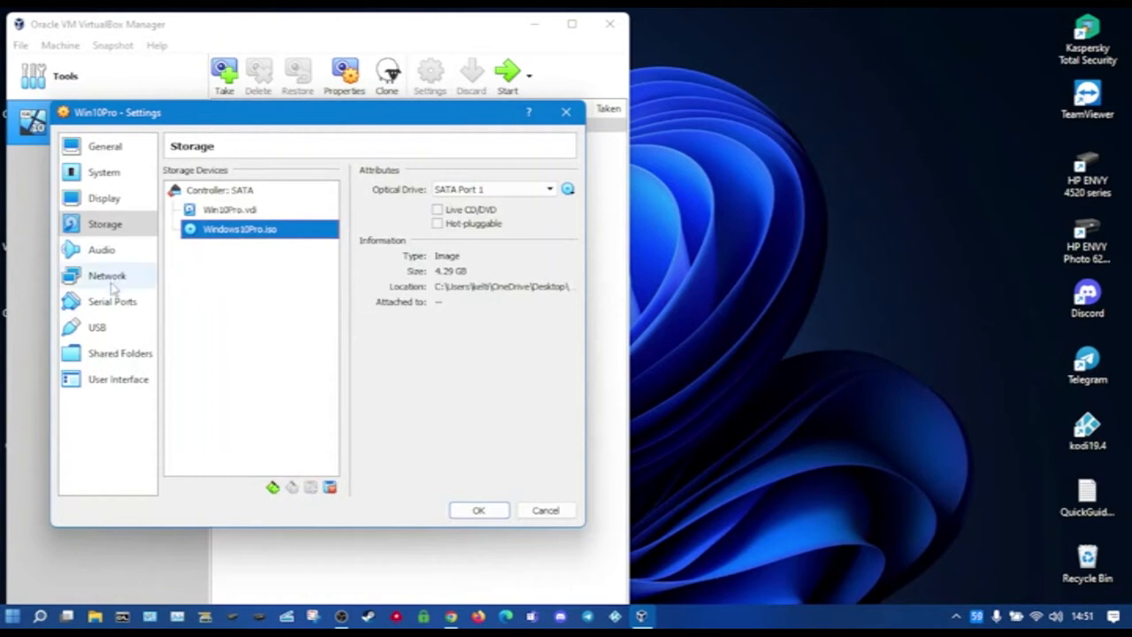
# Review the machine's network adapters and expand the advanced options of Adapter 1
pyautogui.click(114, 281)
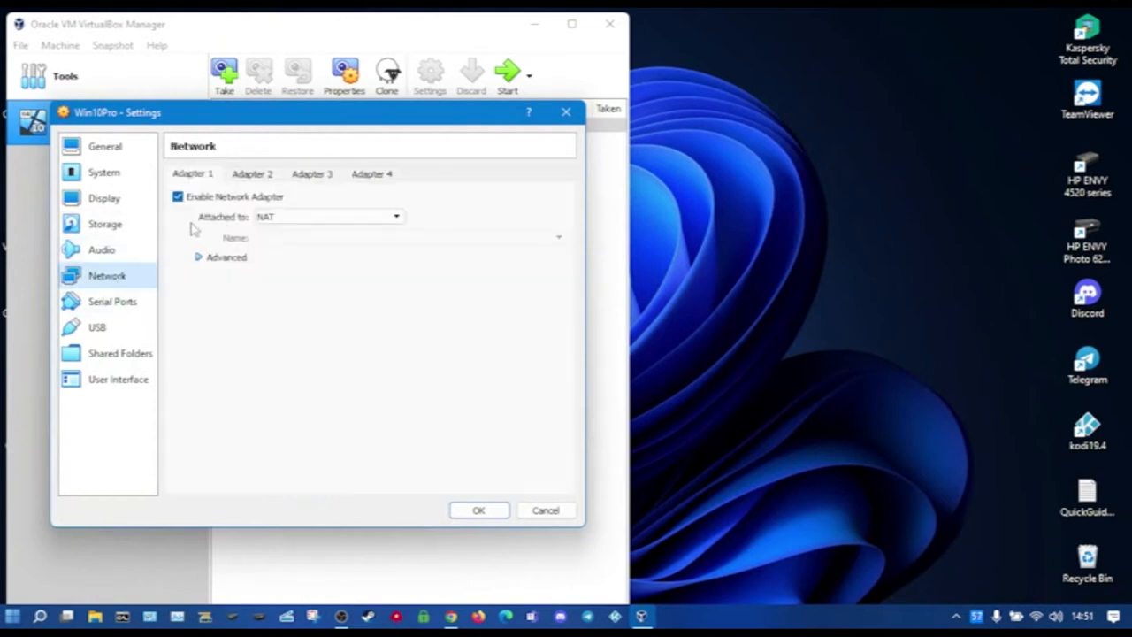
pyautogui.click(254, 179)
pyautogui.click(311, 179)
pyautogui.click(347, 179)
pyautogui.click(206, 177)
pyautogui.click(199, 257)
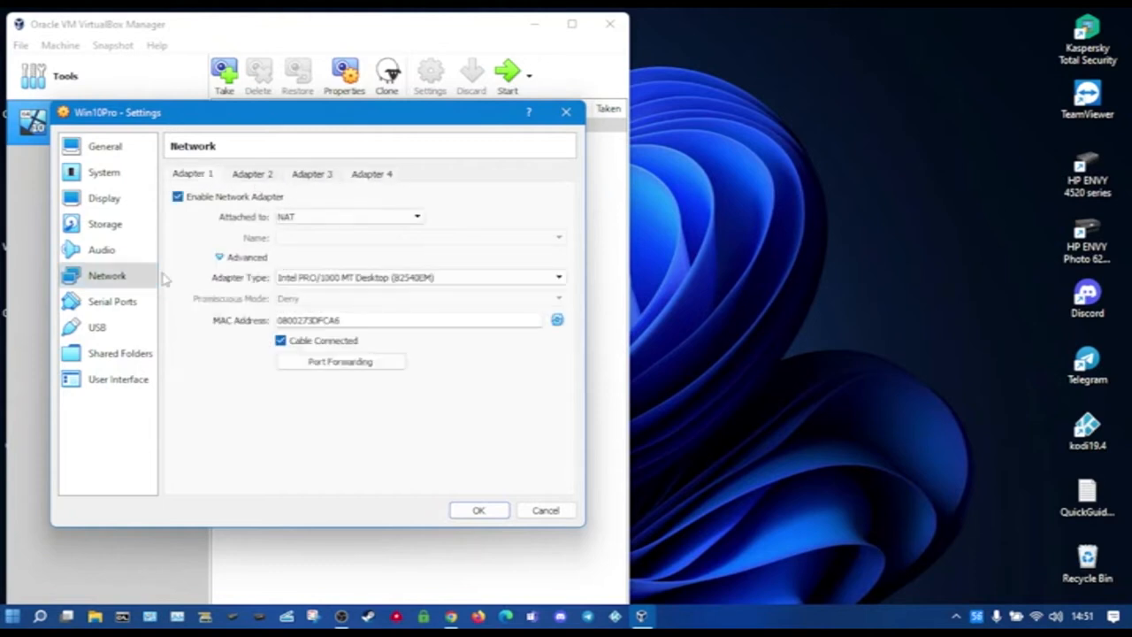
# Select the USB 3.0 (xHCI) controller in the machine's USB settings
pyautogui.click(105, 328)
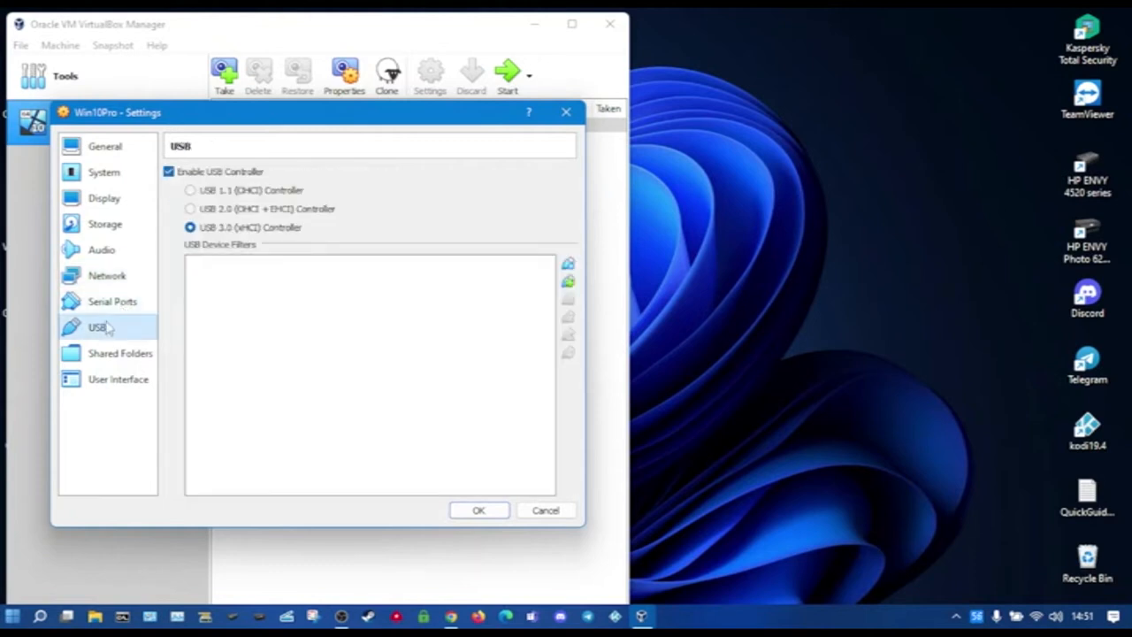
pyautogui.click(226, 228)
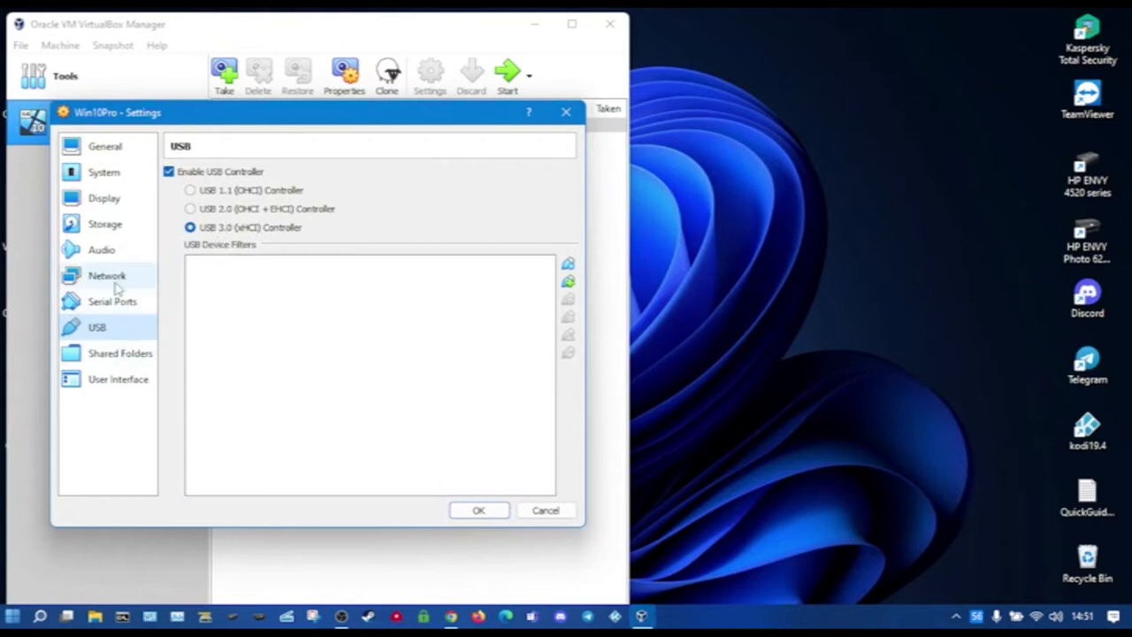
# Set the machine's boot order to Optical first and Hard Disk second, disable Floppy booting, and save the settings
pyautogui.click(111, 177)
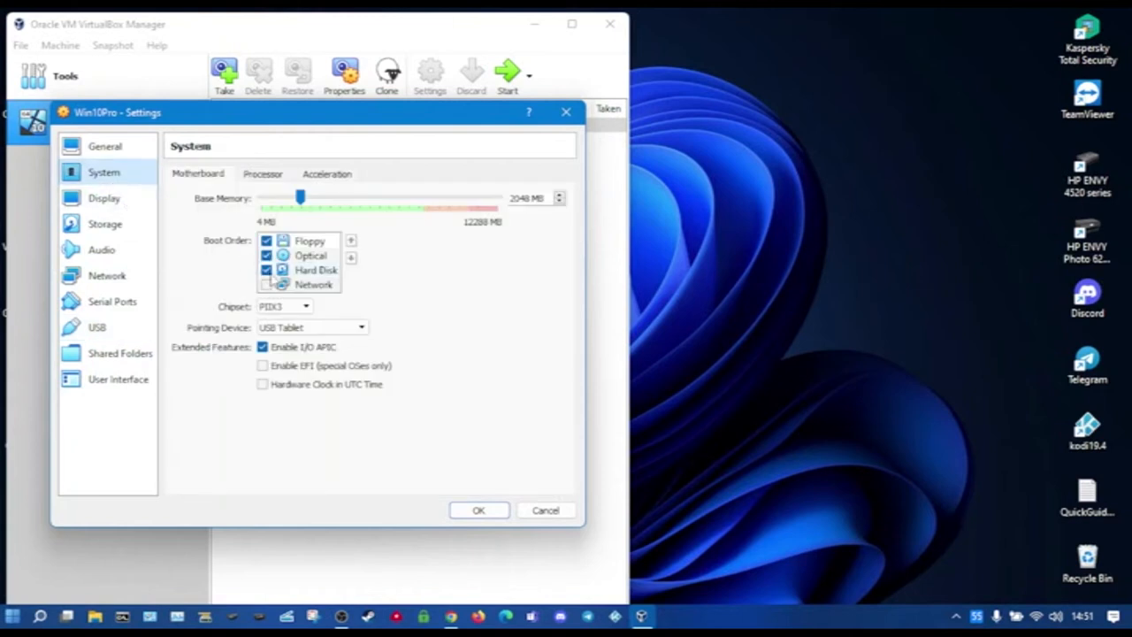
pyautogui.click(305, 269)
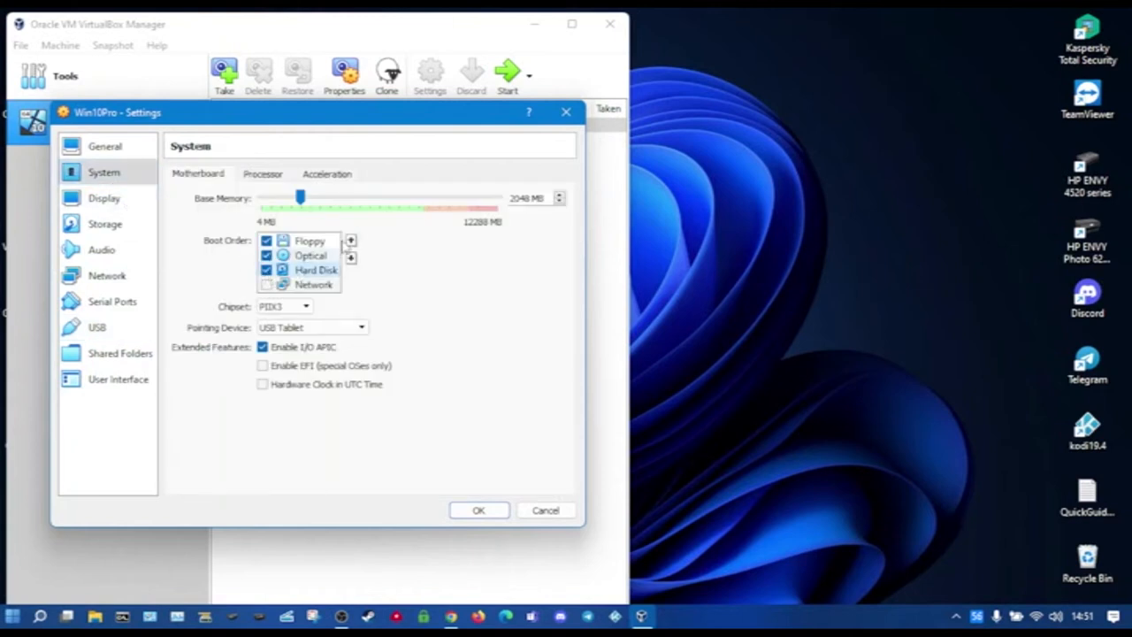
pyautogui.click(351, 241)
pyautogui.click(351, 241)
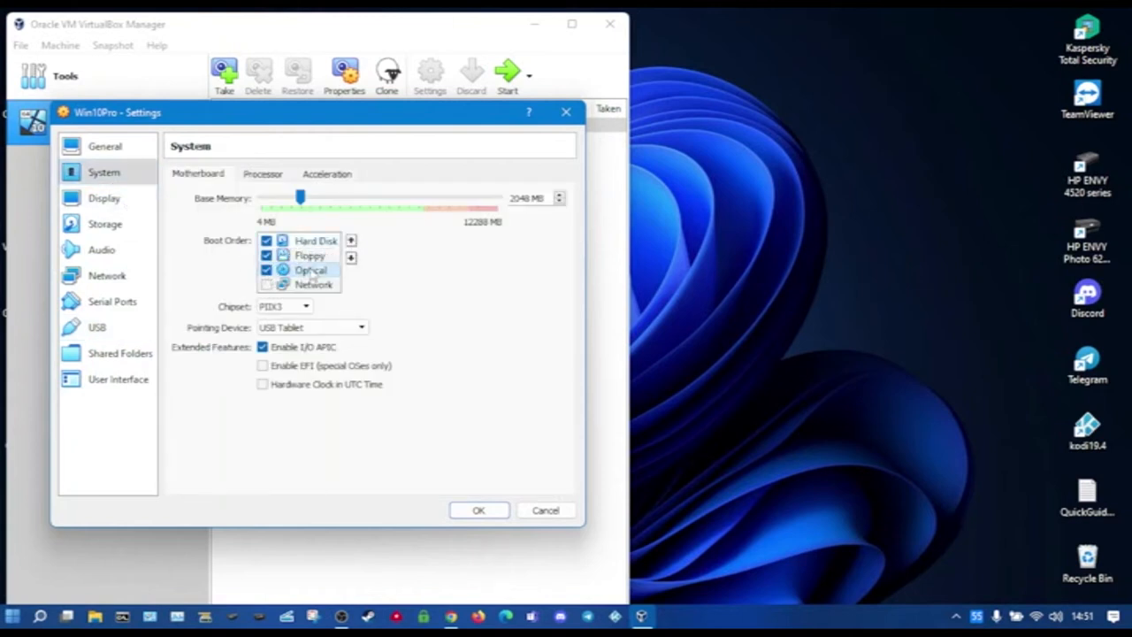
pyautogui.click(351, 240)
pyautogui.click(351, 240)
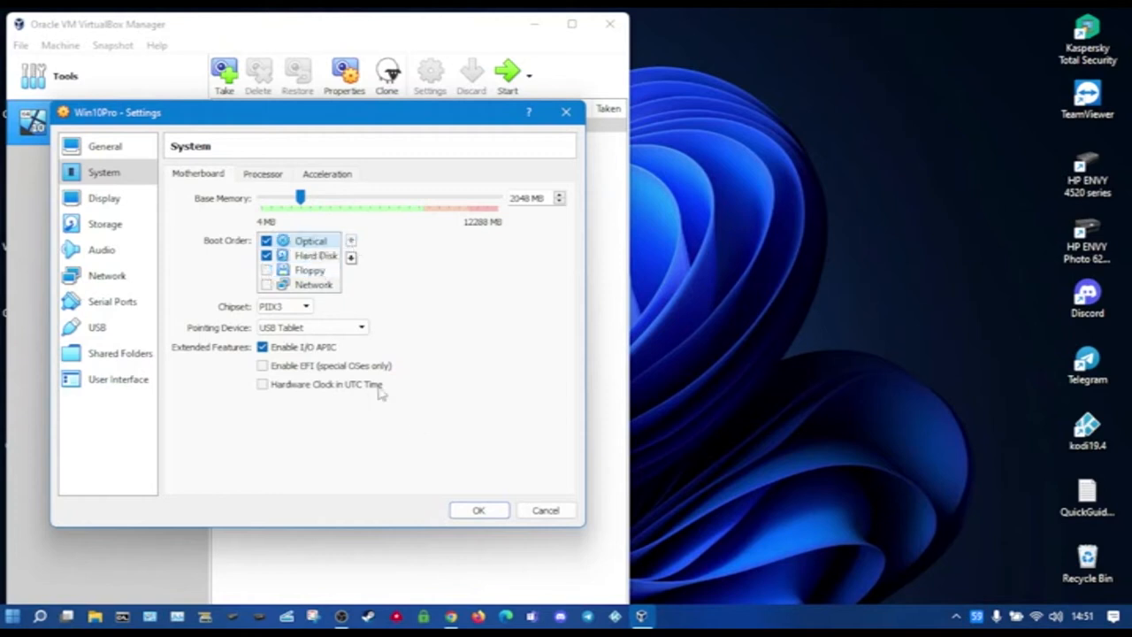
pyautogui.click(467, 509)
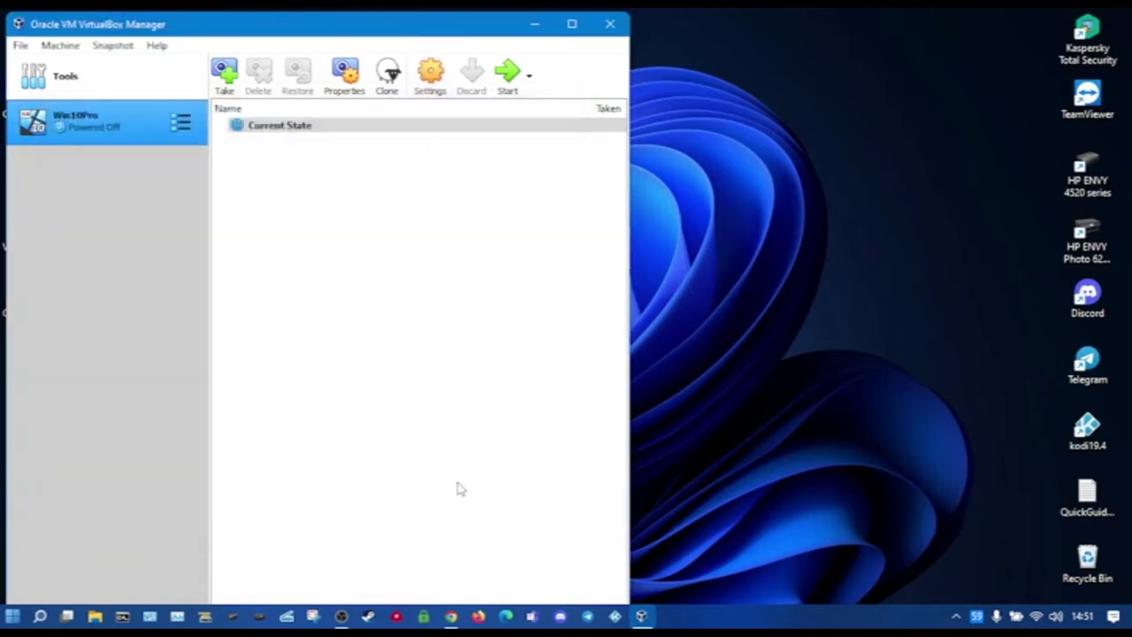
# Start the Win10Pro machine and show it in Scaled Mode, with its notices dismissed and its window near the desktop's upper-left area
pyautogui.click(512, 76)
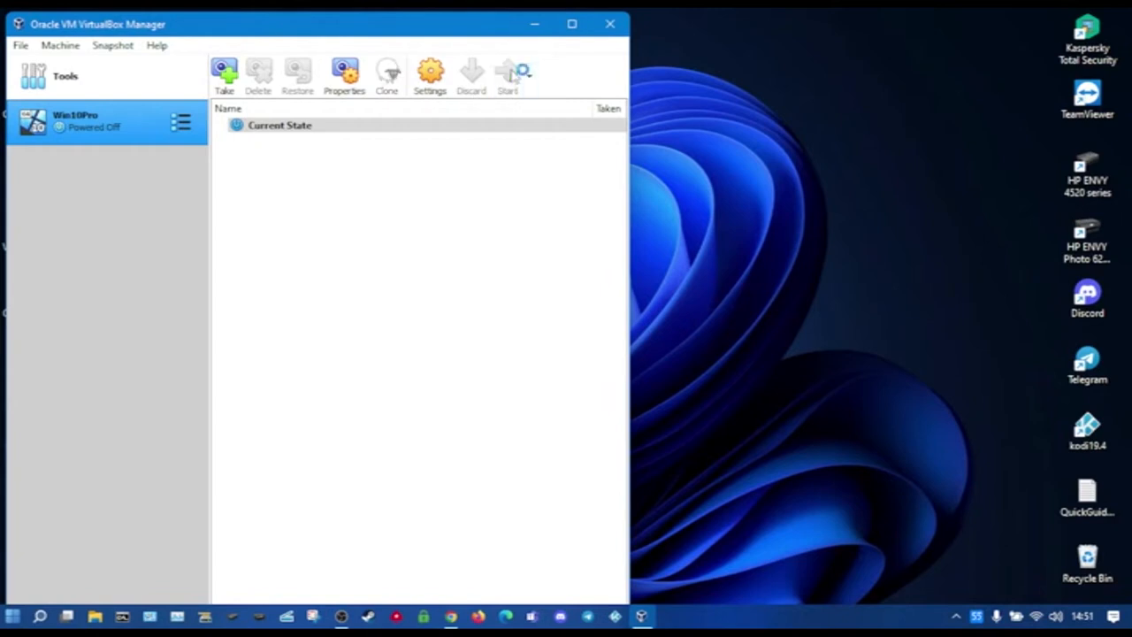
pyautogui.click(535, 26)
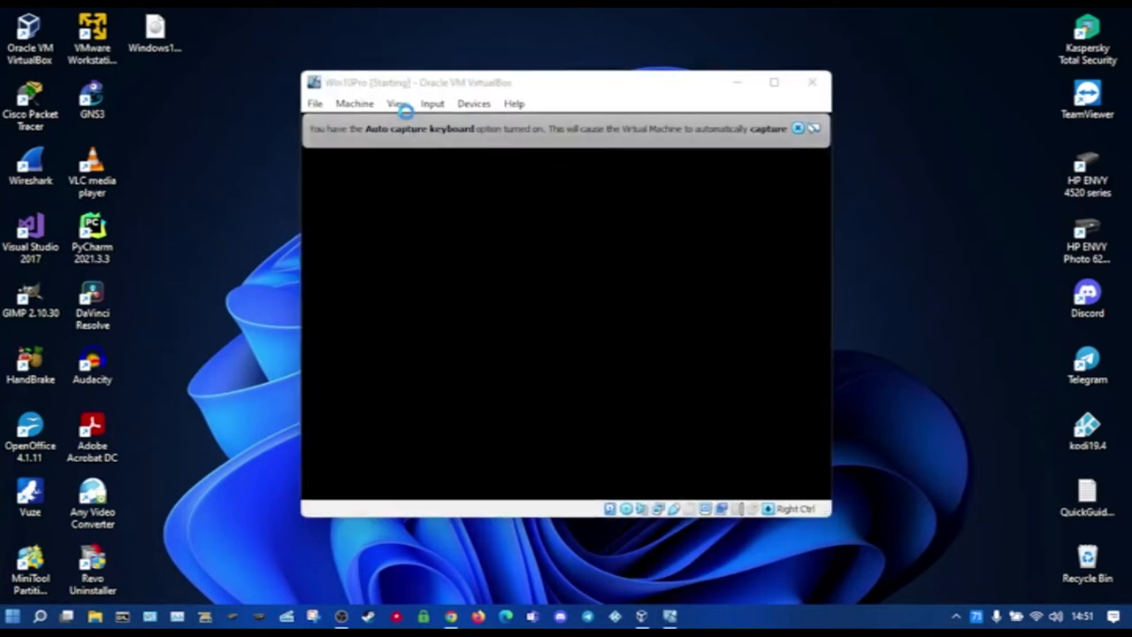
pyautogui.click(398, 105)
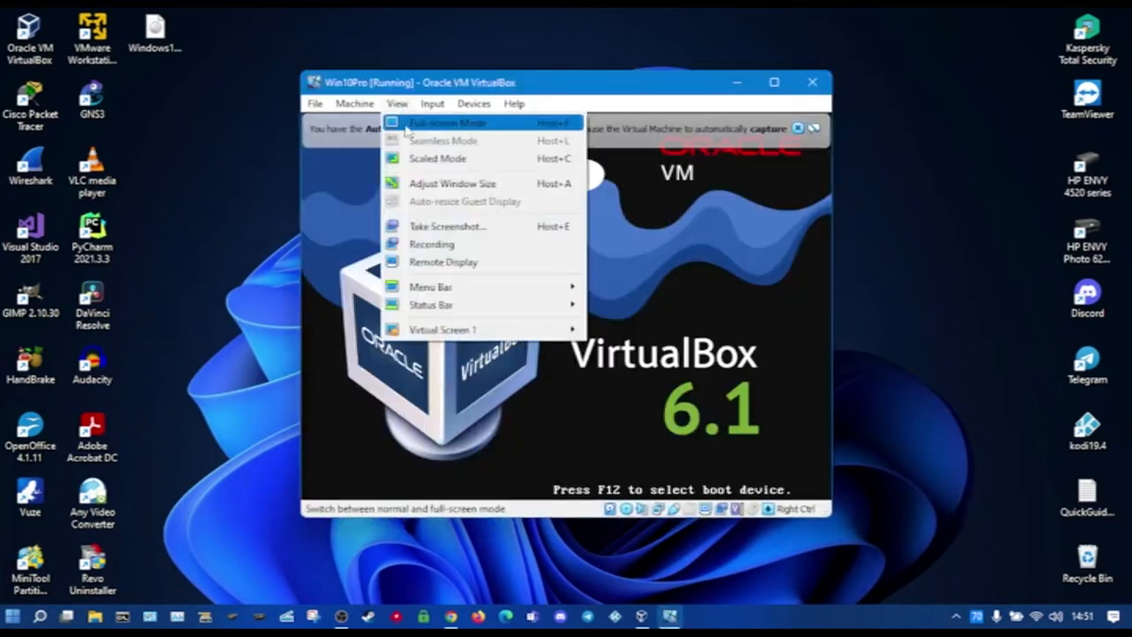
pyautogui.click(438, 159)
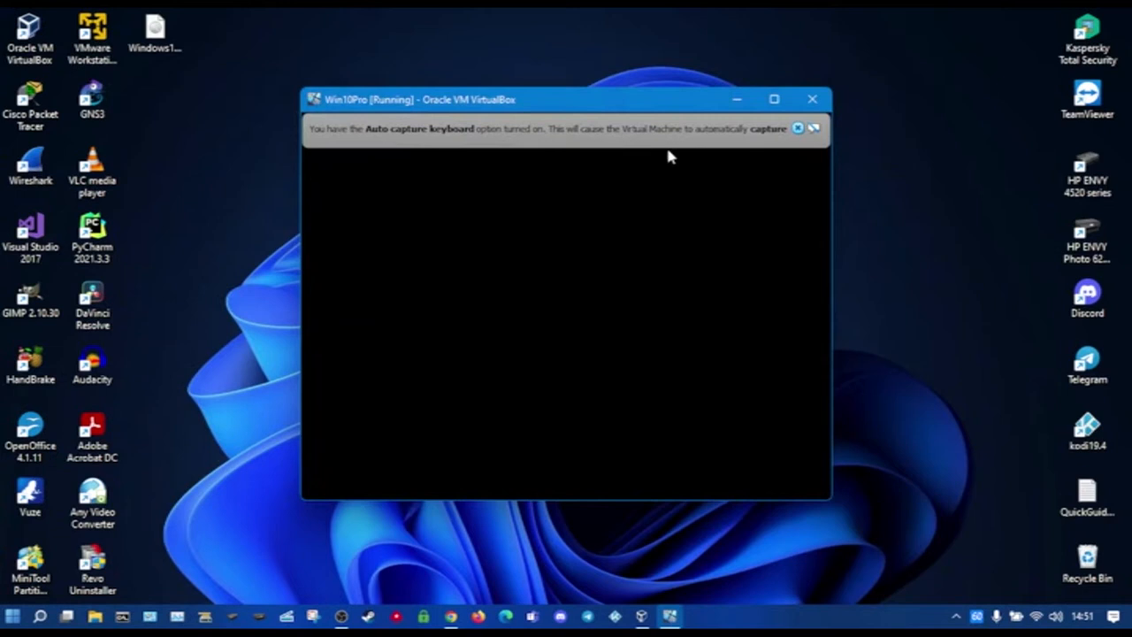
pyautogui.click(798, 129)
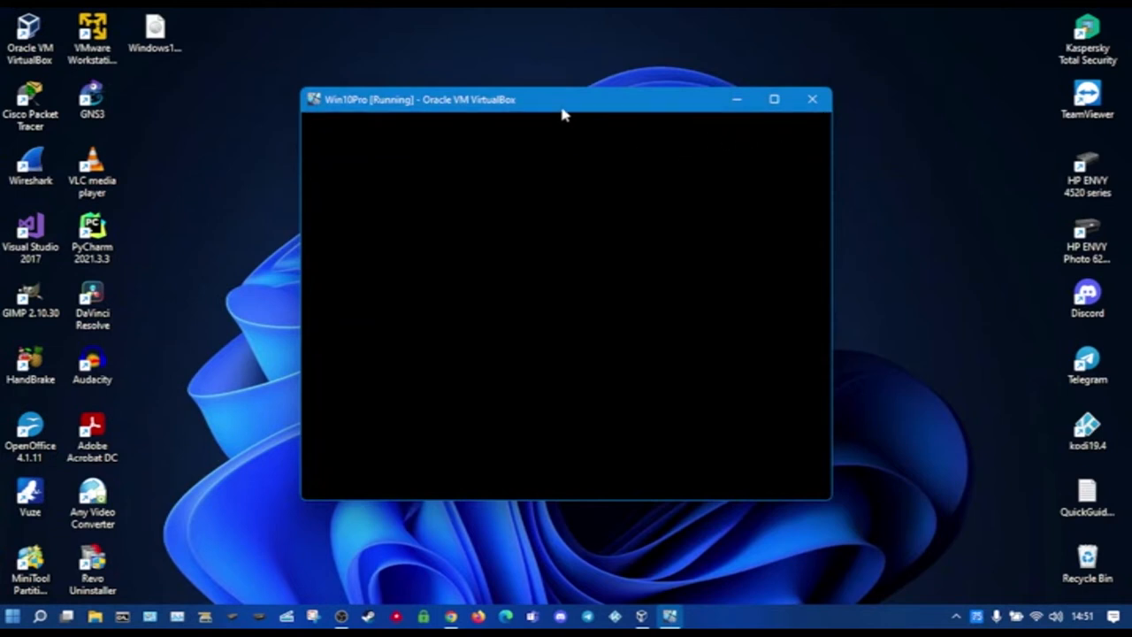
pyautogui.moveTo(562, 108); pyautogui.dragTo(373, 27)
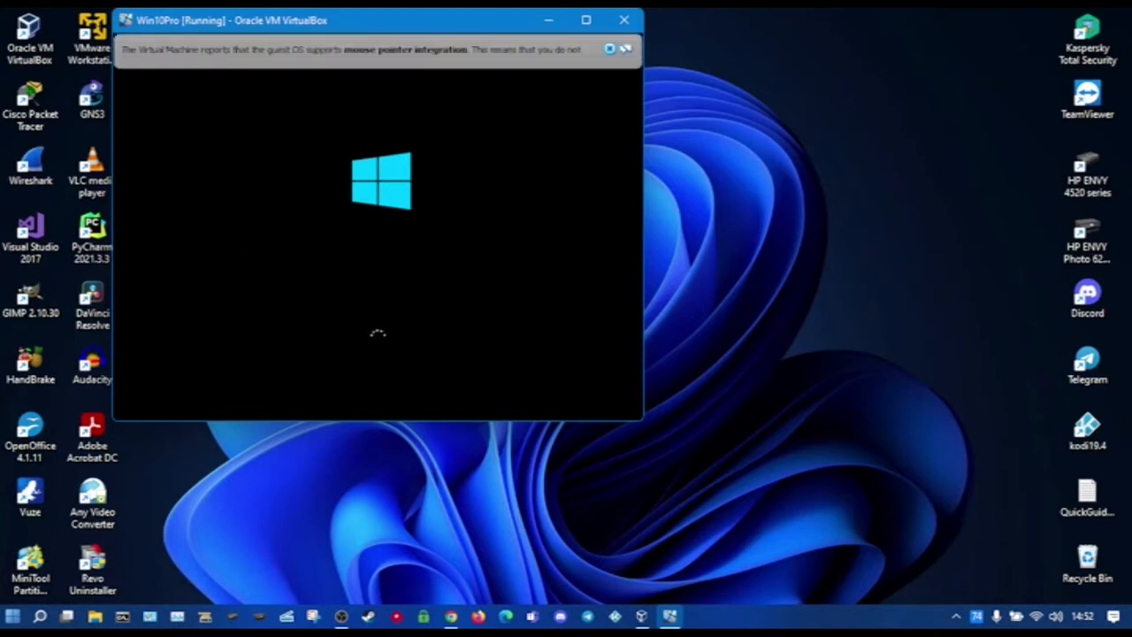
pyautogui.click(609, 50)
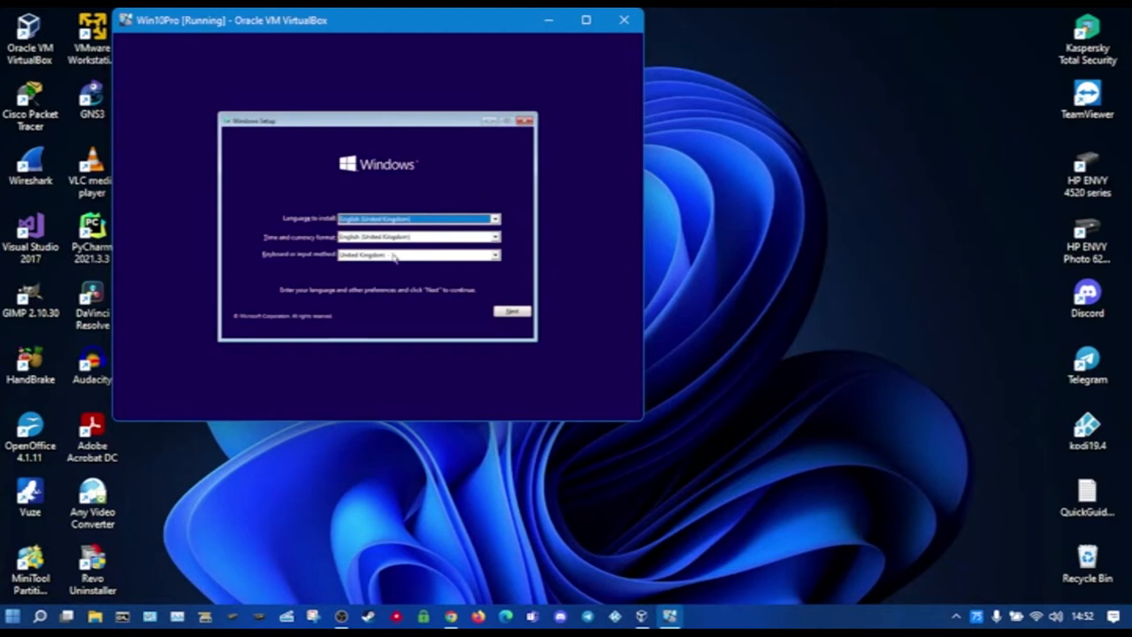
# Accept the English (United Kingdom) language and keyboard settings and begin the Windows installation without a product key
pyautogui.click(509, 315)
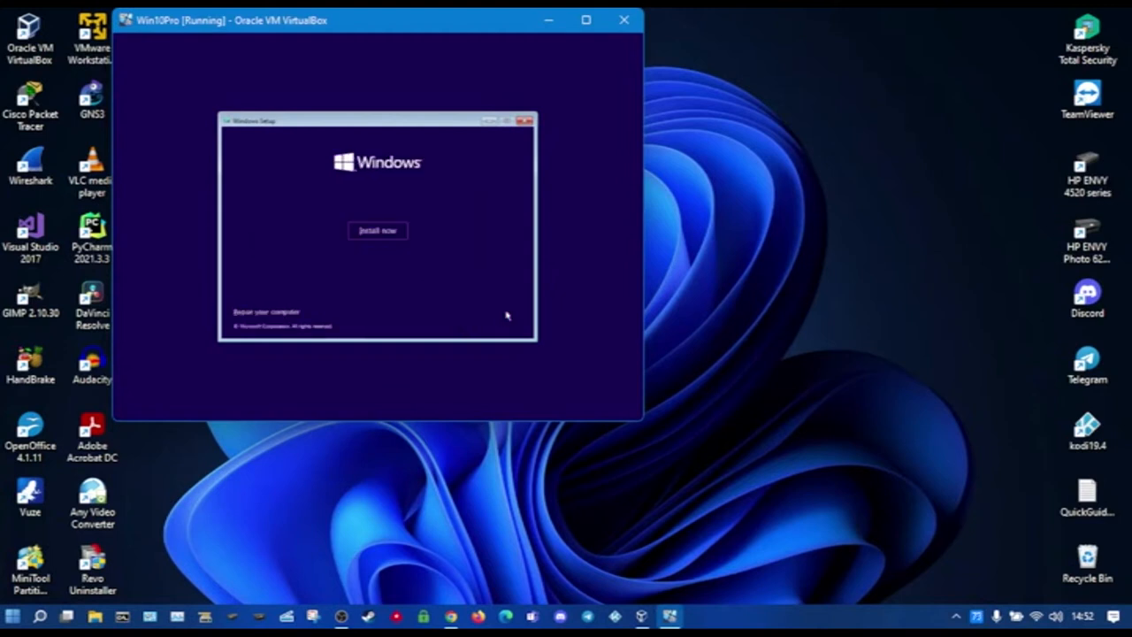
pyautogui.click(367, 229)
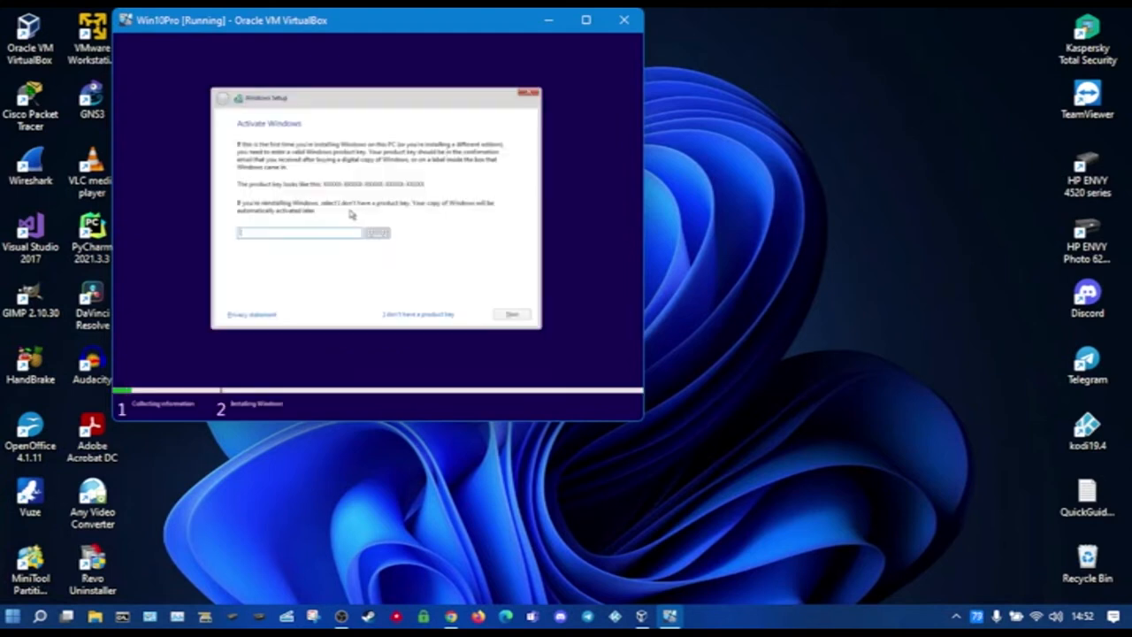
pyautogui.click(399, 314)
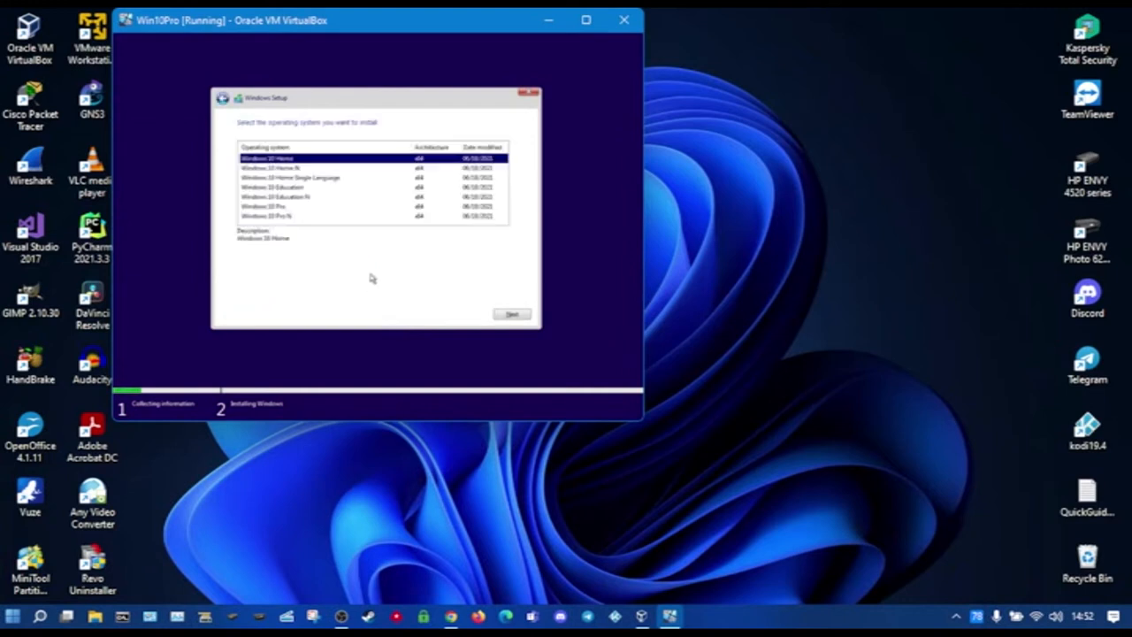
# Choose Windows 10 Pro as the operating system to install and accept the licence terms
pyautogui.click(287, 208)
pyautogui.click(499, 314)
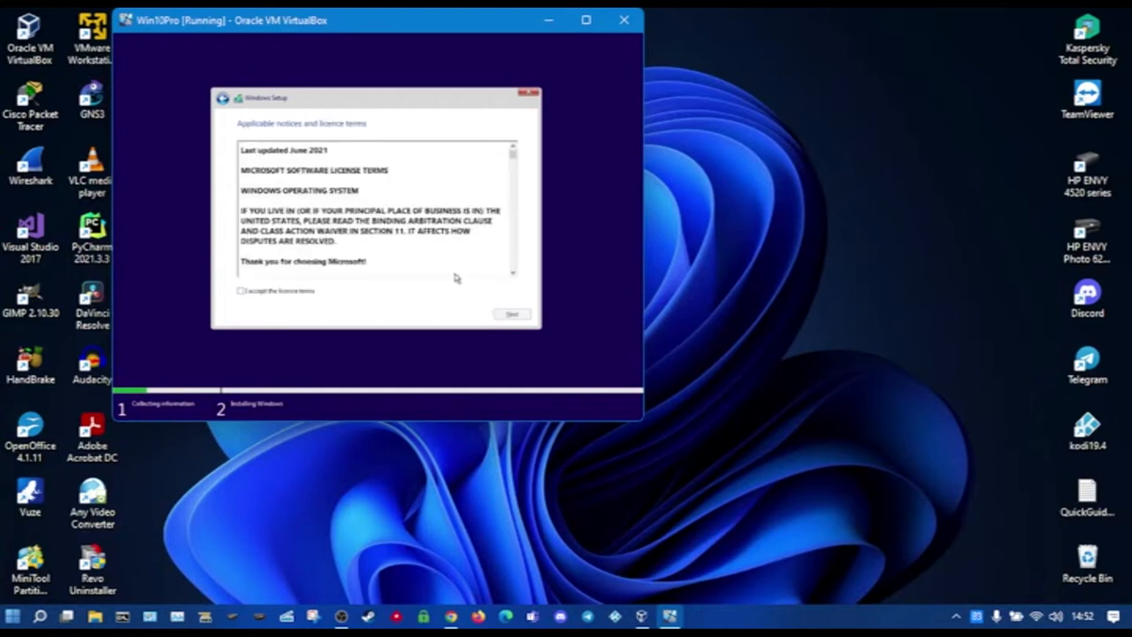
pyautogui.click(297, 291)
pyautogui.click(512, 316)
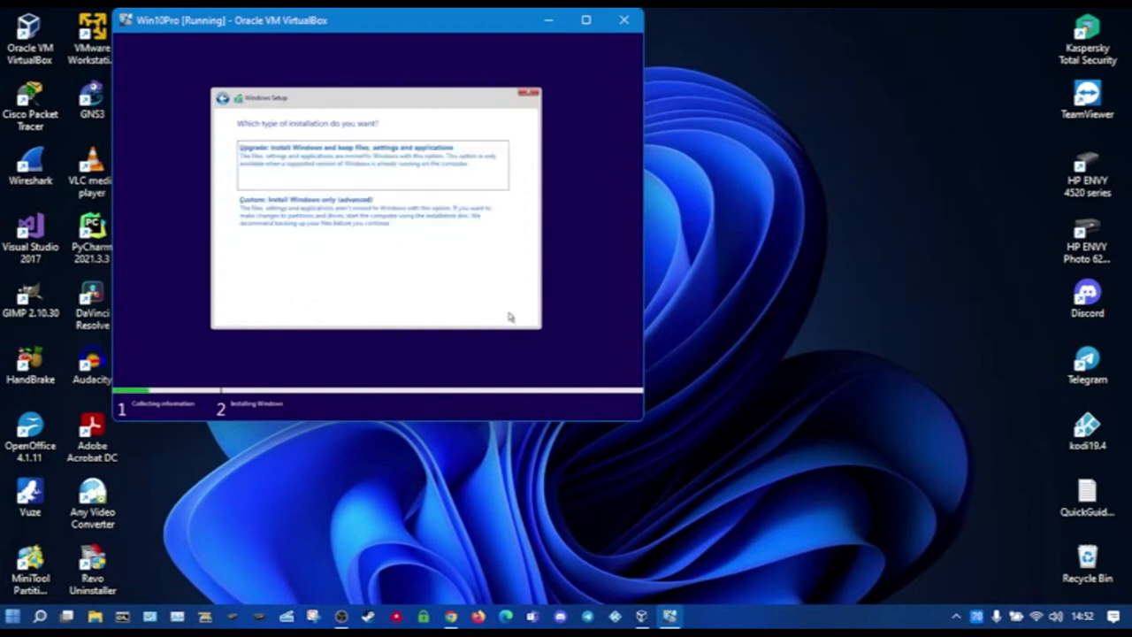
# Run a custom Windows installation on Drive 0's unallocated space and dismiss the mouse pointer integration notice after the restart
pyautogui.click(336, 230)
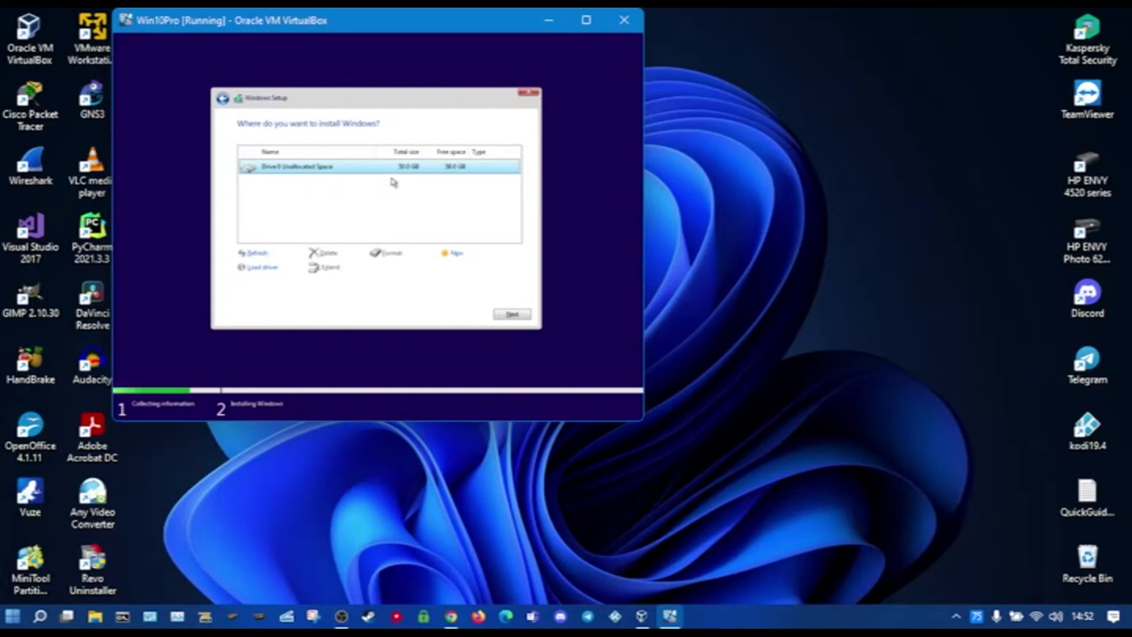
pyautogui.click(501, 312)
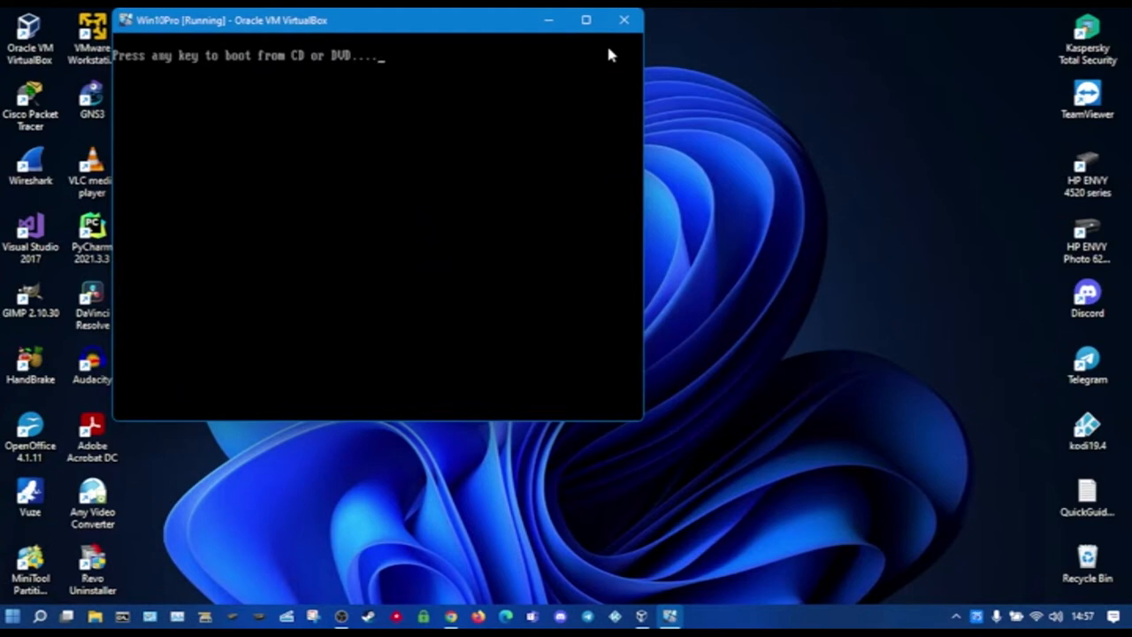
pyautogui.press('Return')
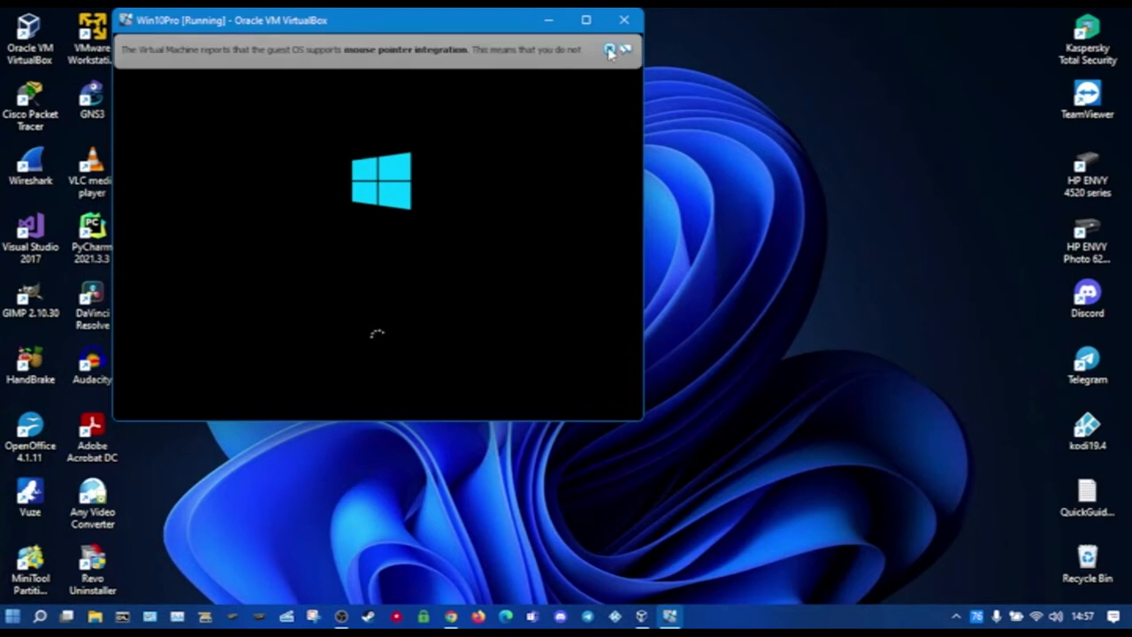
pyautogui.click(610, 50)
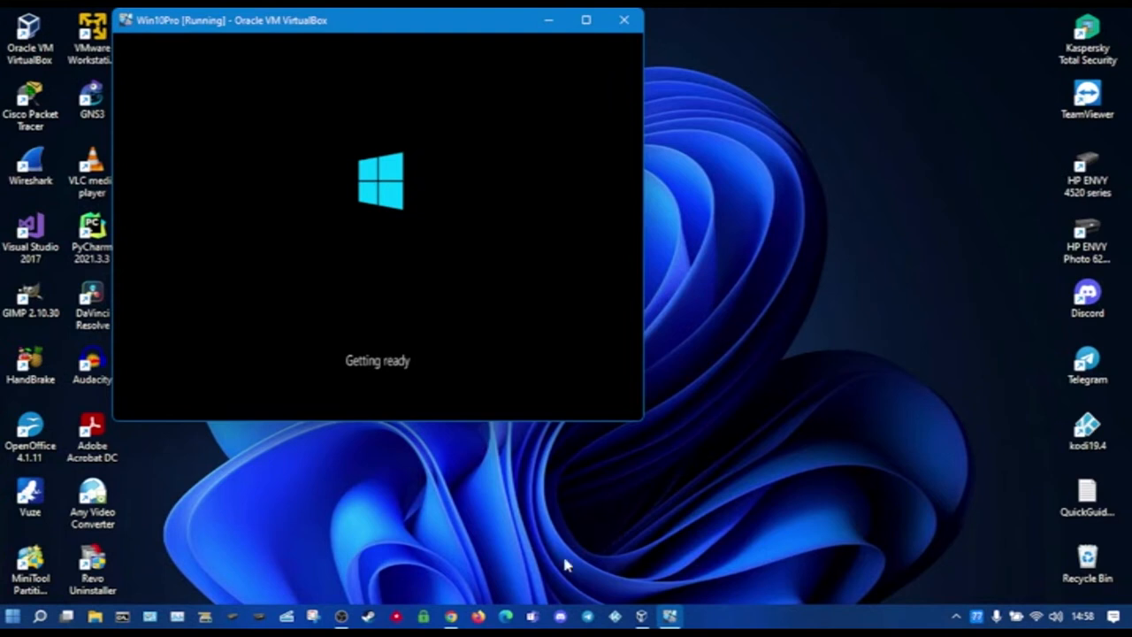
# Switch to Chrome to review Microsoft's Windows 10 download page and the VirtualBox downloads and home pages, then close the browser
pyautogui.rightClick(451, 617)
pyautogui.click(451, 616)
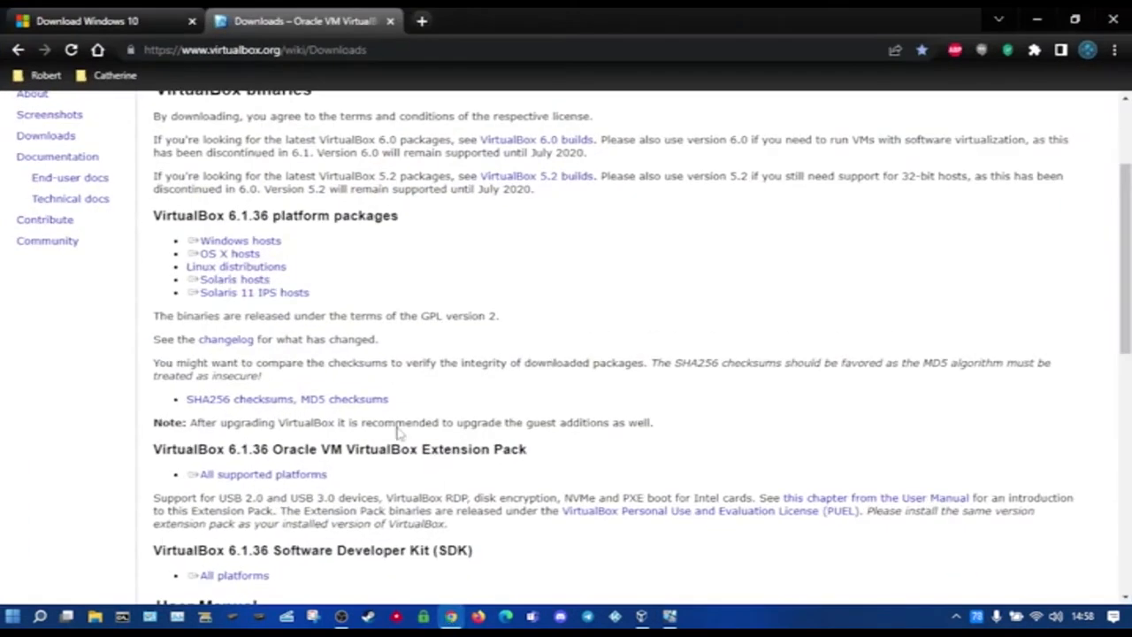
pyautogui.click(107, 22)
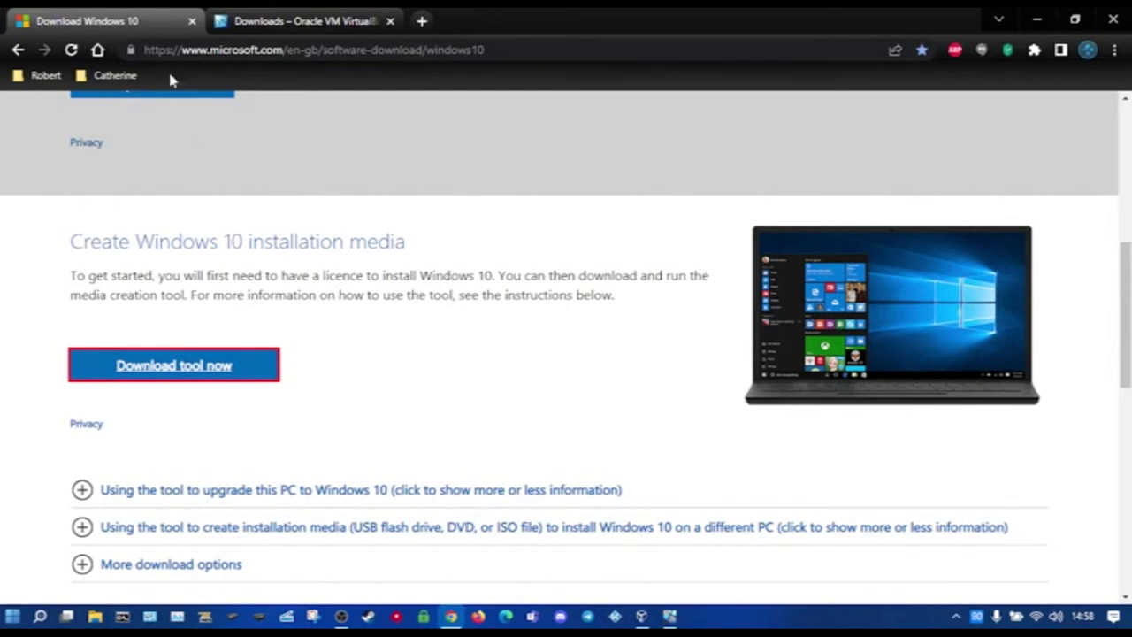
pyautogui.scroll(10, 218, 182)
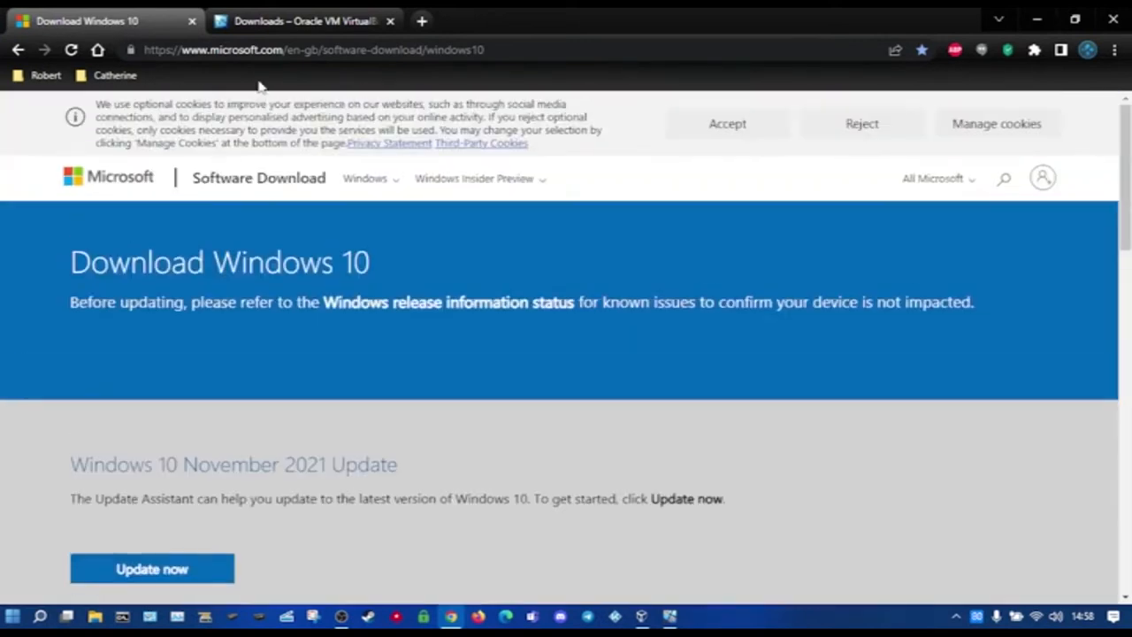
pyautogui.click(258, 26)
pyautogui.scroll(4, 265, 110)
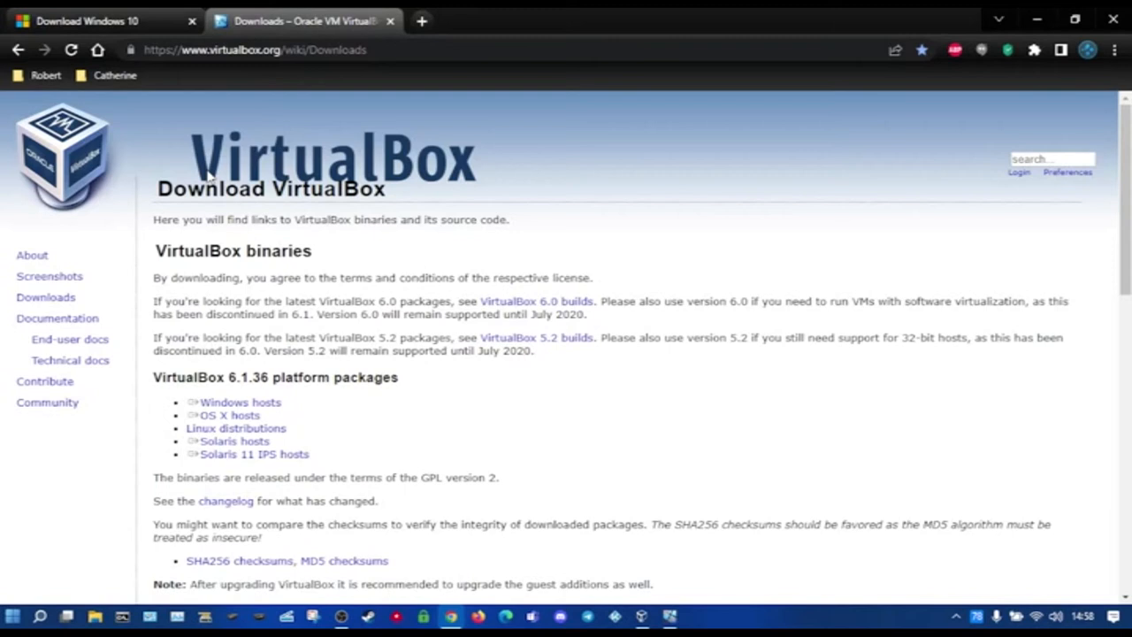
pyautogui.click(98, 170)
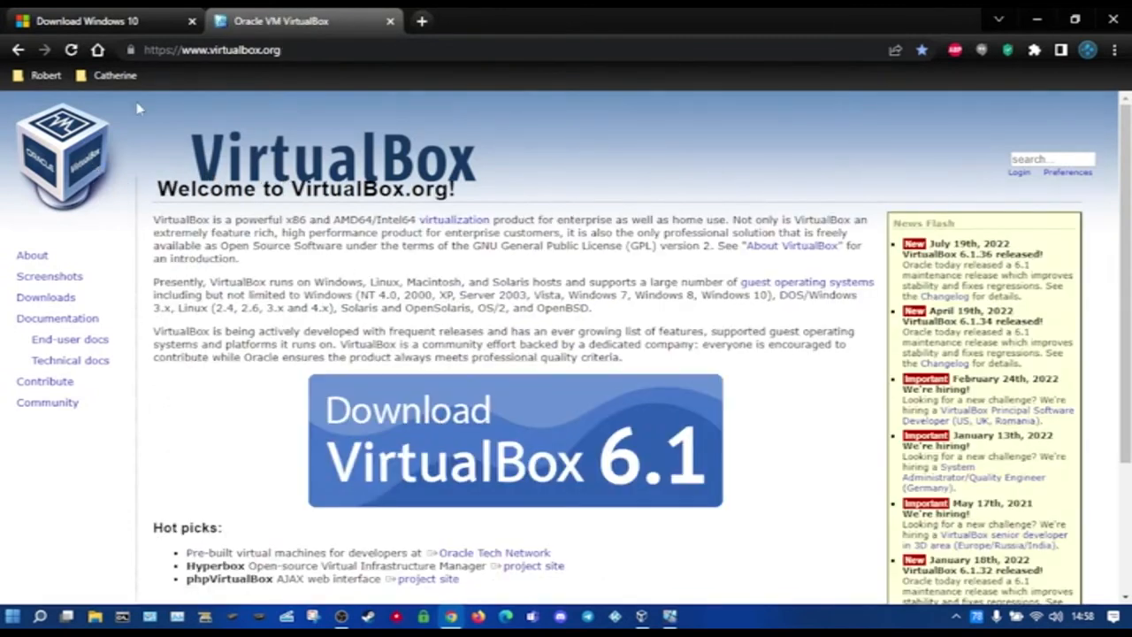
pyautogui.click(87, 23)
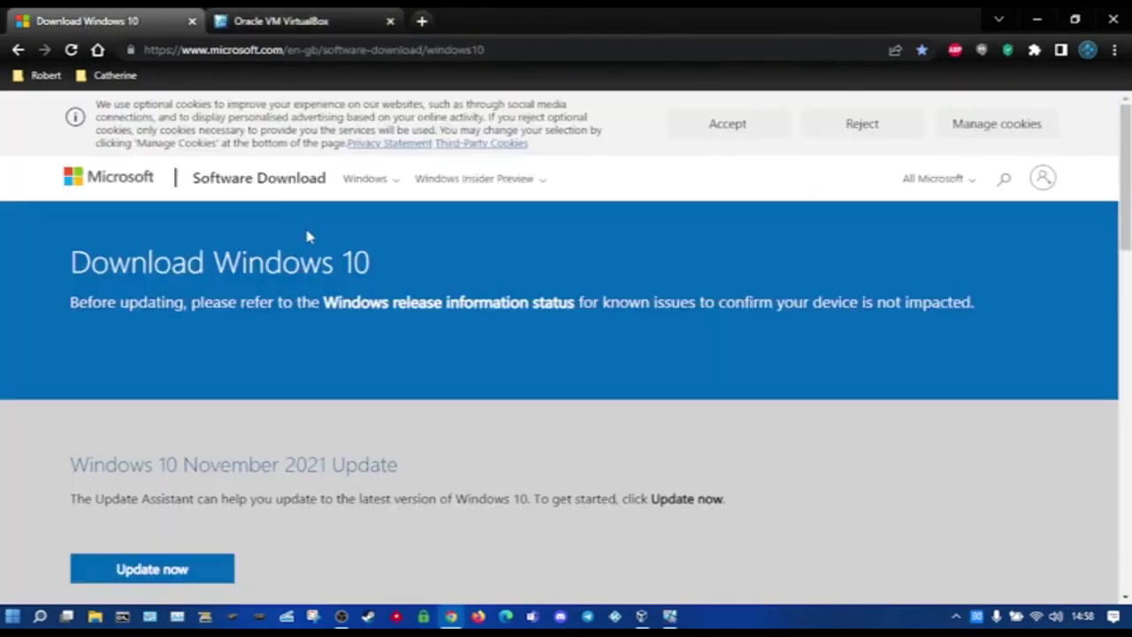
pyautogui.click(1112, 21)
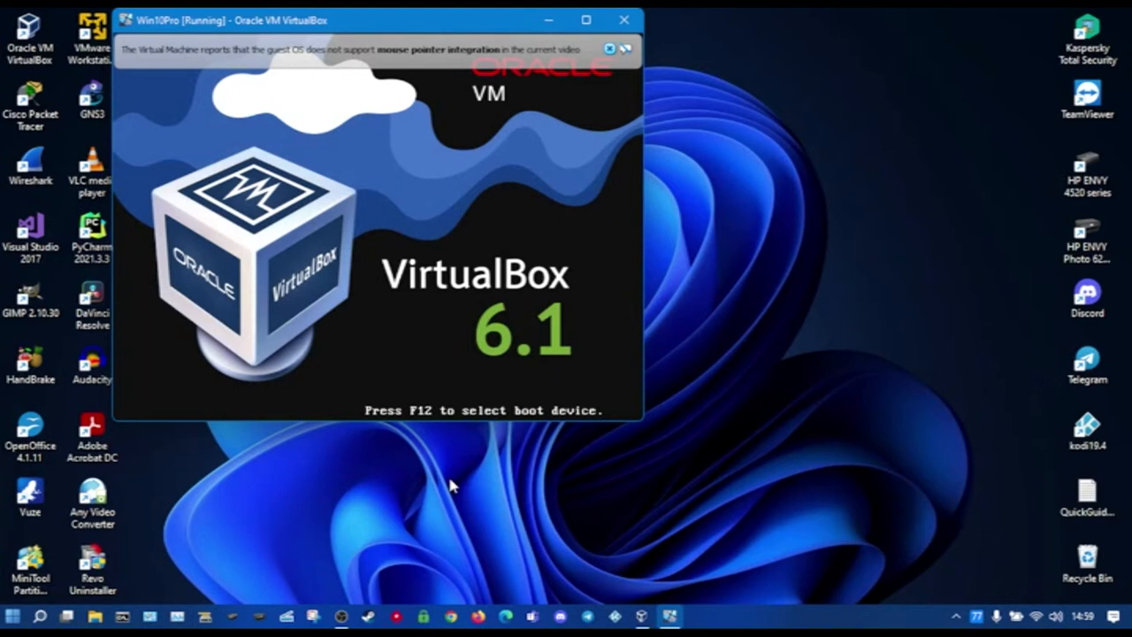
# Dismiss the machine's pointer integration notice and confirm United Kingdom as both the region and the keyboard layout
pyautogui.click(610, 50)
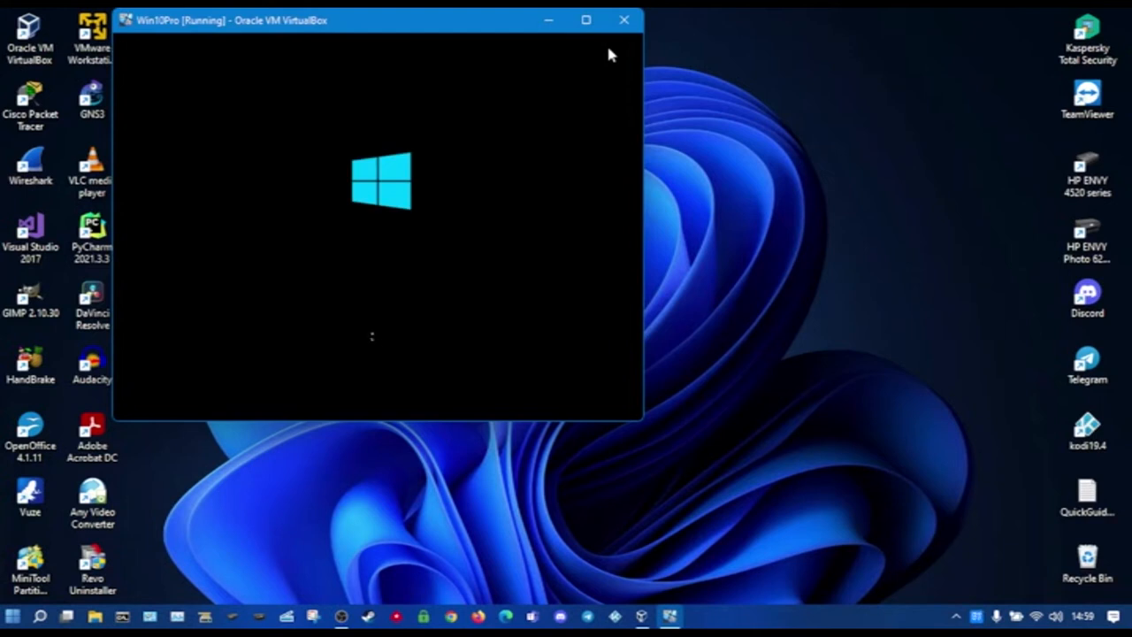
pyautogui.click(609, 51)
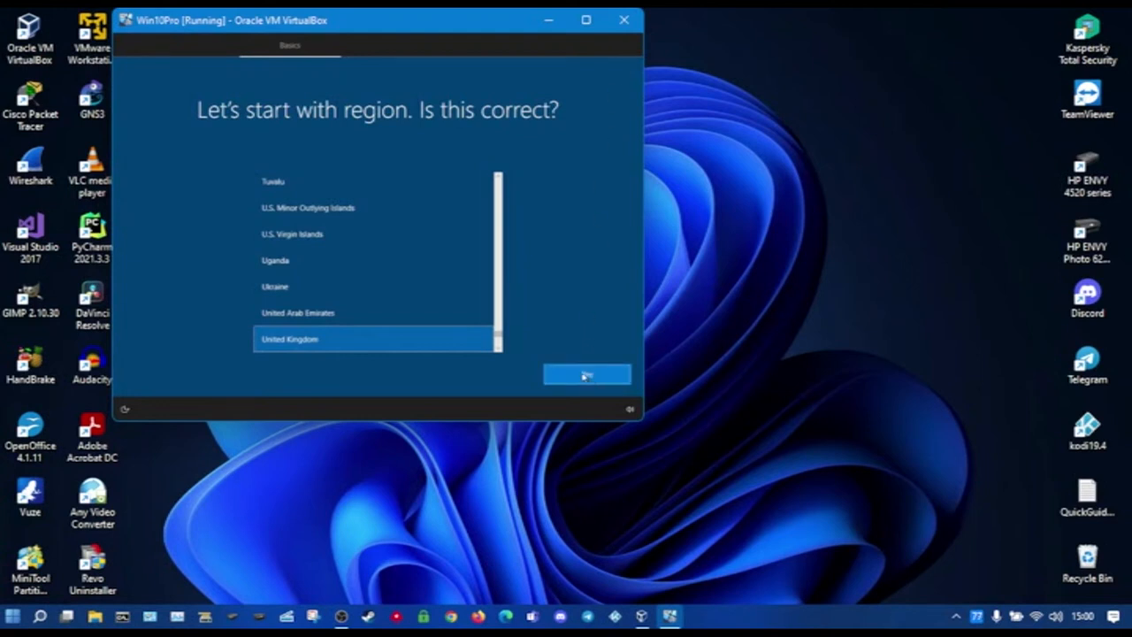
pyautogui.click(584, 376)
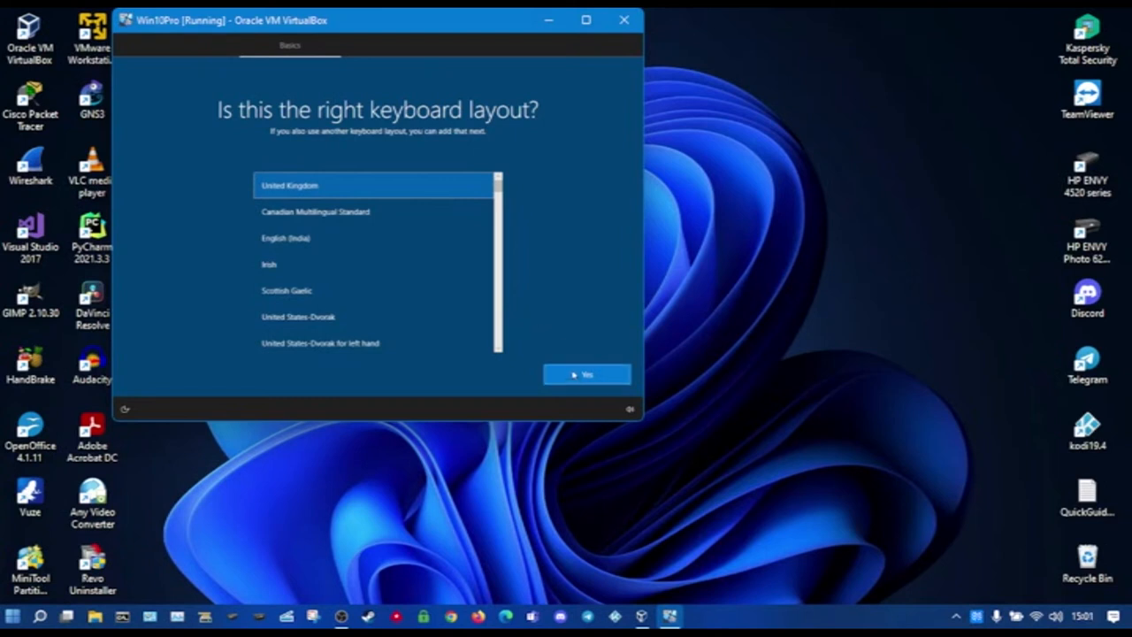
pyautogui.click(573, 374)
pyautogui.click(571, 375)
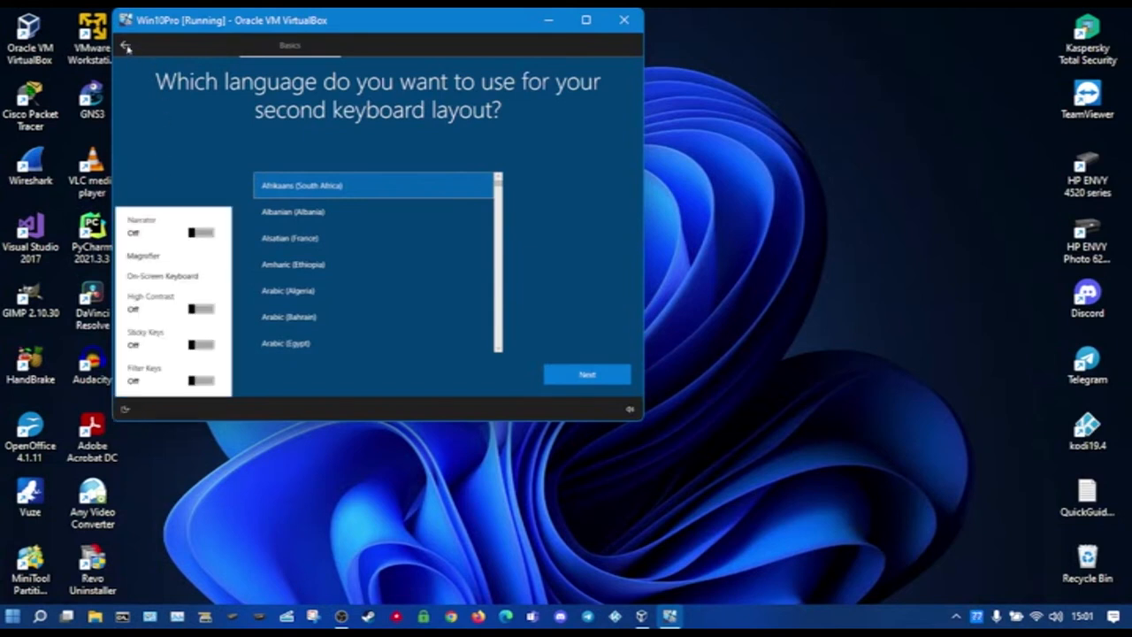
# Close the accessibility options, return from the second layout's language list, and skip adding a second keyboard layout
pyautogui.click(124, 408)
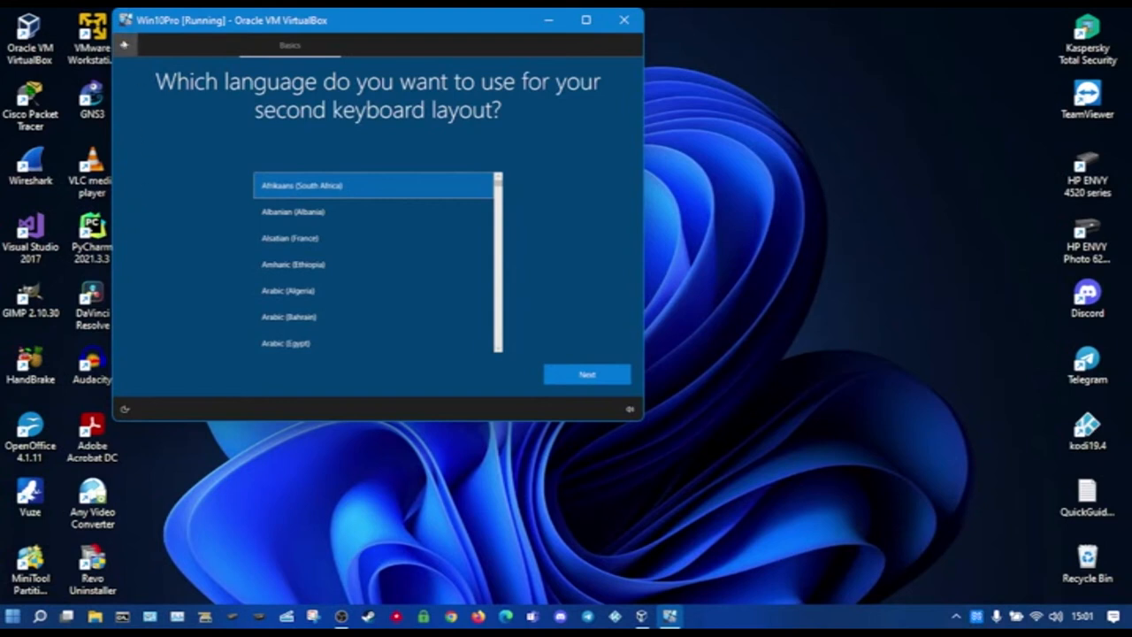
pyautogui.click(125, 44)
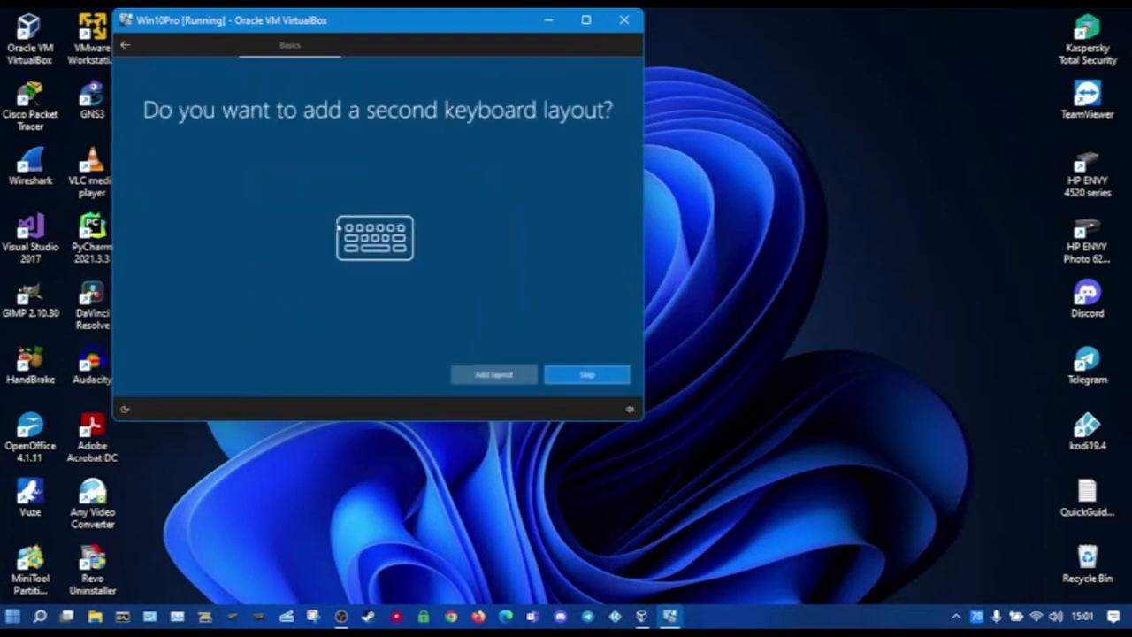
pyautogui.click(564, 370)
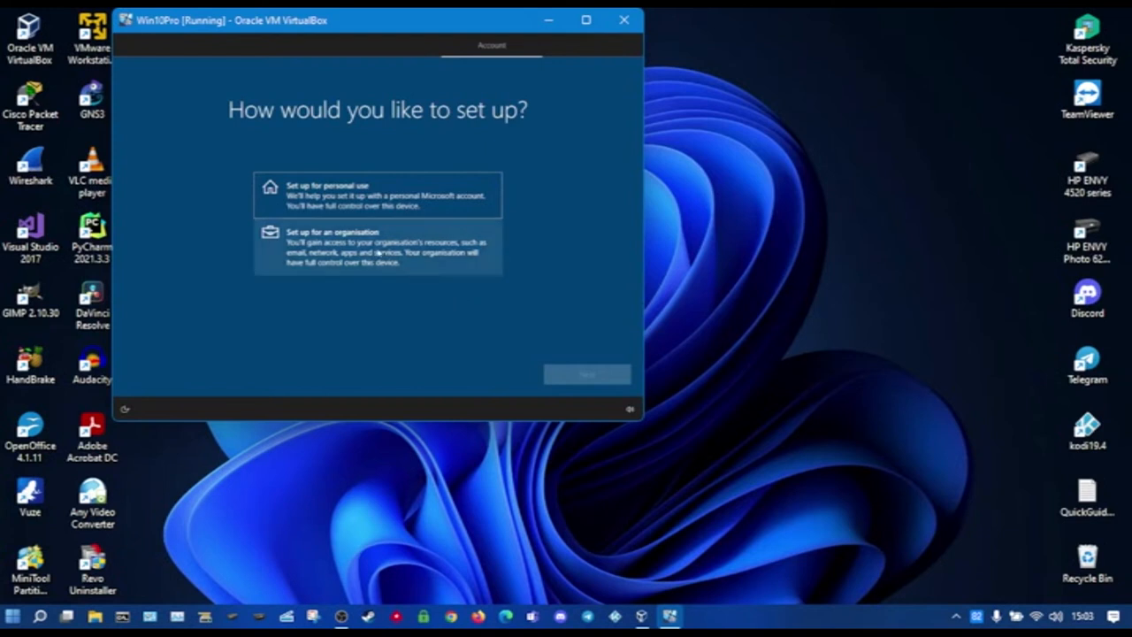
# Set the machine up for personal use with an offline account and the limited experience
pyautogui.click(356, 202)
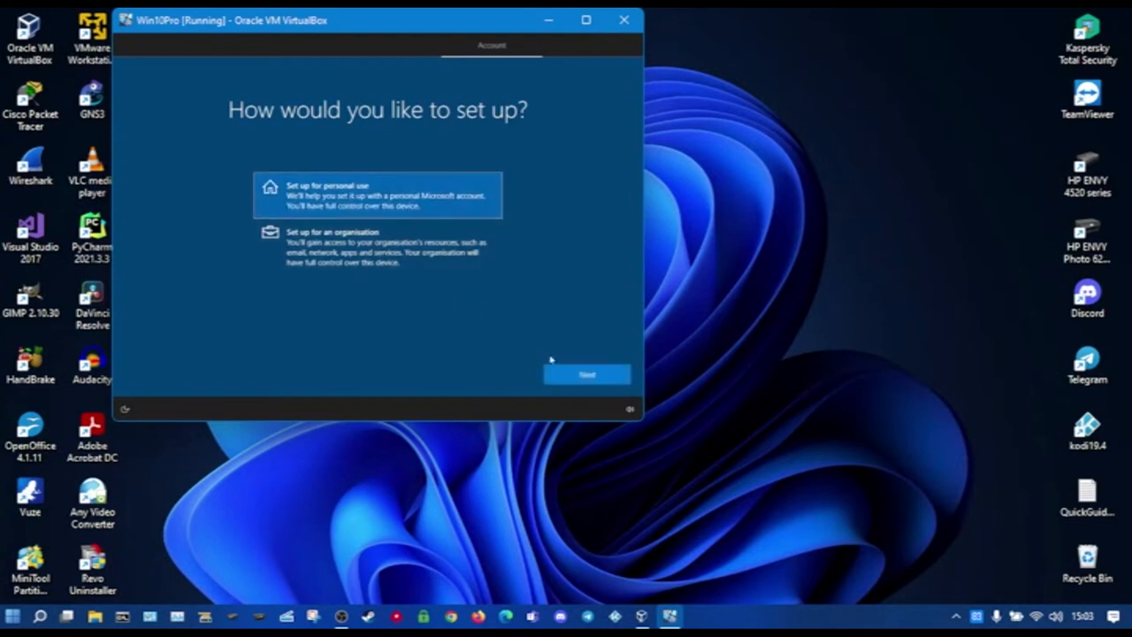
pyautogui.click(567, 372)
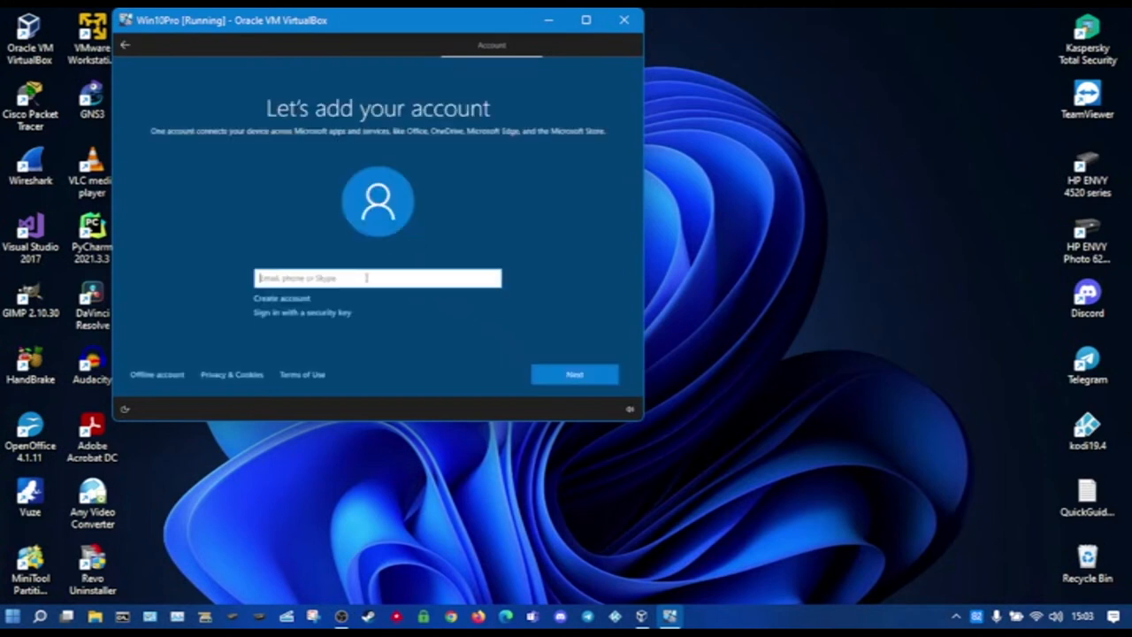
pyautogui.click(159, 378)
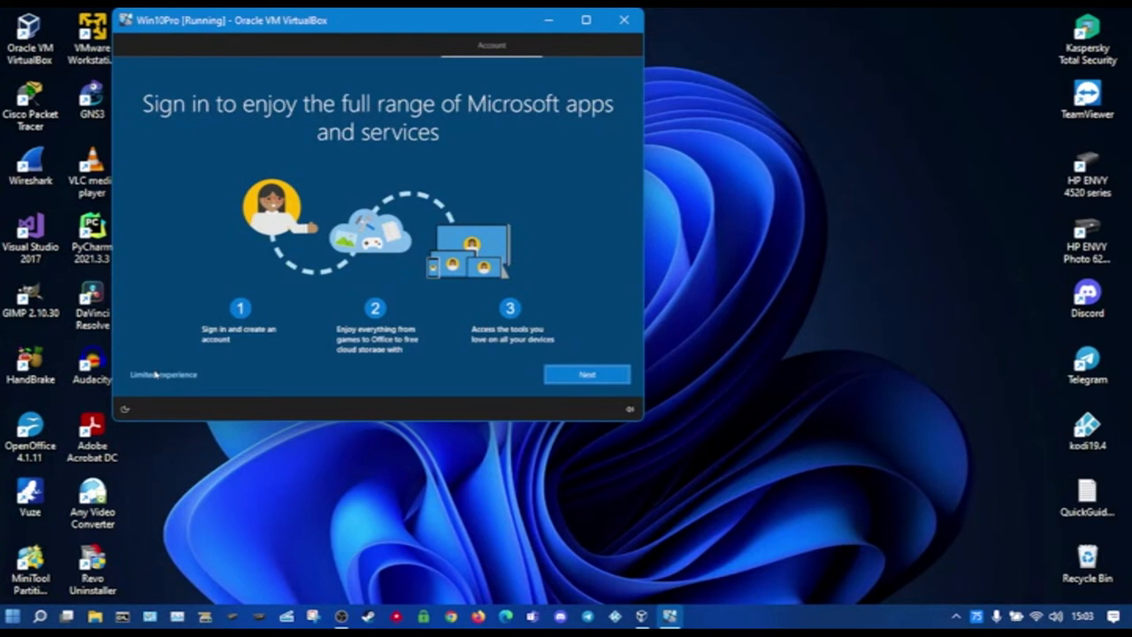
pyautogui.click(153, 376)
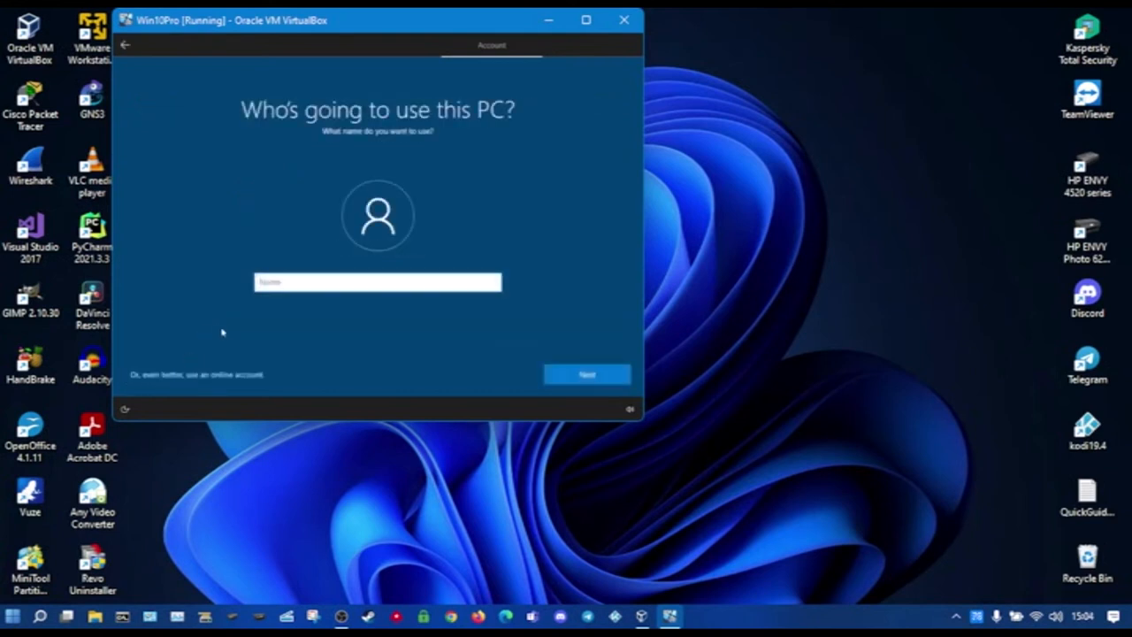
# Enter the local account's user name and continue with the password left blank
pyautogui.click(260, 282)
pyautogui.write('adri')
pyautogui.write('in')
pyautogui.write('ad')
pyautogui.click(565, 375)
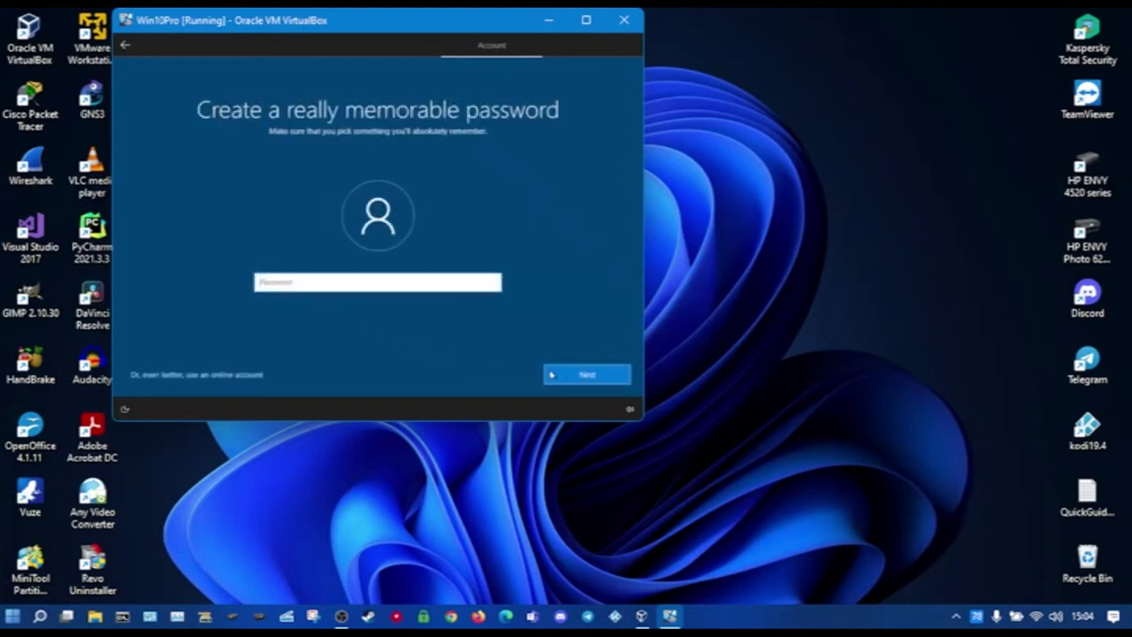
pyautogui.click(563, 375)
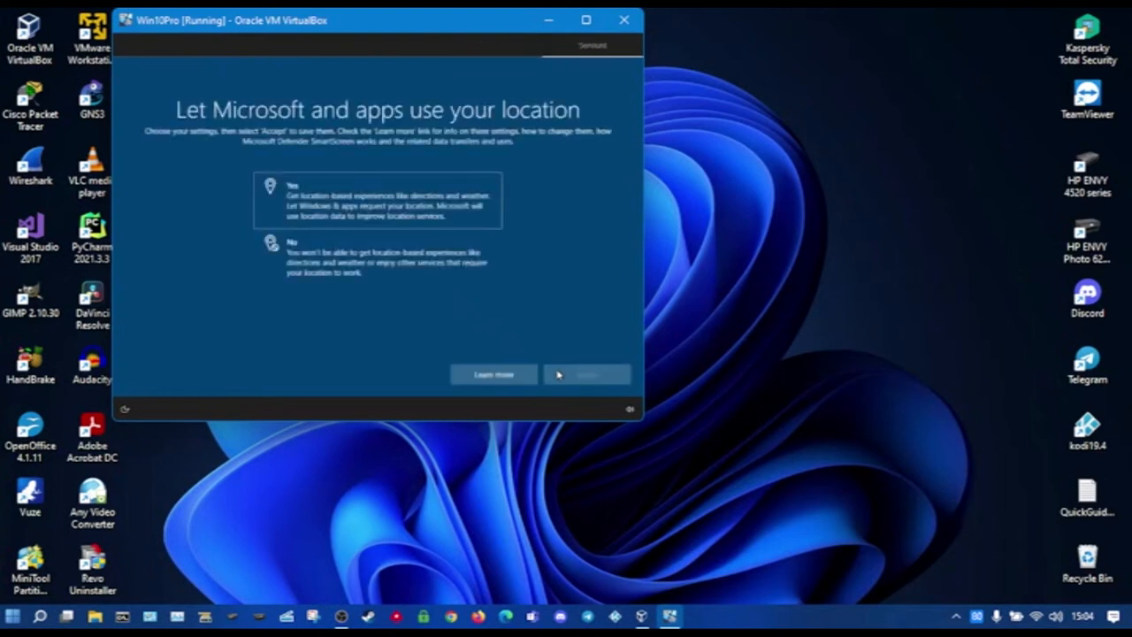
# Decline location access and Find my device, and accept sending only Required diagnostic data
pyautogui.click(468, 263)
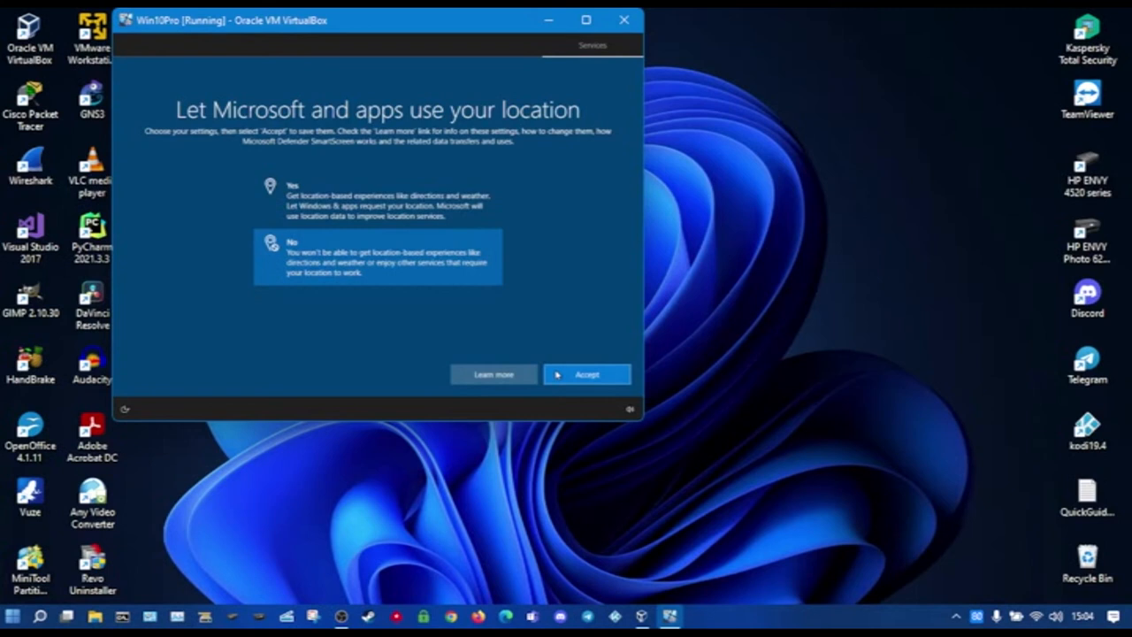
pyautogui.click(557, 375)
pyautogui.click(417, 266)
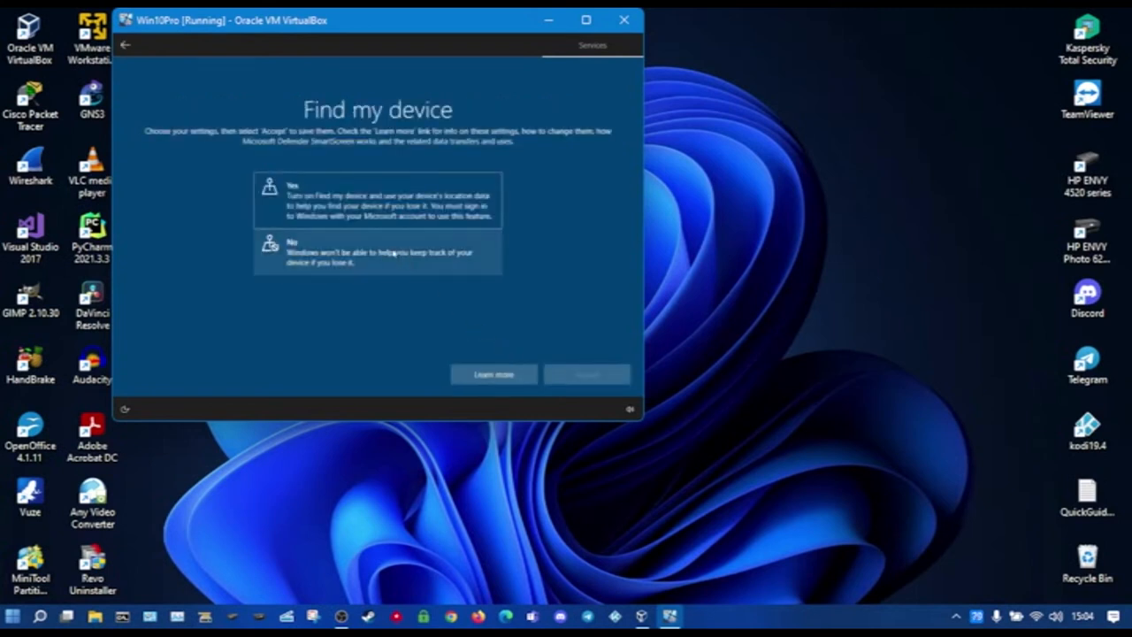
pyautogui.click(549, 374)
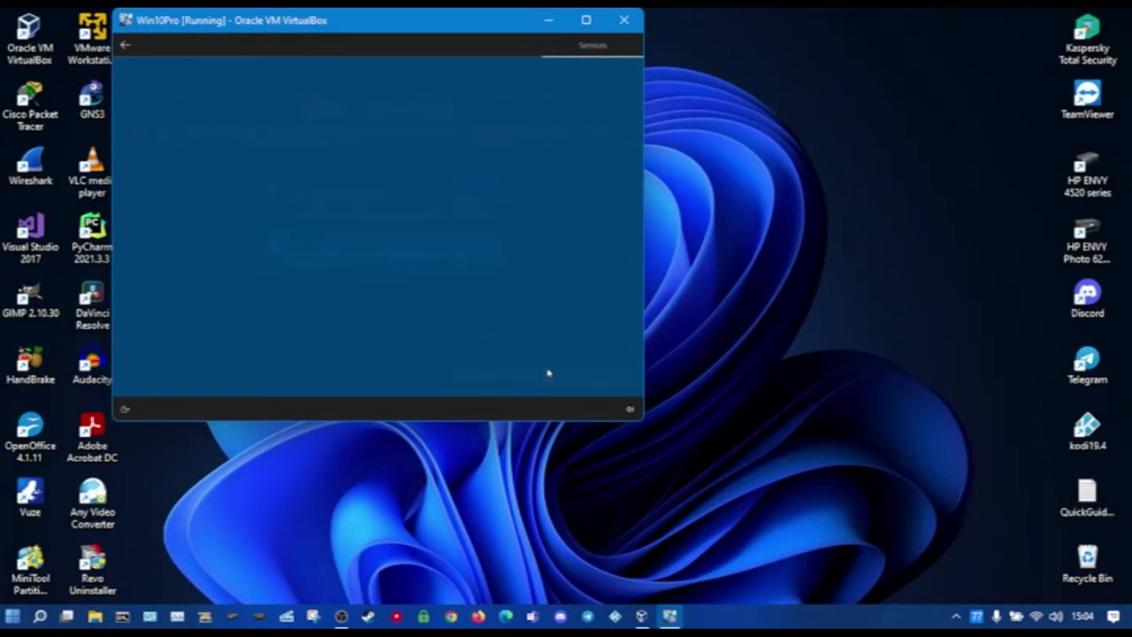
pyautogui.click(350, 310)
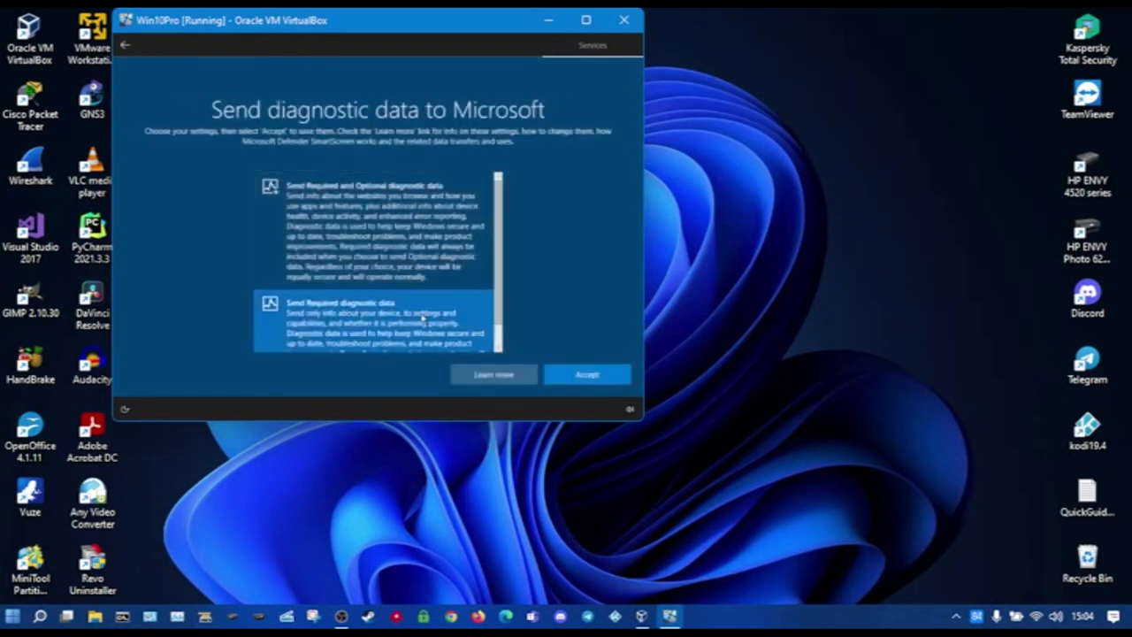
pyautogui.click(557, 371)
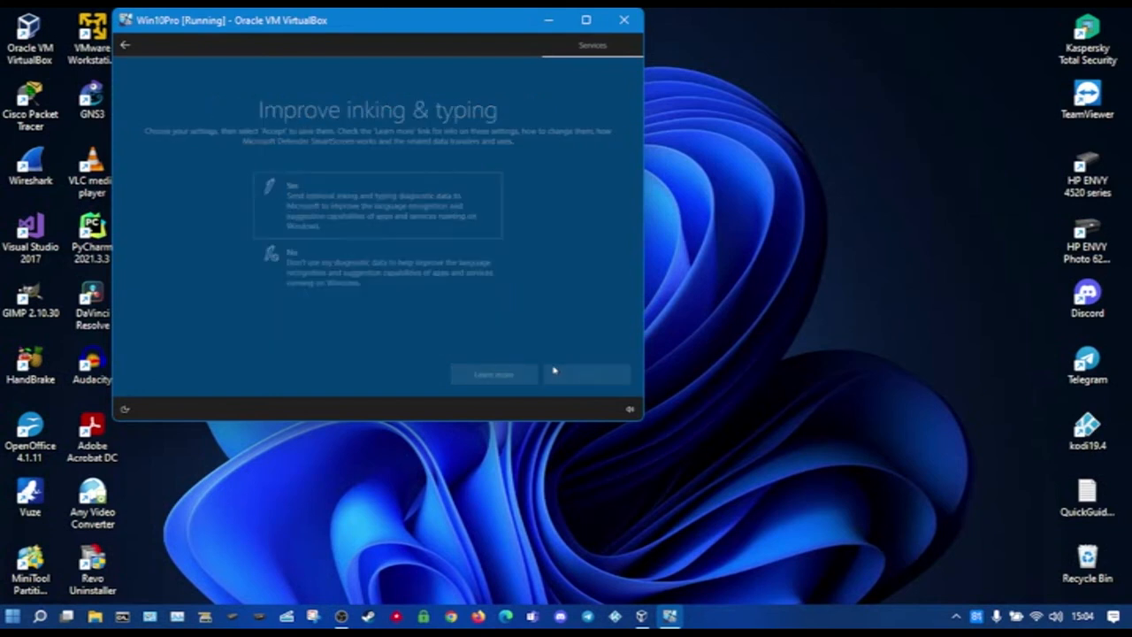
# Decline the inking and typing improvement, tailored experiences and advertising ID privacy options
pyautogui.click(426, 281)
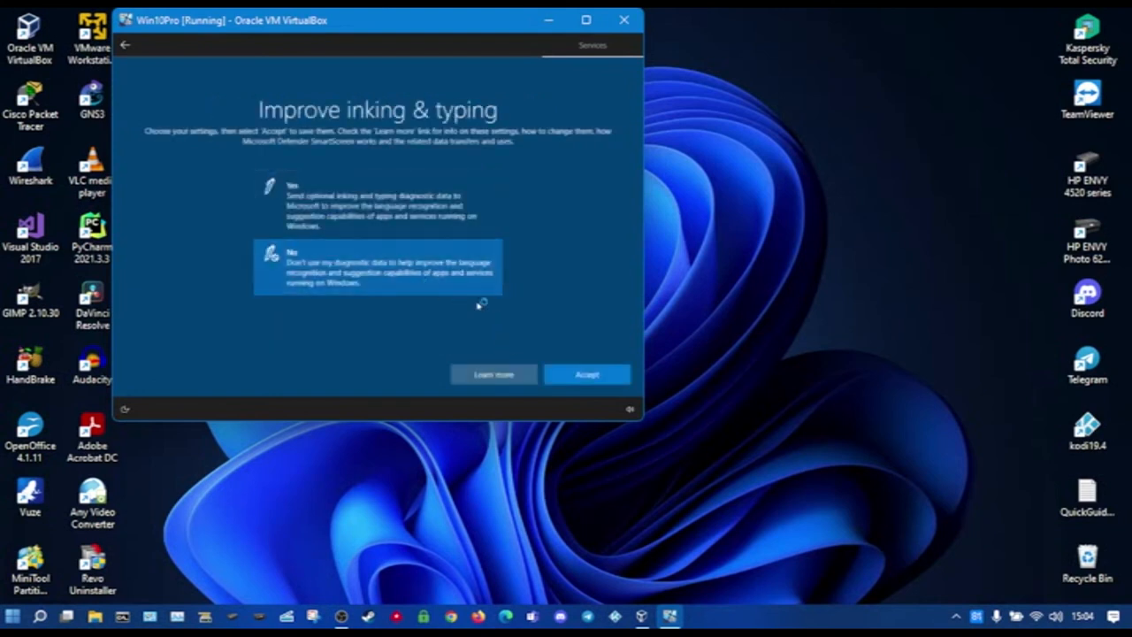
pyautogui.click(553, 366)
pyautogui.click(394, 264)
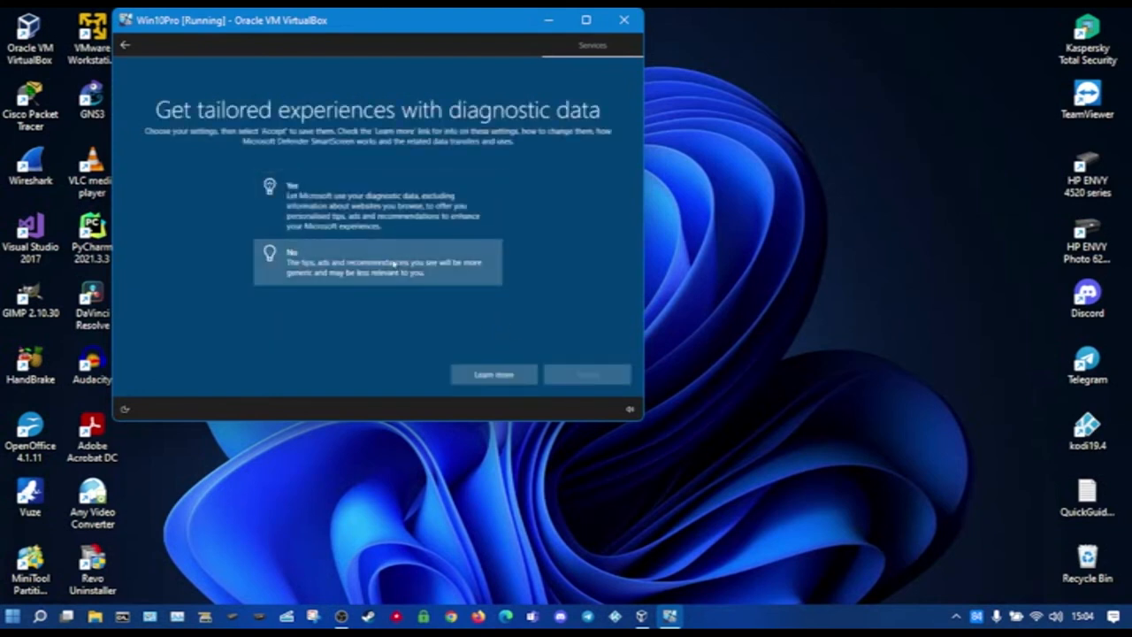
pyautogui.click(556, 371)
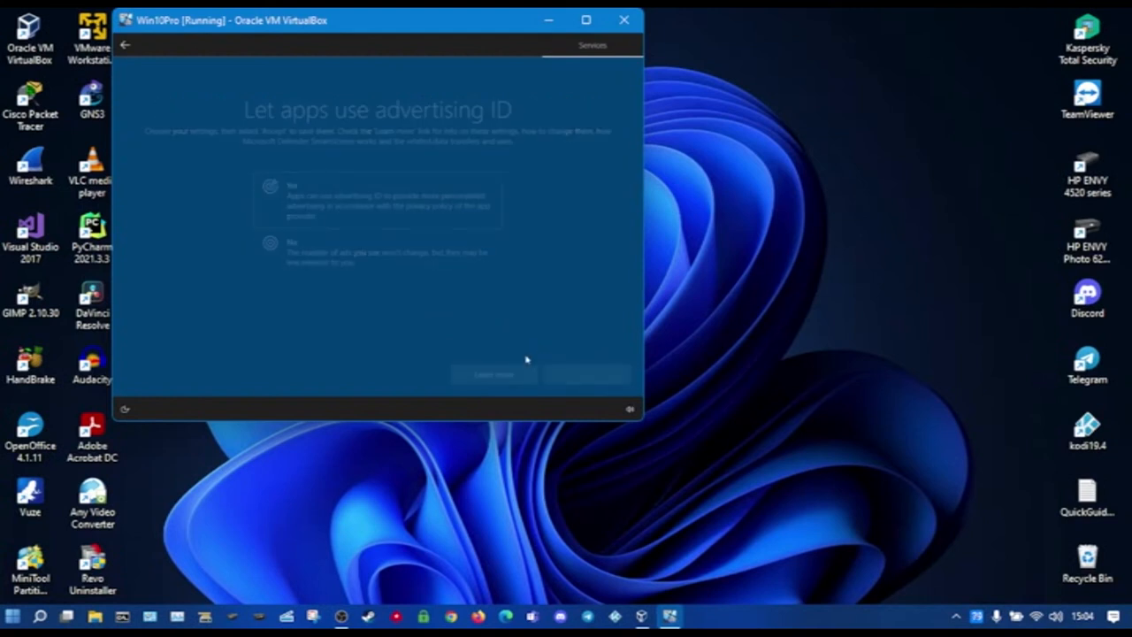
pyautogui.click(377, 252)
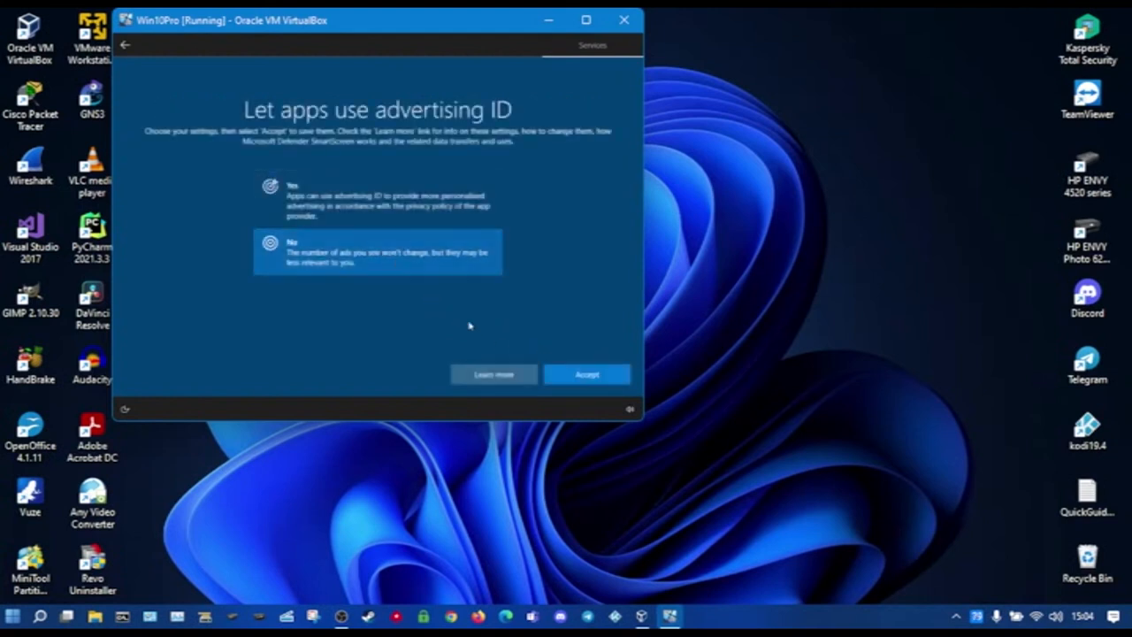
pyautogui.click(557, 373)
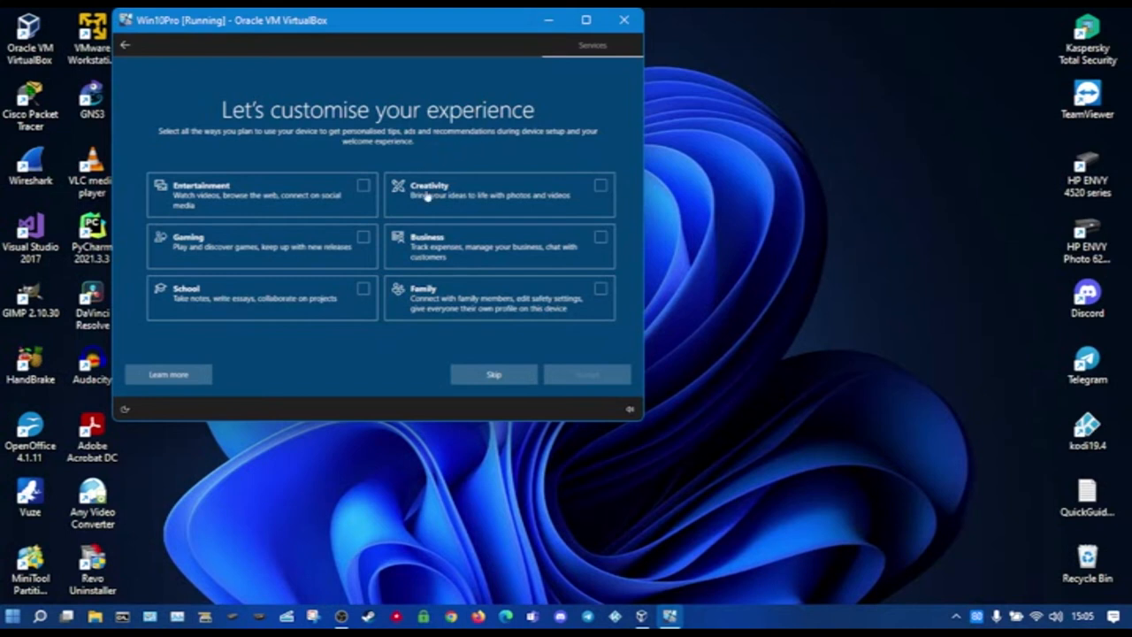
# Skip customising the experience and decline Cortana with Not now
pyautogui.click(501, 370)
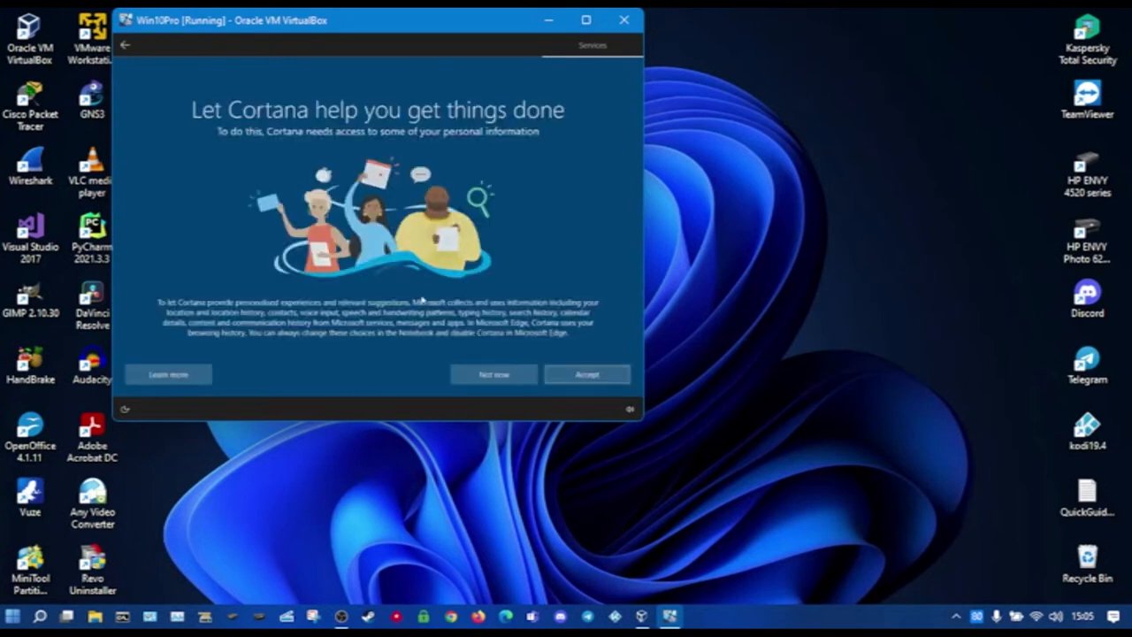
pyautogui.click(494, 374)
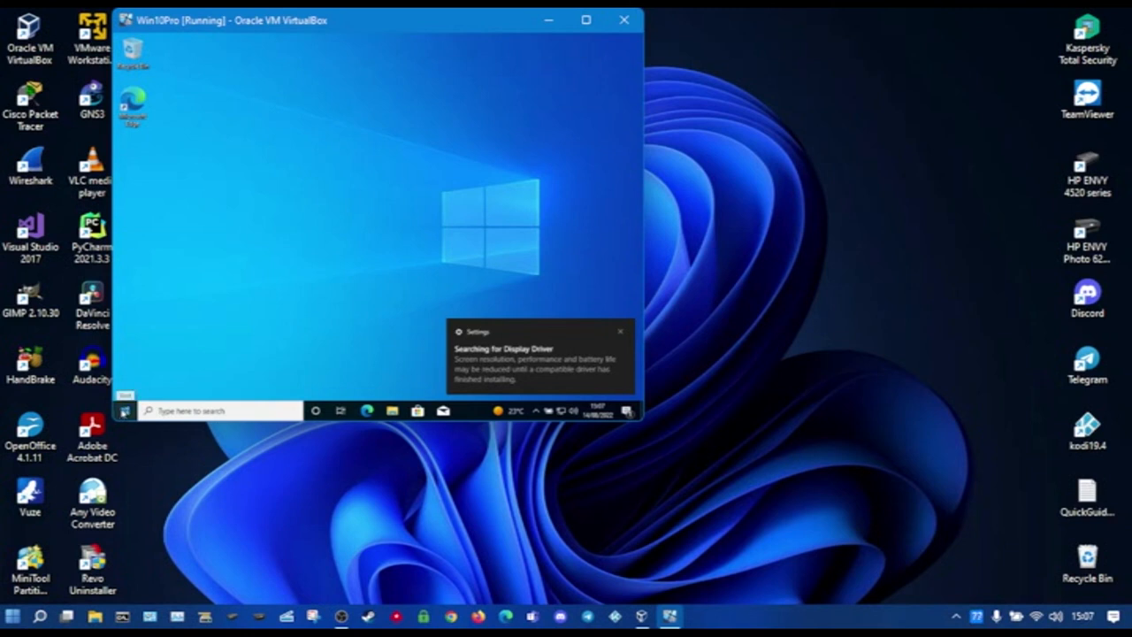
# Examine the guest's device and Windows specifications on the About page of its system settings
pyautogui.rightClick(125, 410)
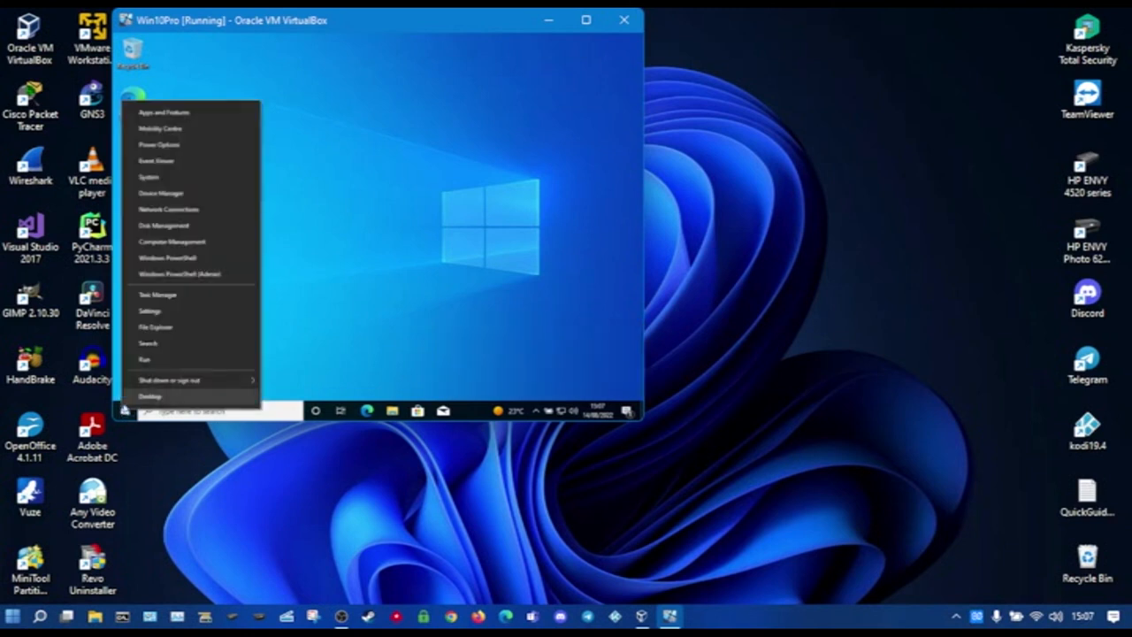
pyautogui.click(153, 313)
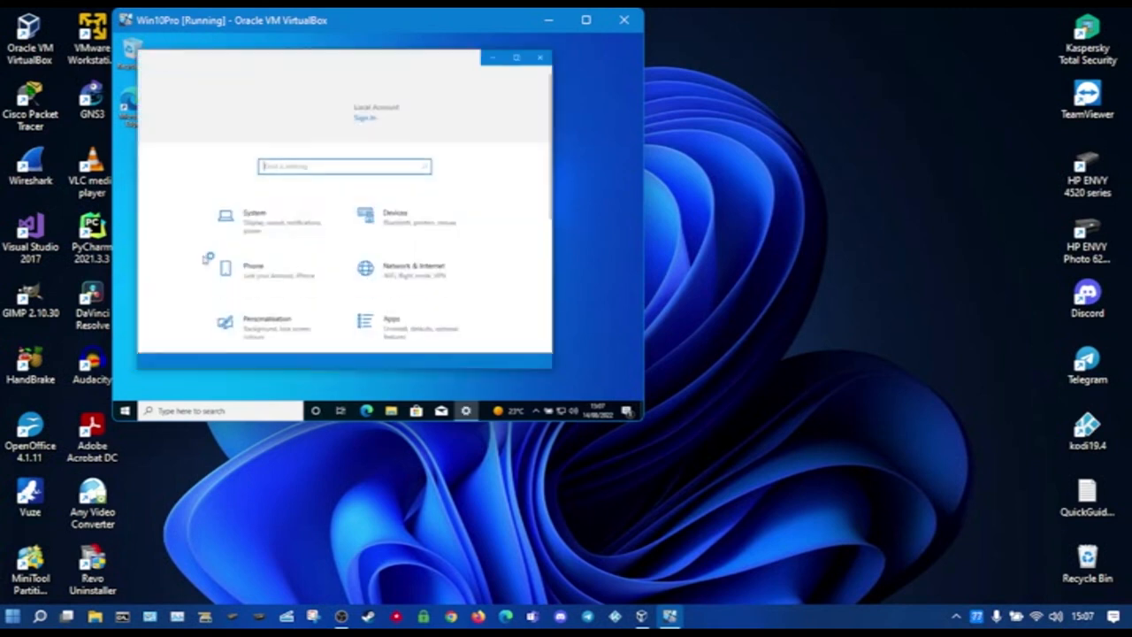
pyautogui.click(254, 226)
pyautogui.scroll(-5, 225, 309)
pyautogui.click(174, 313)
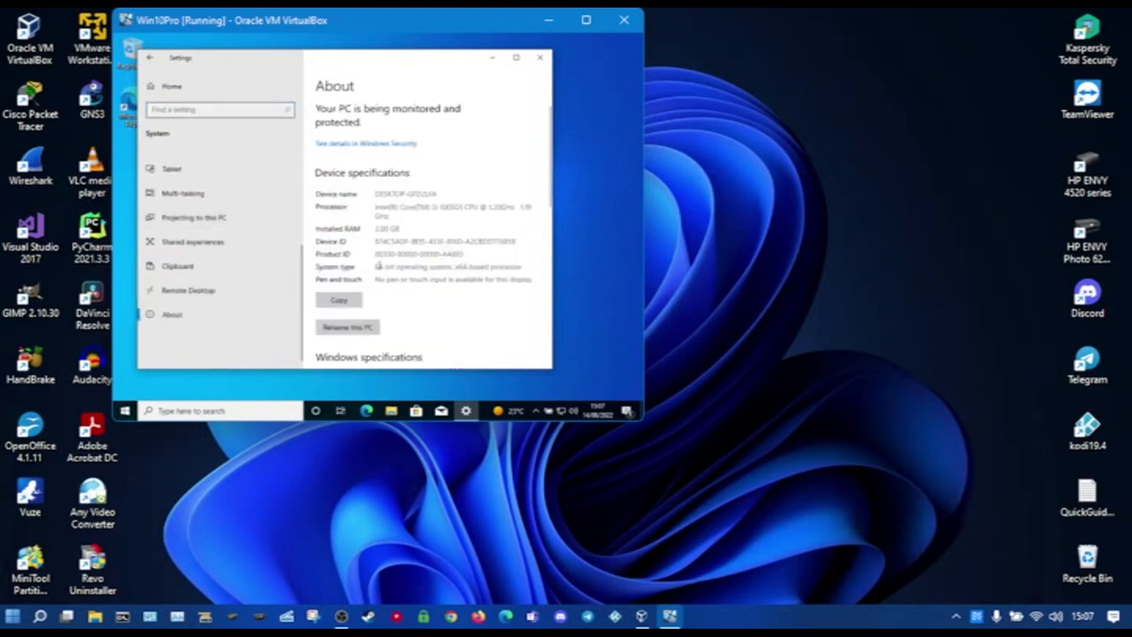
pyautogui.scroll(-5, 379, 263)
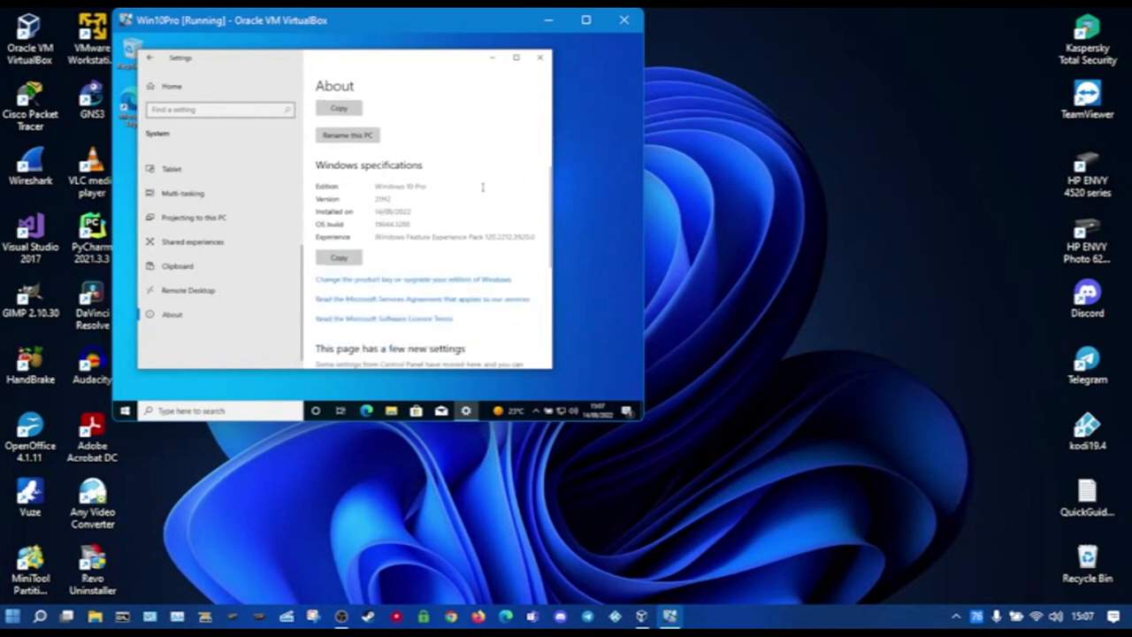
# Check the guest's Windows activation status and product key entry, cancelling without a key, and close Settings
pyautogui.click(413, 283)
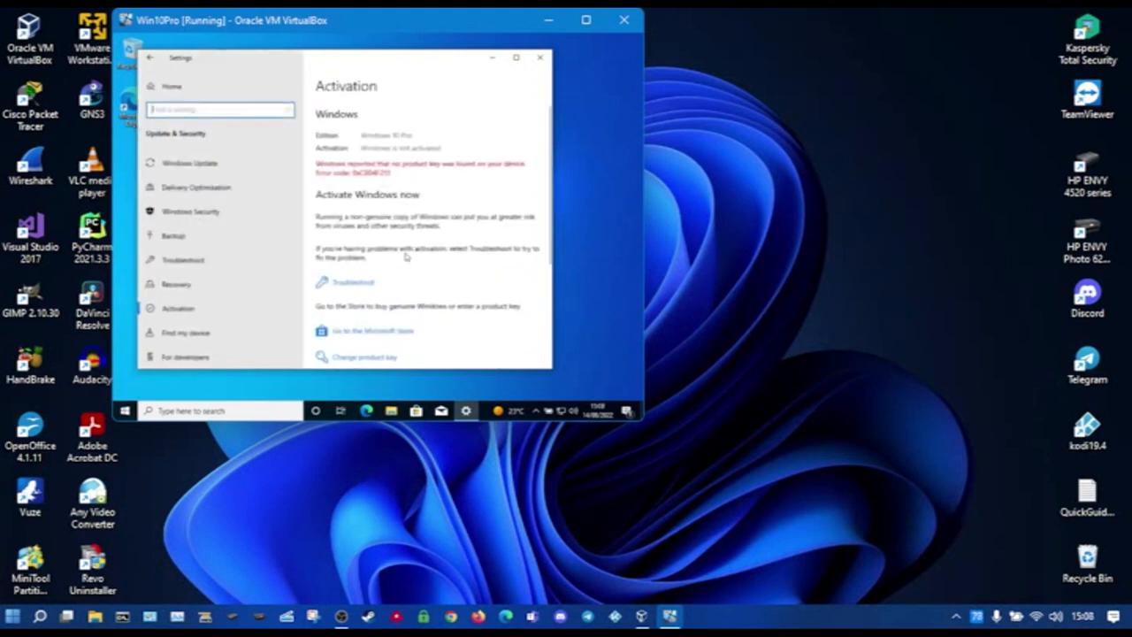
pyautogui.click(369, 356)
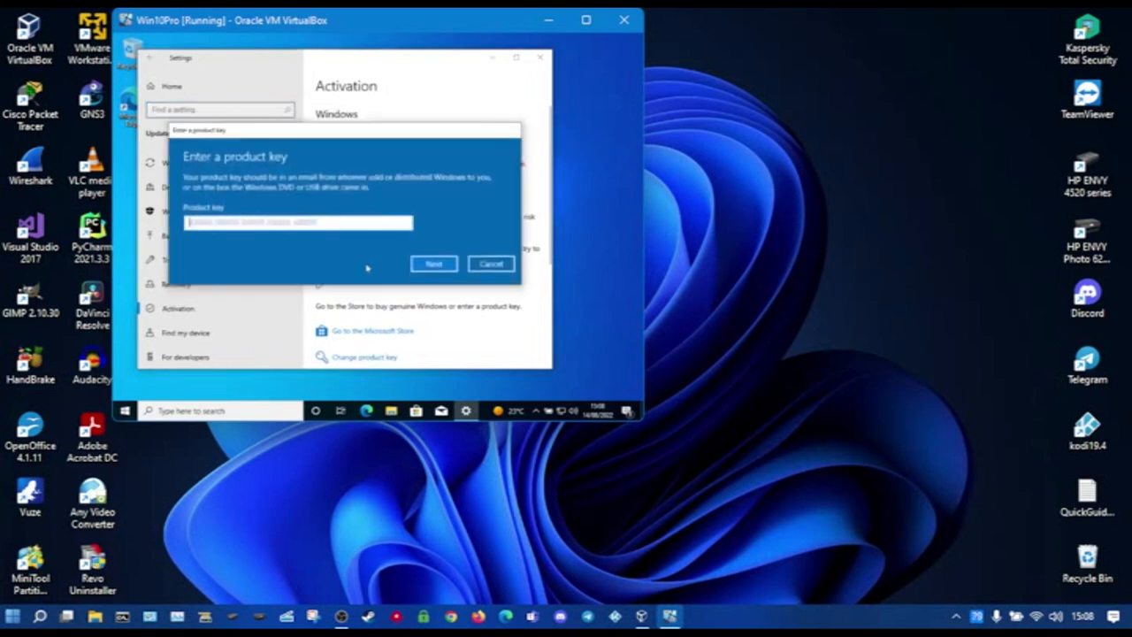
pyautogui.click(486, 264)
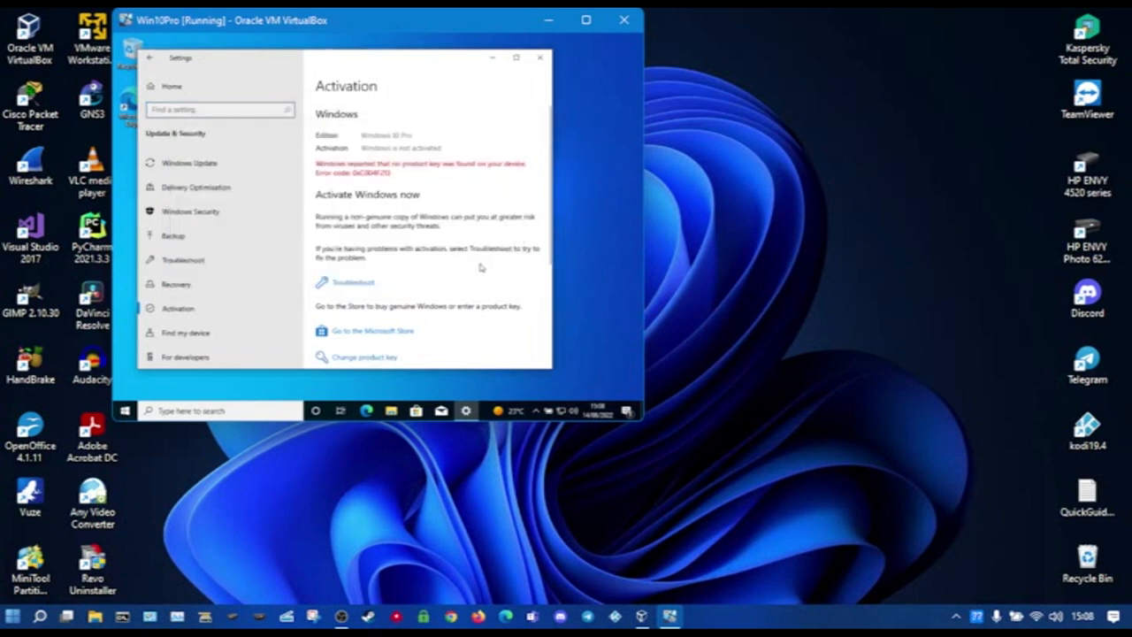
pyautogui.click(540, 56)
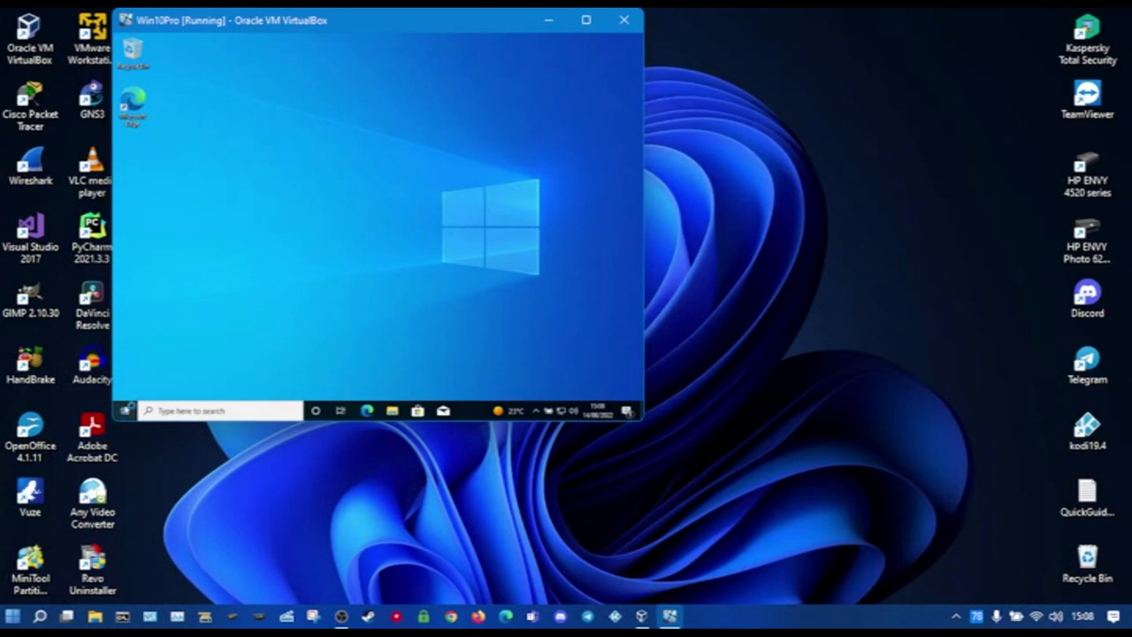
# Shut down Windows inside the Win10Pro virtual machine
pyautogui.click(129, 405)
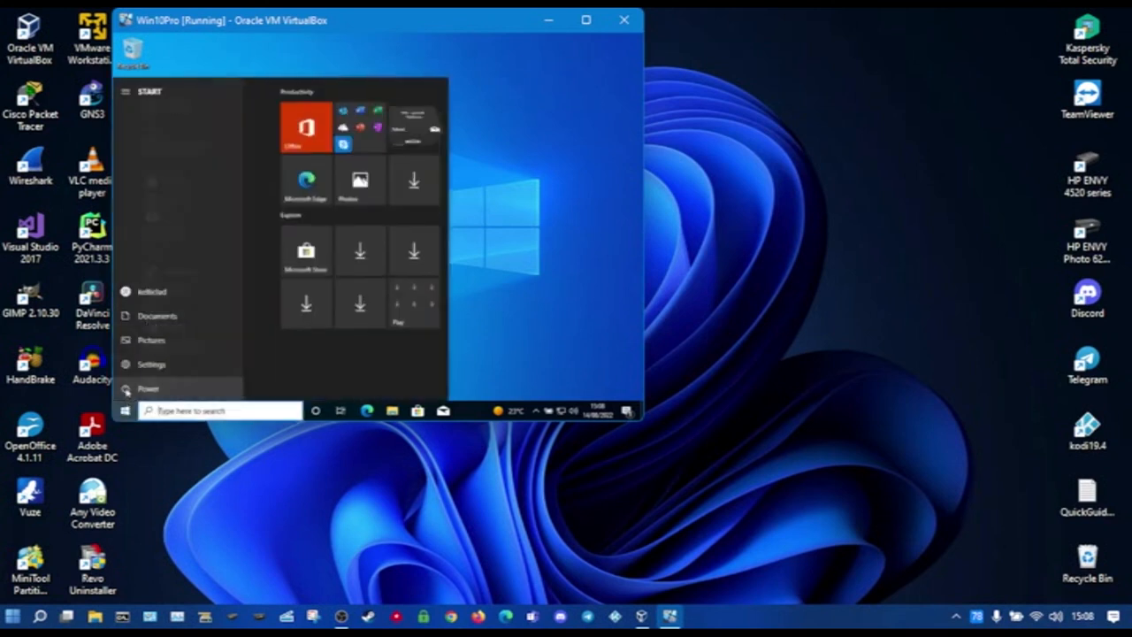
pyautogui.click(127, 389)
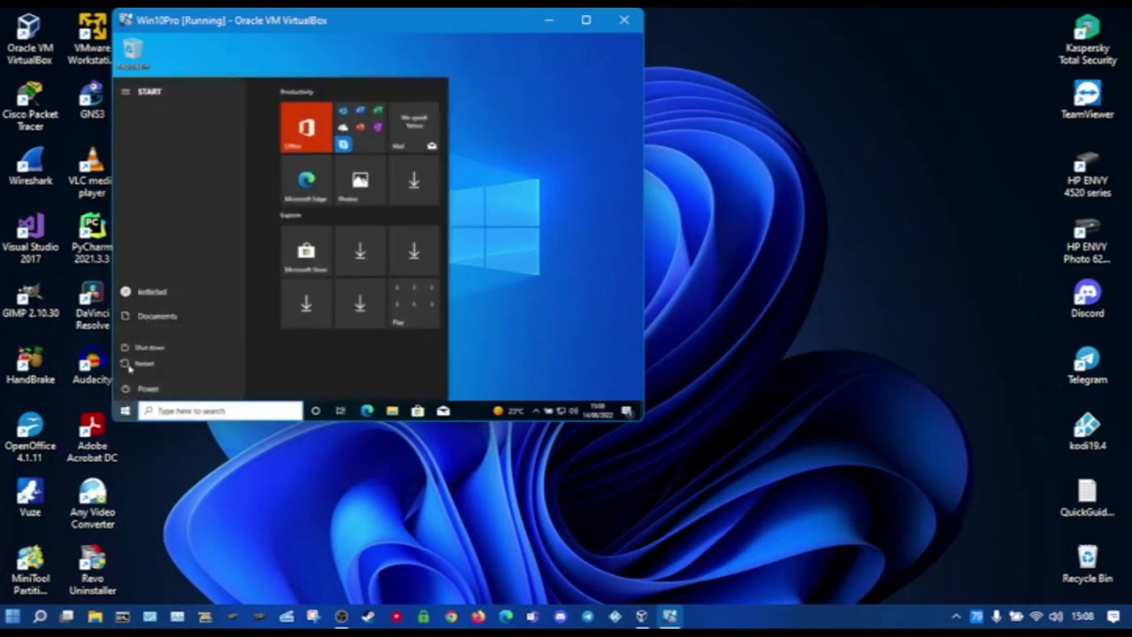
pyautogui.click(132, 350)
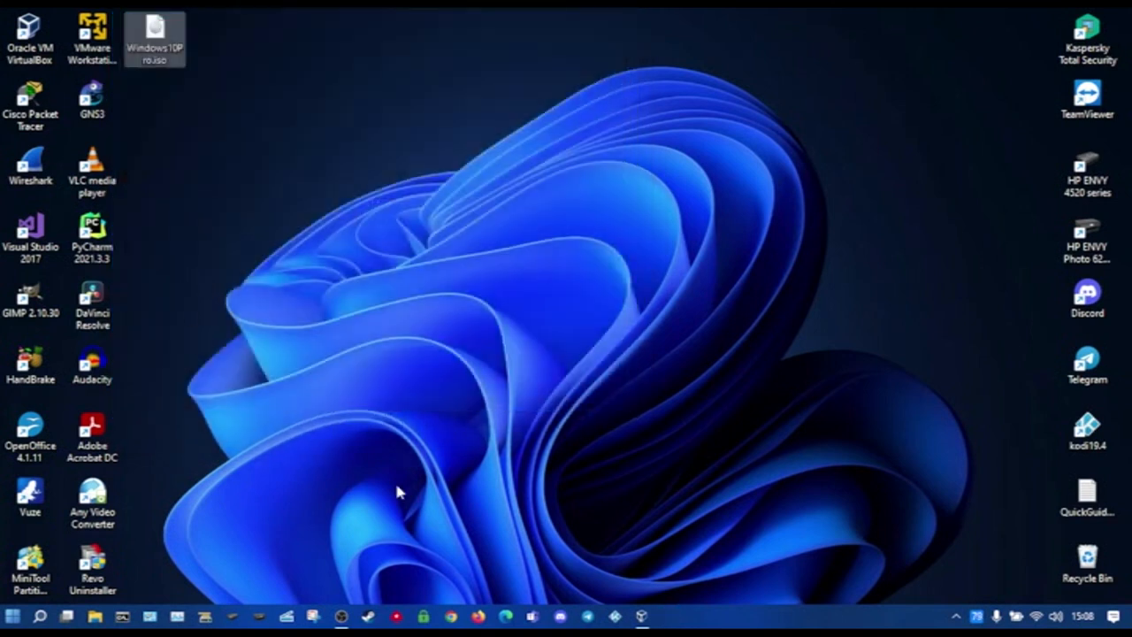
# Switch to the VirtualBox Manager and set the Win10Pro machine's processor count to 2 in its system settings
pyautogui.click(639, 614)
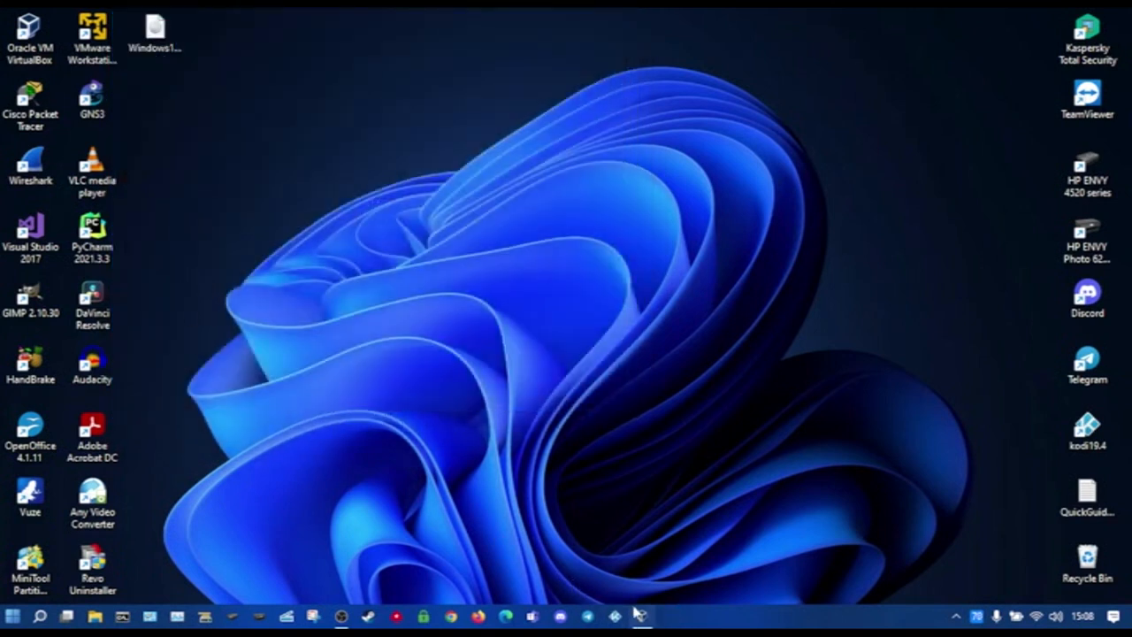
pyautogui.rightClick(98, 128)
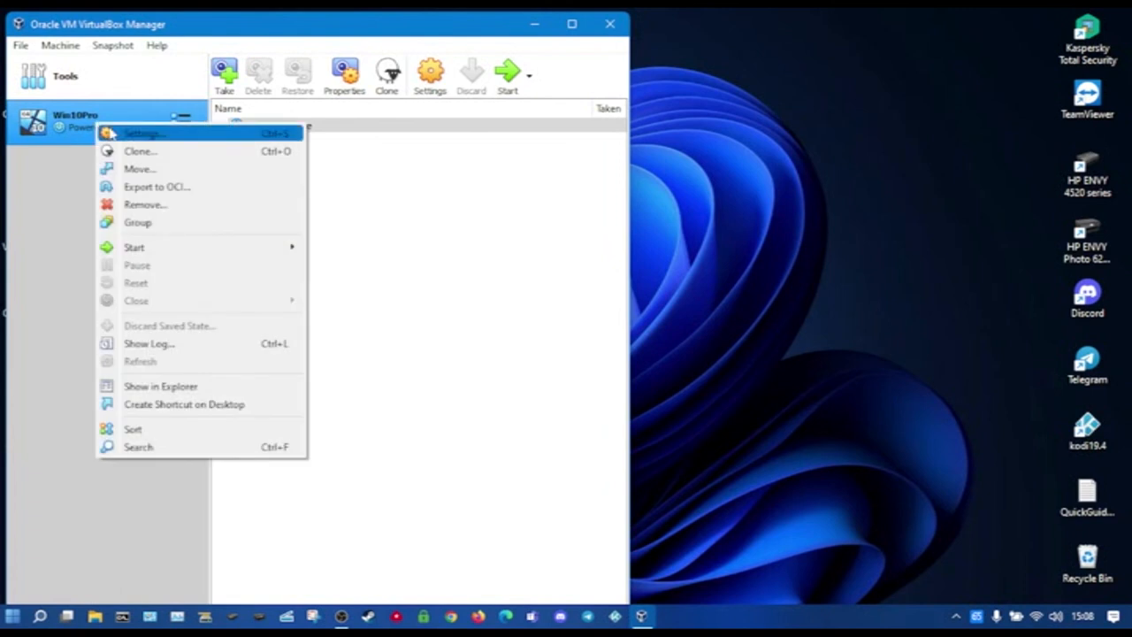
pyautogui.click(125, 134)
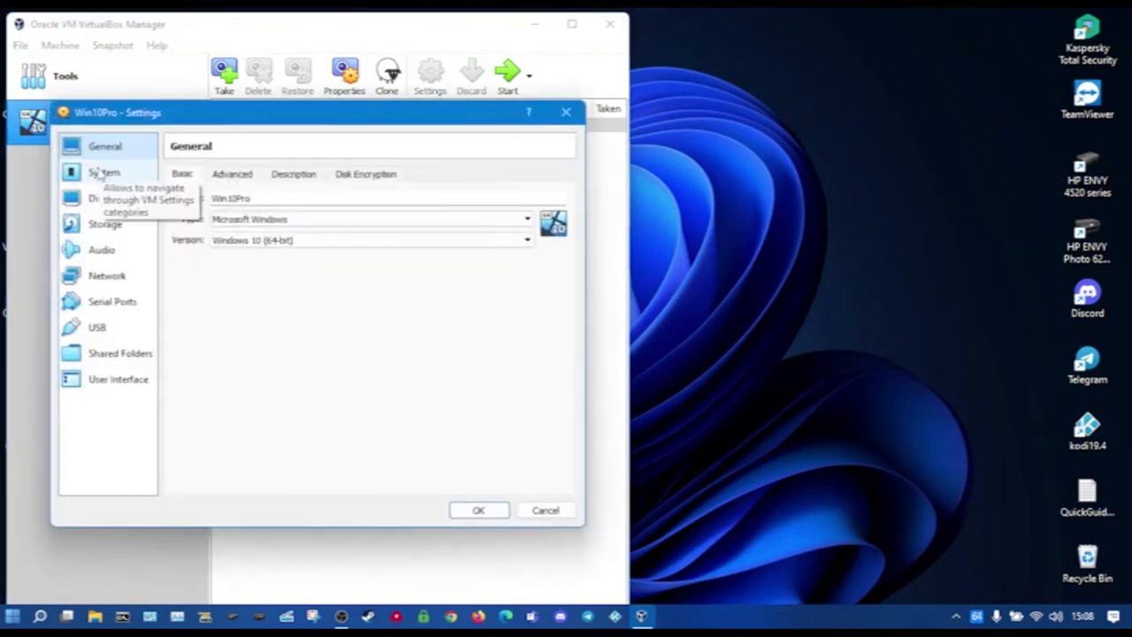
pyautogui.click(99, 172)
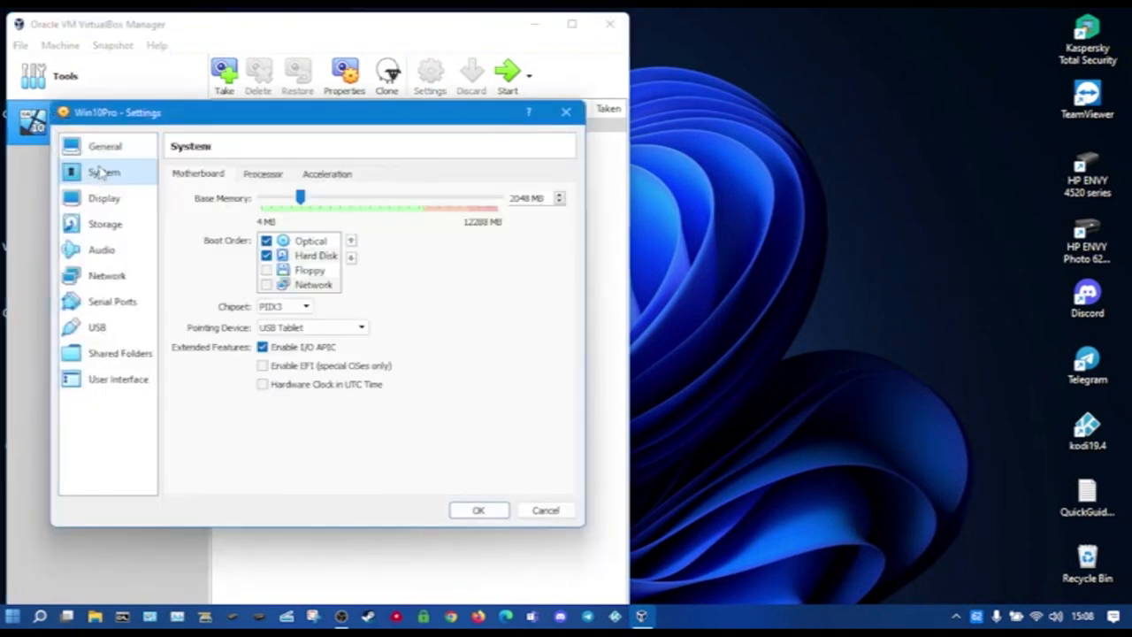
pyautogui.click(244, 175)
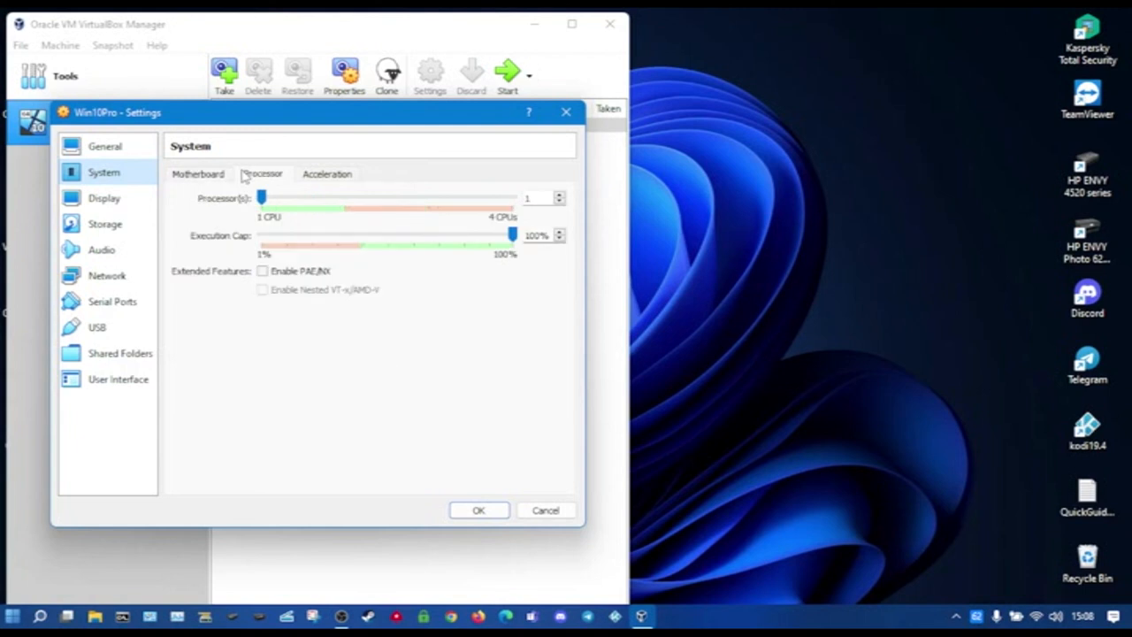
pyautogui.click(558, 195)
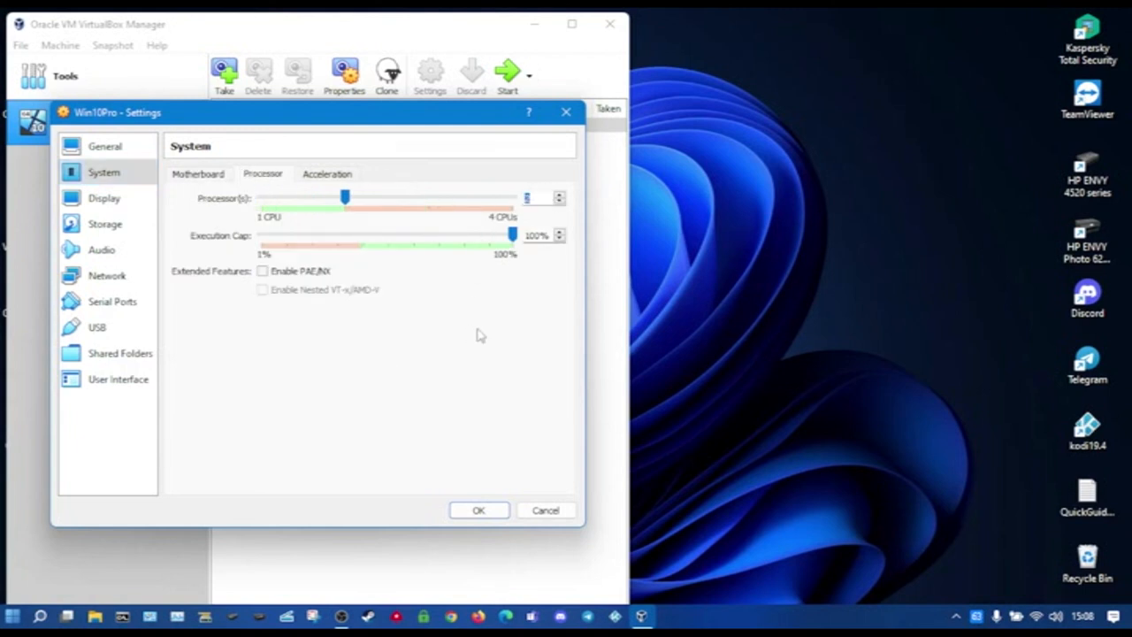
# Save the Win10Pro machine's processor settings
pyautogui.click(470, 510)
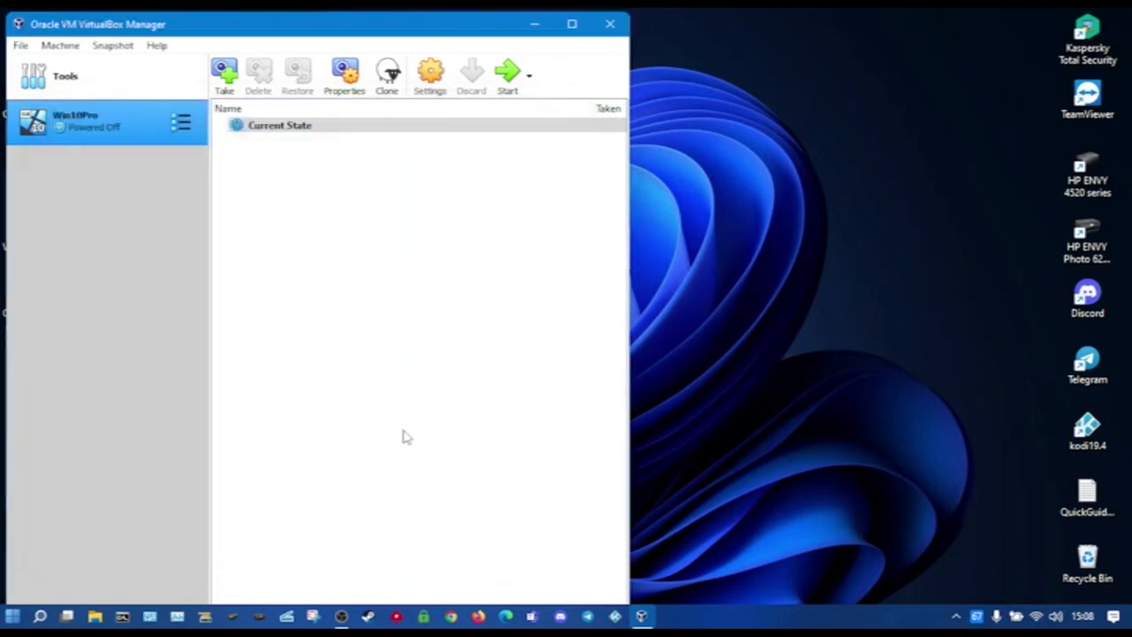
# Try to remove the optical drive holding Windows10Pro.iso from the Win10Pro machine's storage, closing its settings without saving
pyautogui.rightClick(122, 124)
pyautogui.click(145, 133)
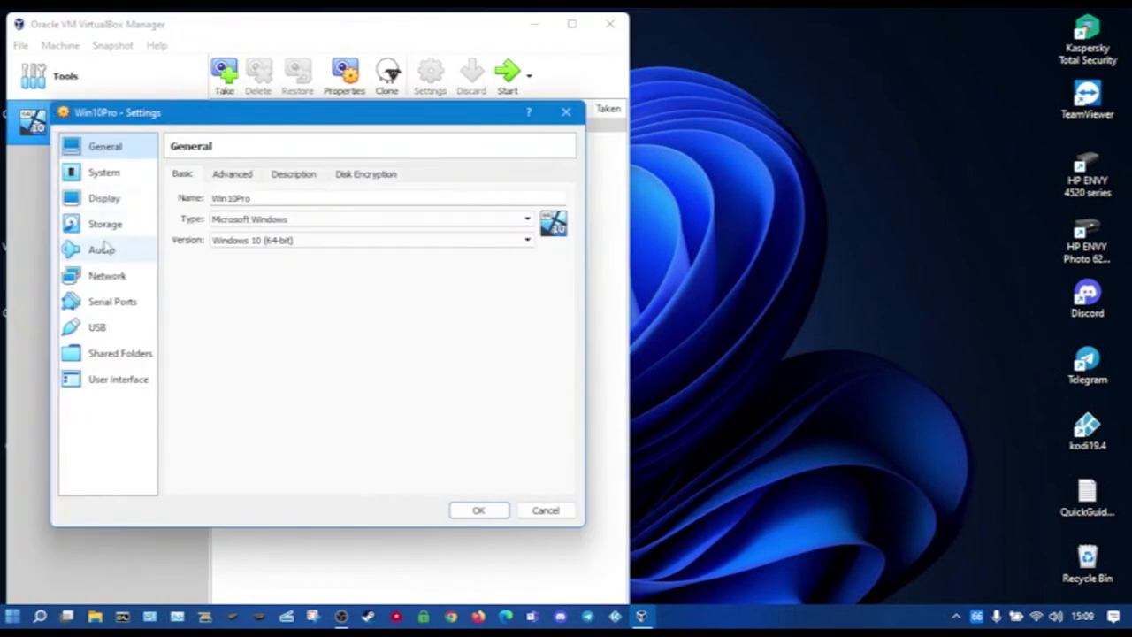
pyautogui.click(116, 231)
pyautogui.click(198, 233)
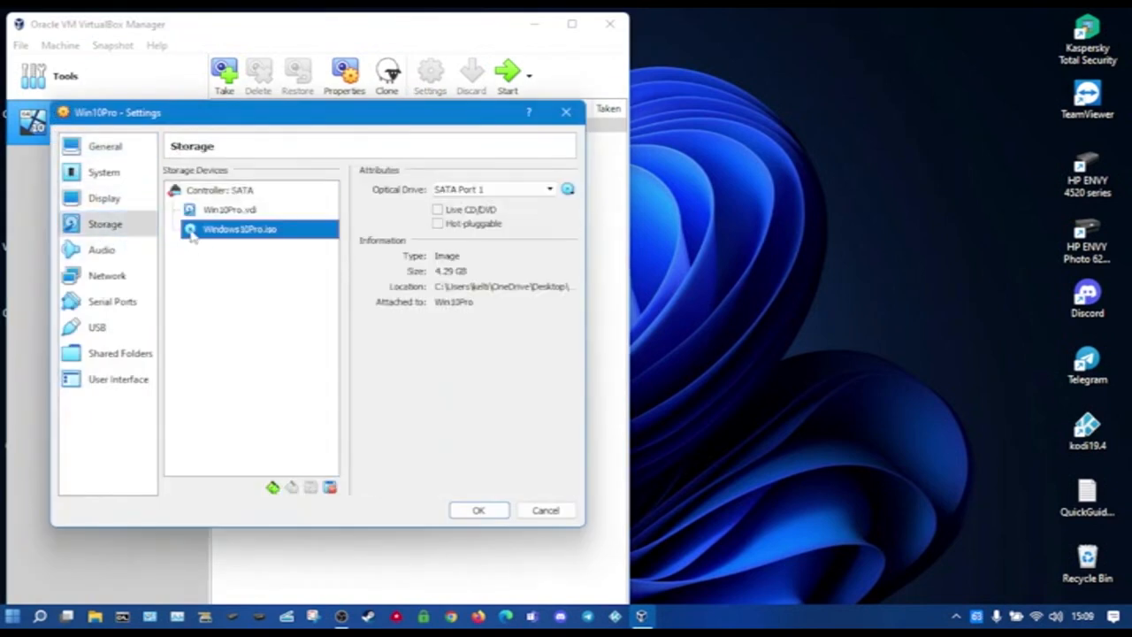
pyautogui.rightClick(249, 233)
pyautogui.click(276, 244)
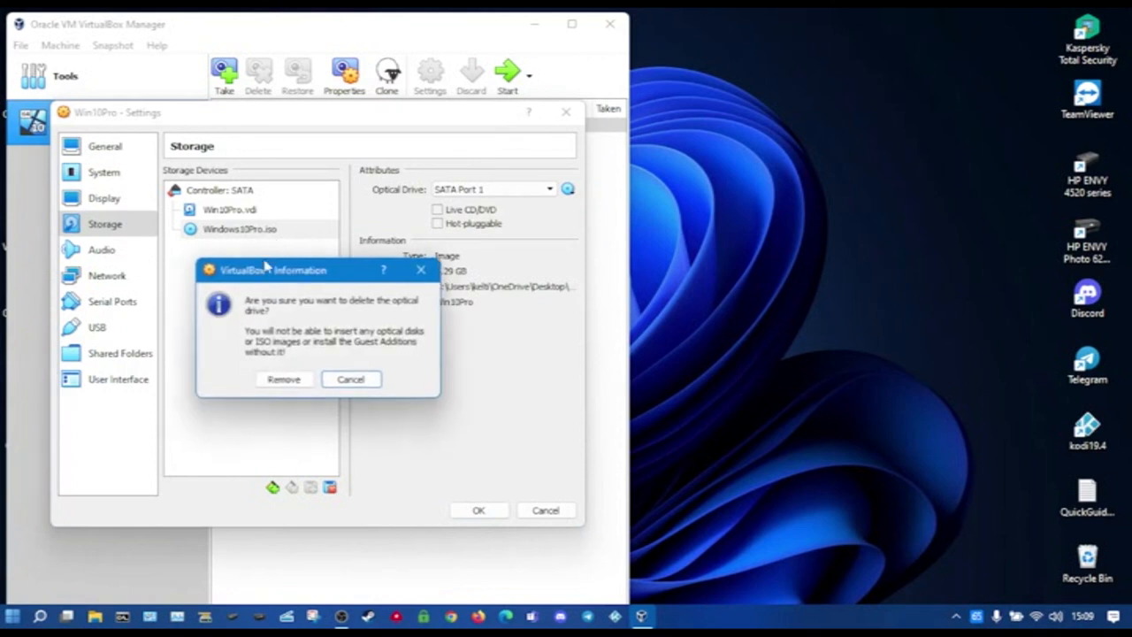
pyautogui.click(282, 378)
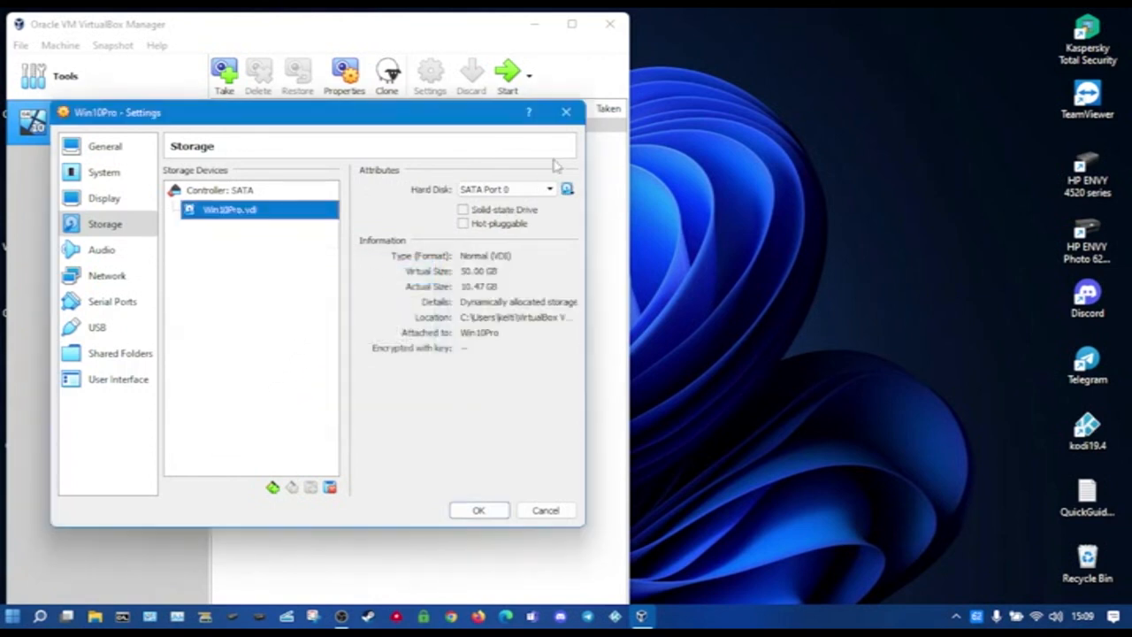
pyautogui.click(566, 111)
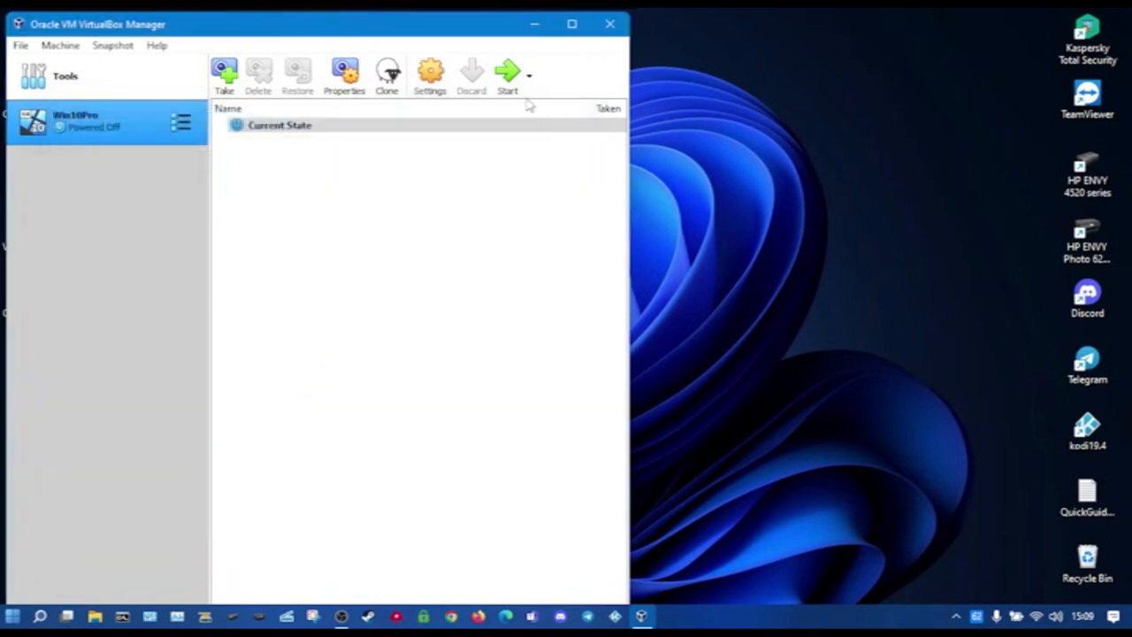
# Boot the Win10Pro virtual machine with the Manager minimized, dismissing the keyboard capture and mouse integration notices
pyautogui.click(536, 25)
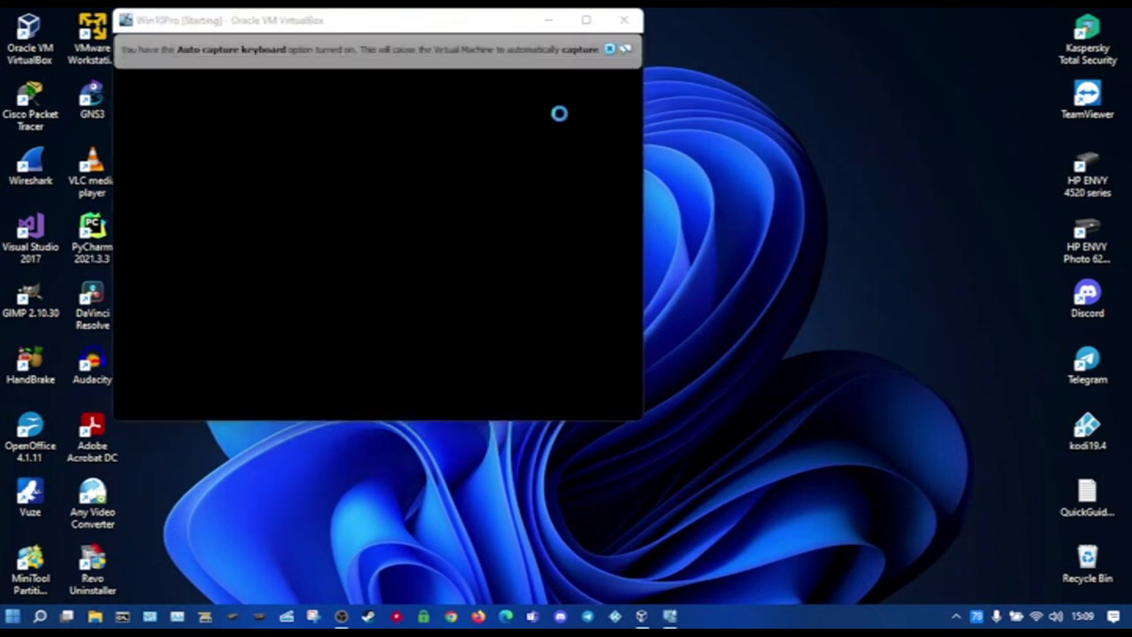
pyautogui.click(623, 49)
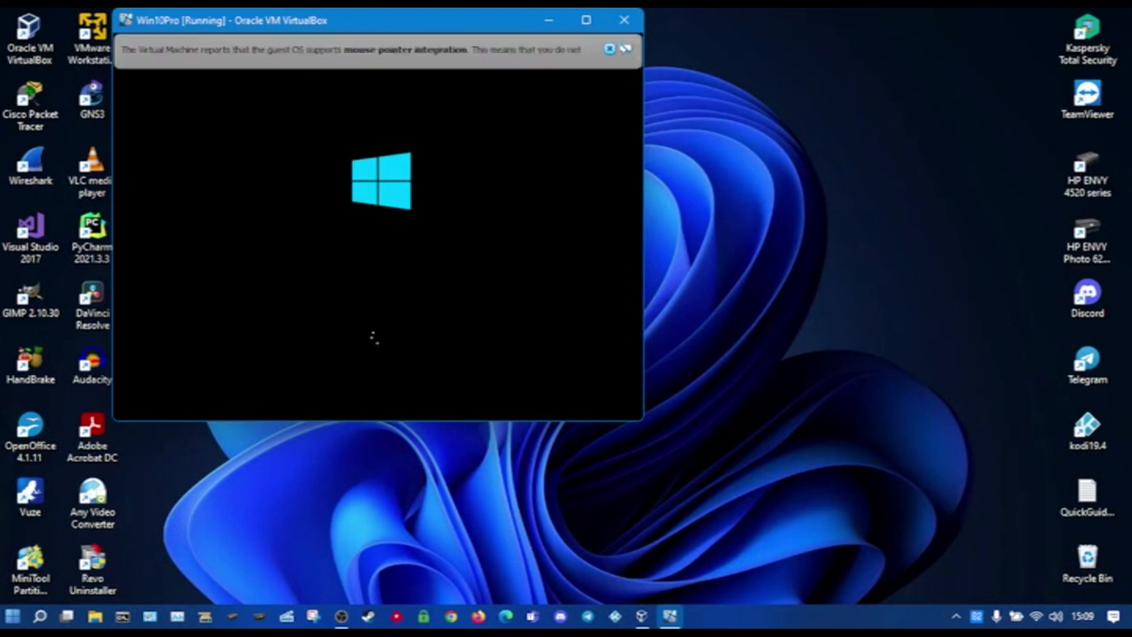
pyautogui.click(610, 51)
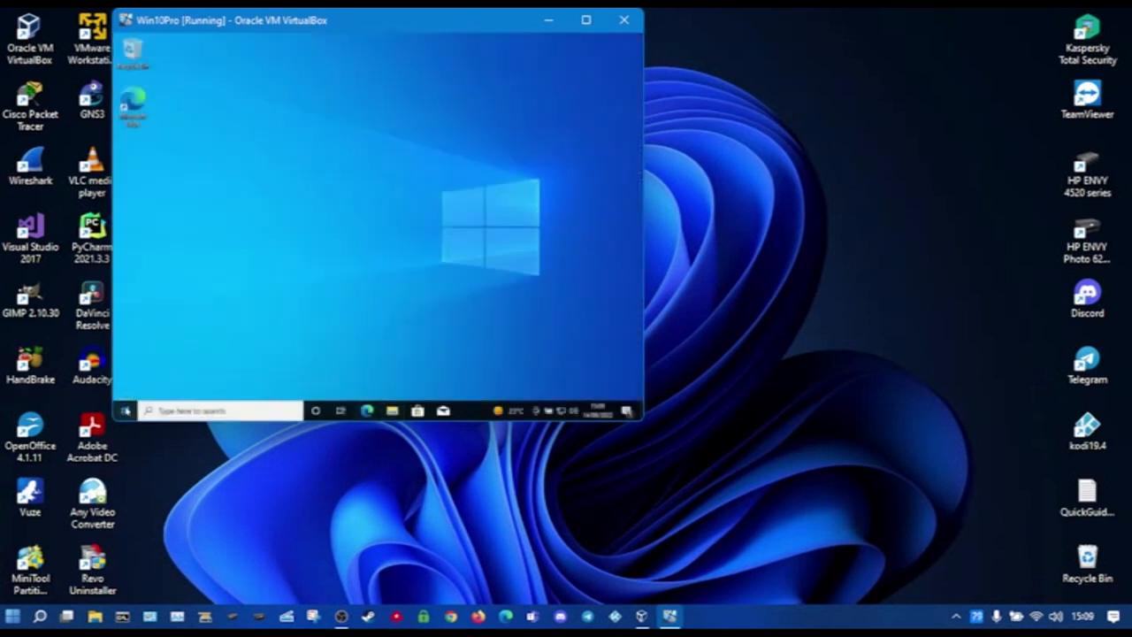
# Shut down Windows from inside the running Win10Pro virtual machine
pyautogui.click(125, 410)
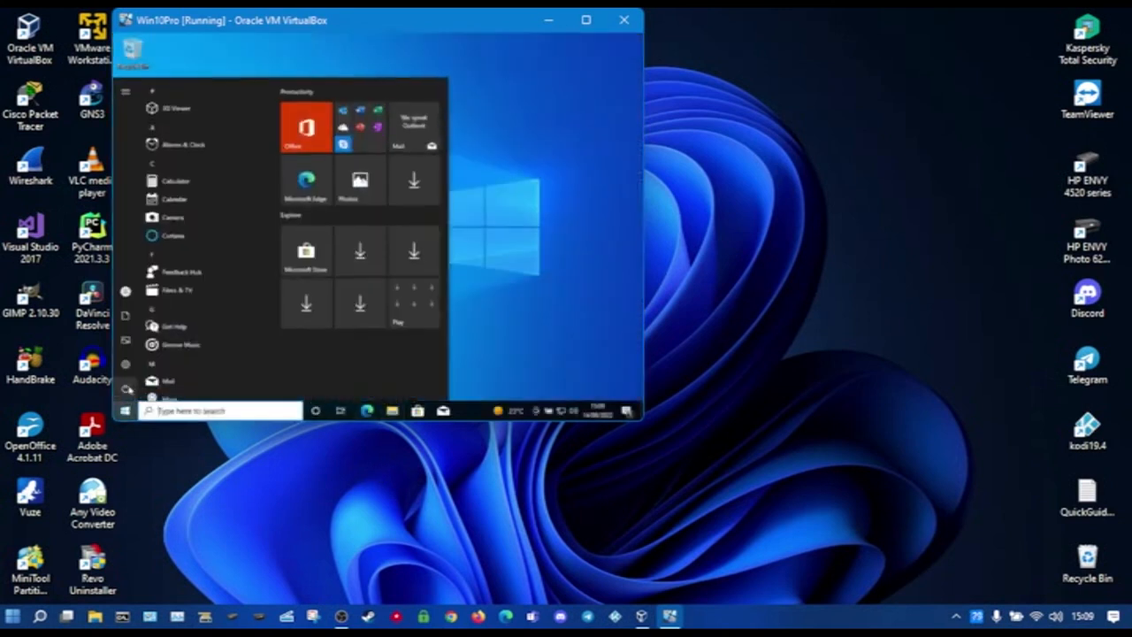
pyautogui.moveTo(126, 388)
pyautogui.click(148, 389)
pyautogui.click(159, 351)
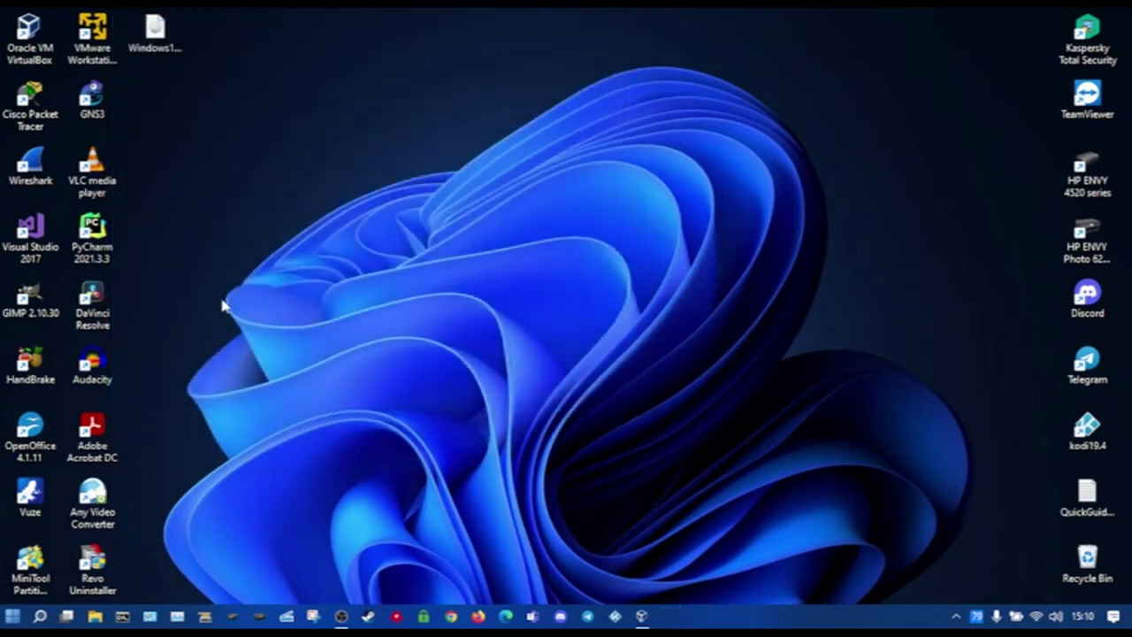
# Switch to the VirtualBox Manager, remove the optical drive holding Windows10Pro.iso from the Win10Pro machine's storage and save the settings
pyautogui.click(638, 615)
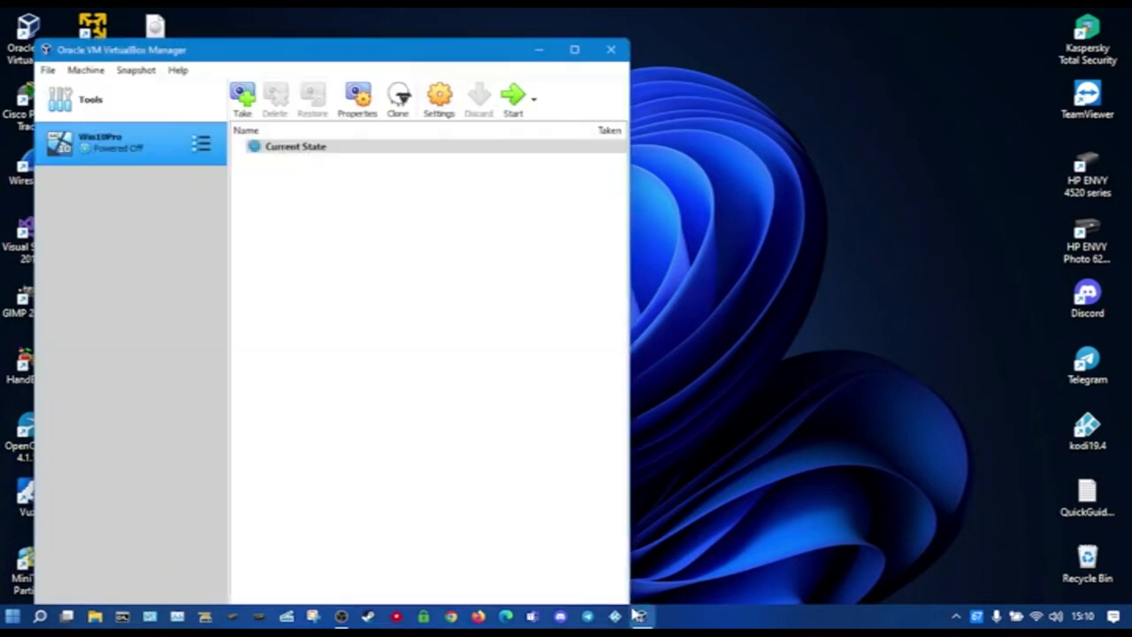
pyautogui.rightClick(91, 136)
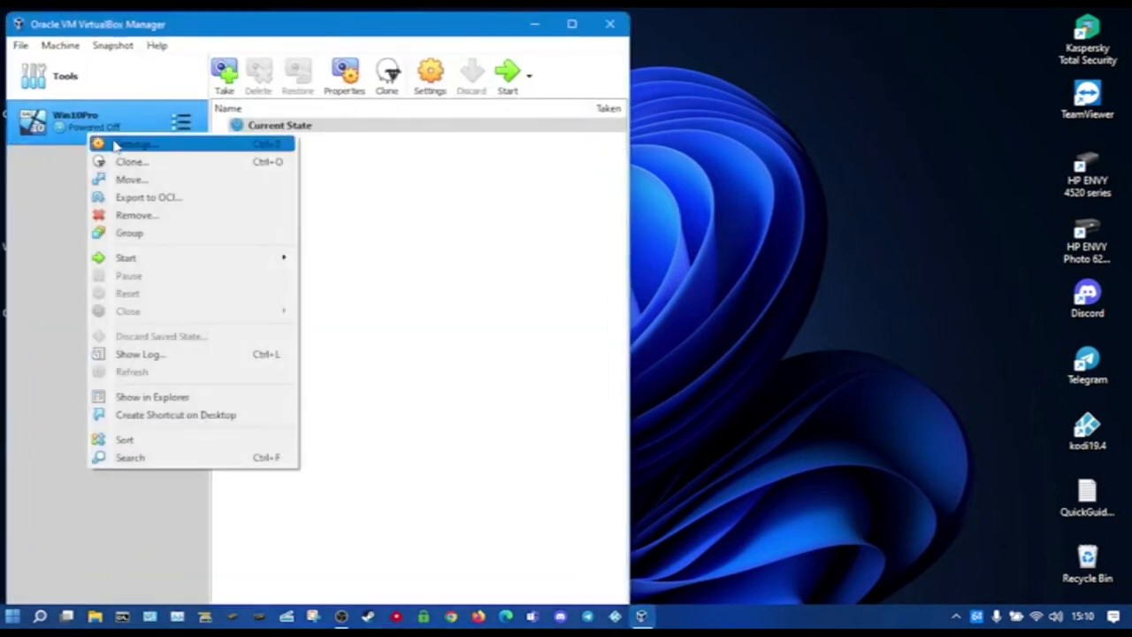
pyautogui.click(114, 144)
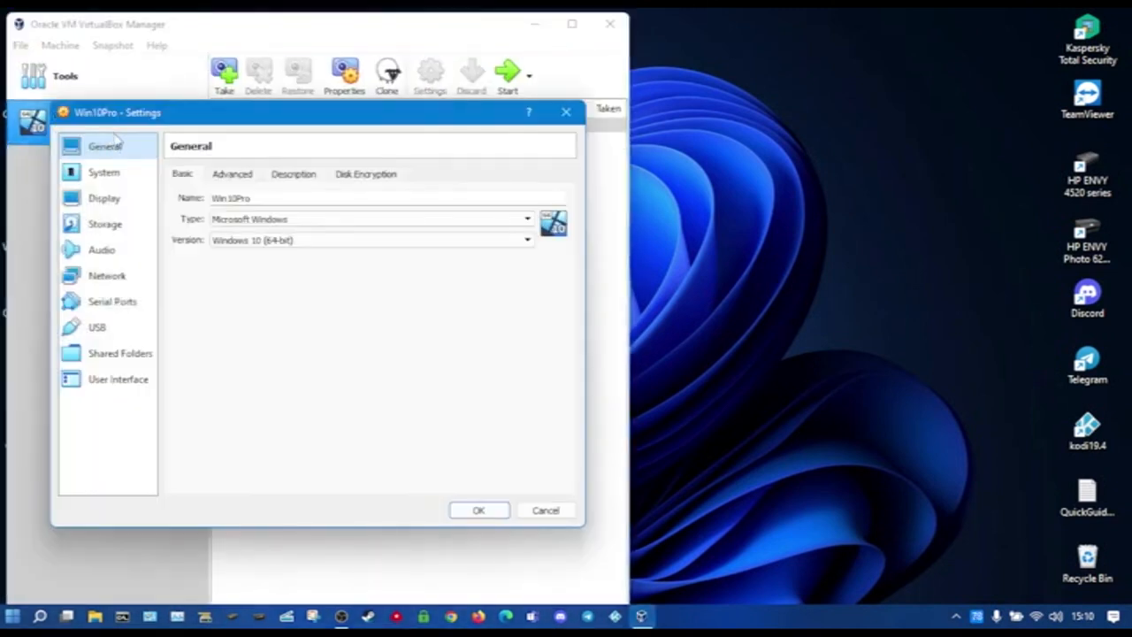
pyautogui.click(104, 223)
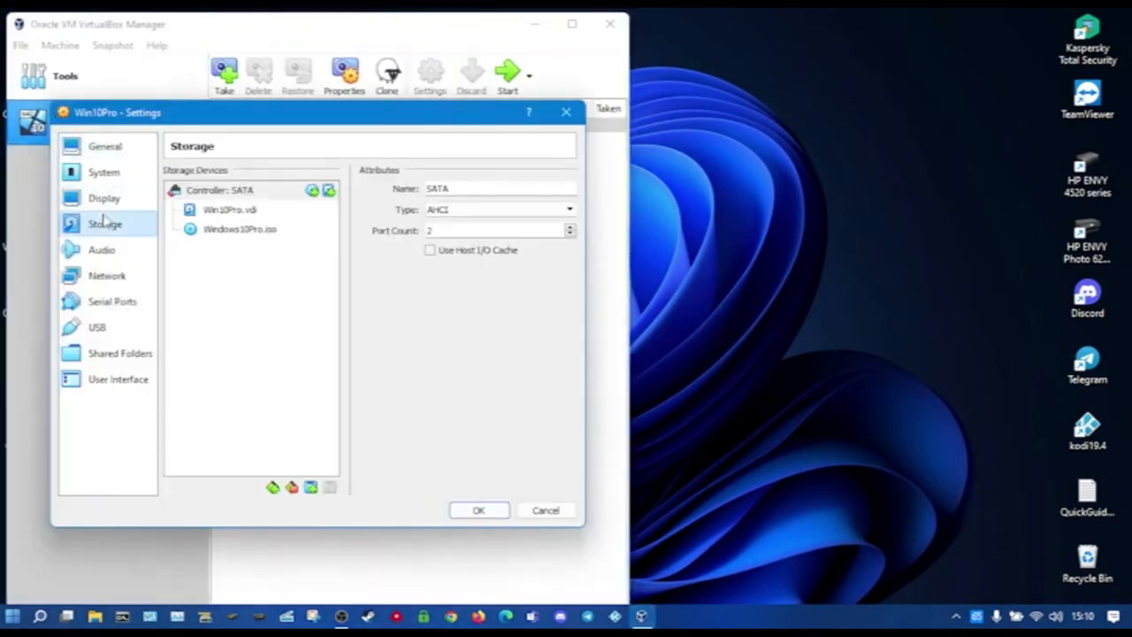
pyautogui.rightClick(204, 233)
pyautogui.click(229, 240)
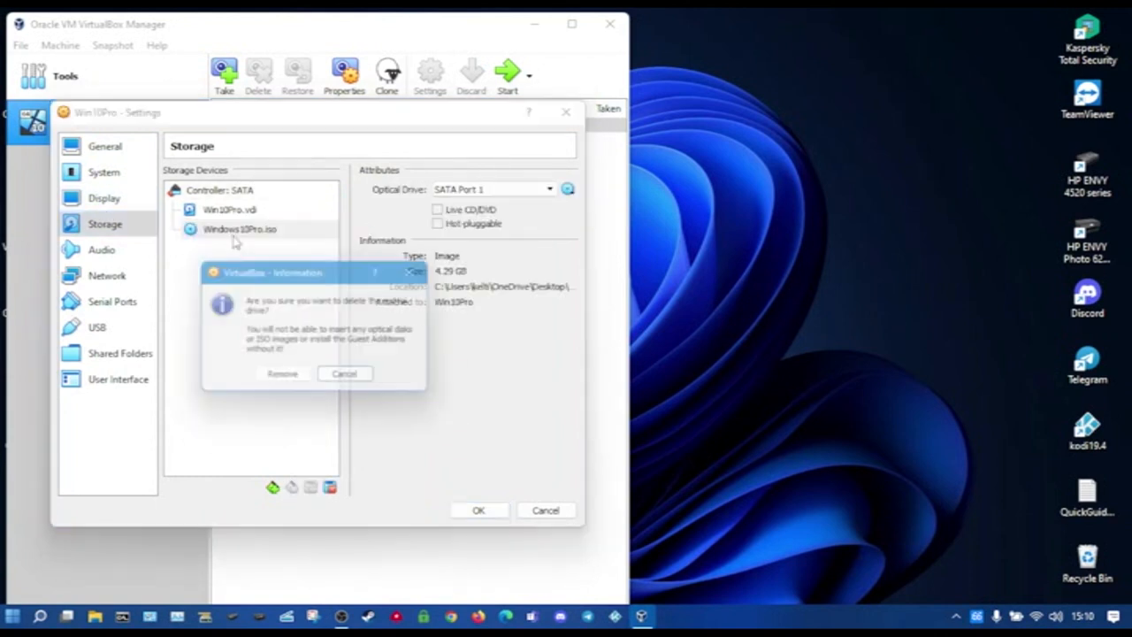
pyautogui.click(280, 379)
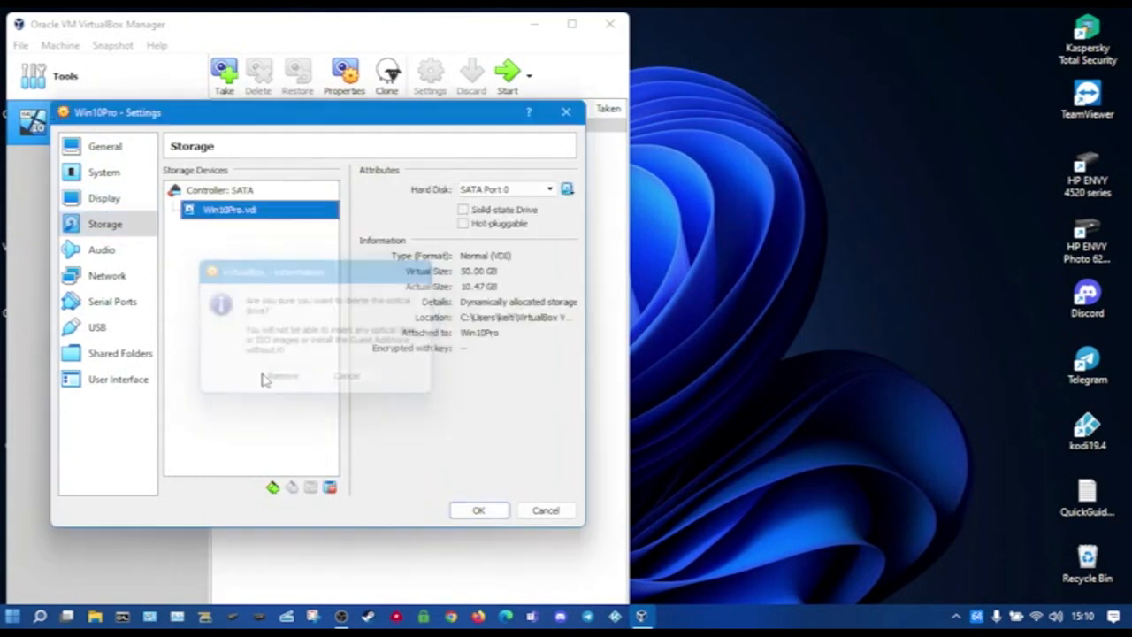
pyautogui.click(475, 511)
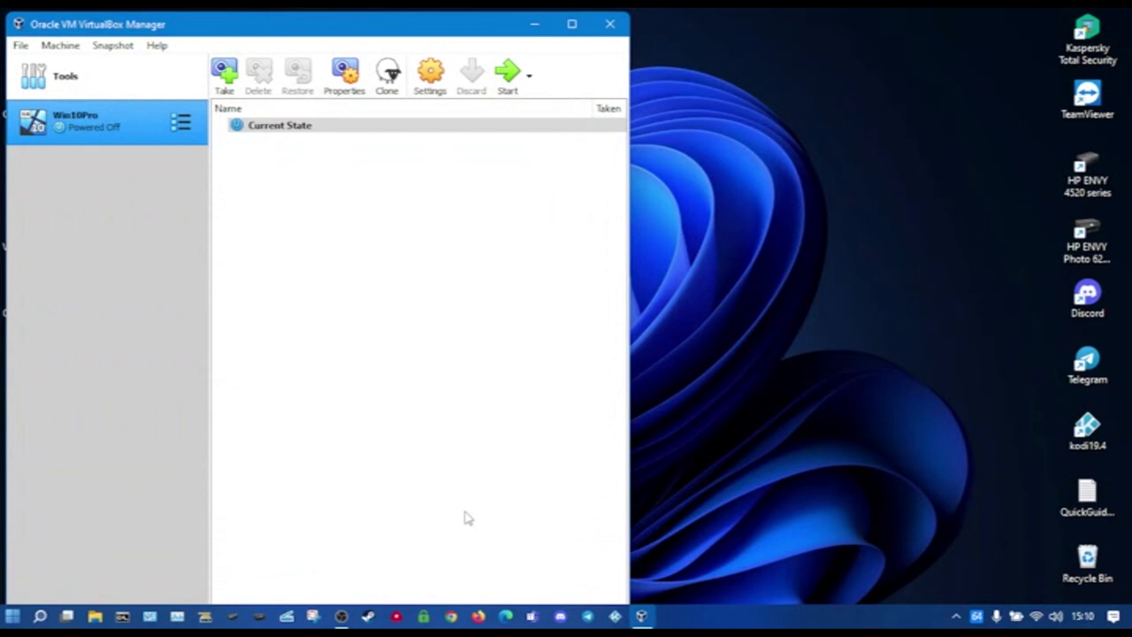
# Start the Win10Pro machine again, dismiss its two notices, and leave the VirtualBox Manager minimized behind the Windows desktop
pyautogui.click(505, 78)
pyautogui.click(534, 25)
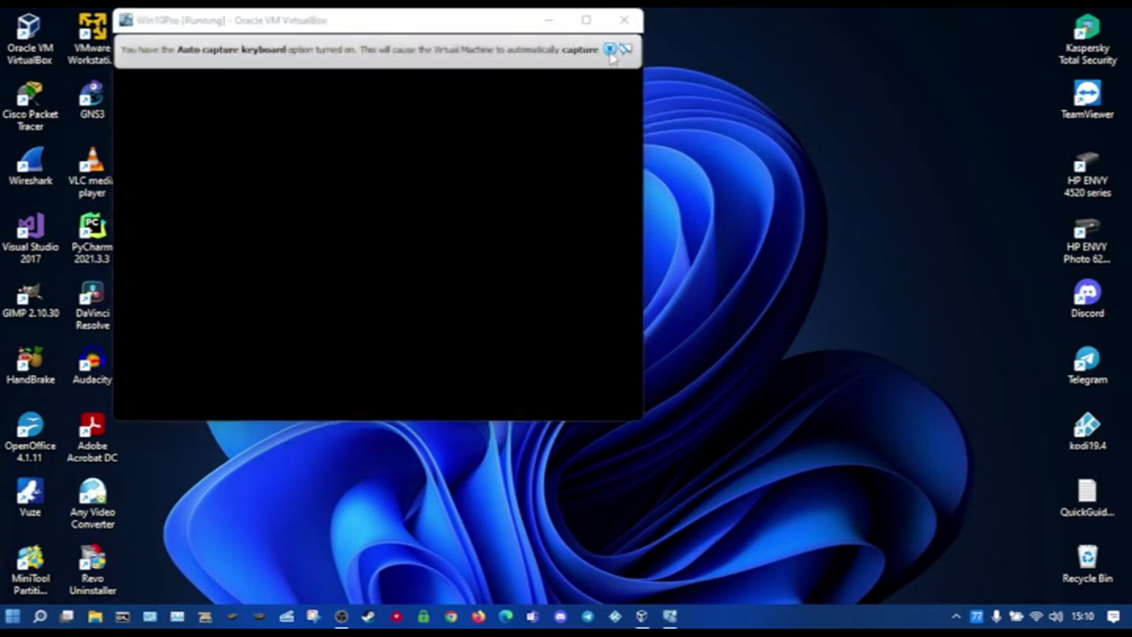
pyautogui.click(613, 50)
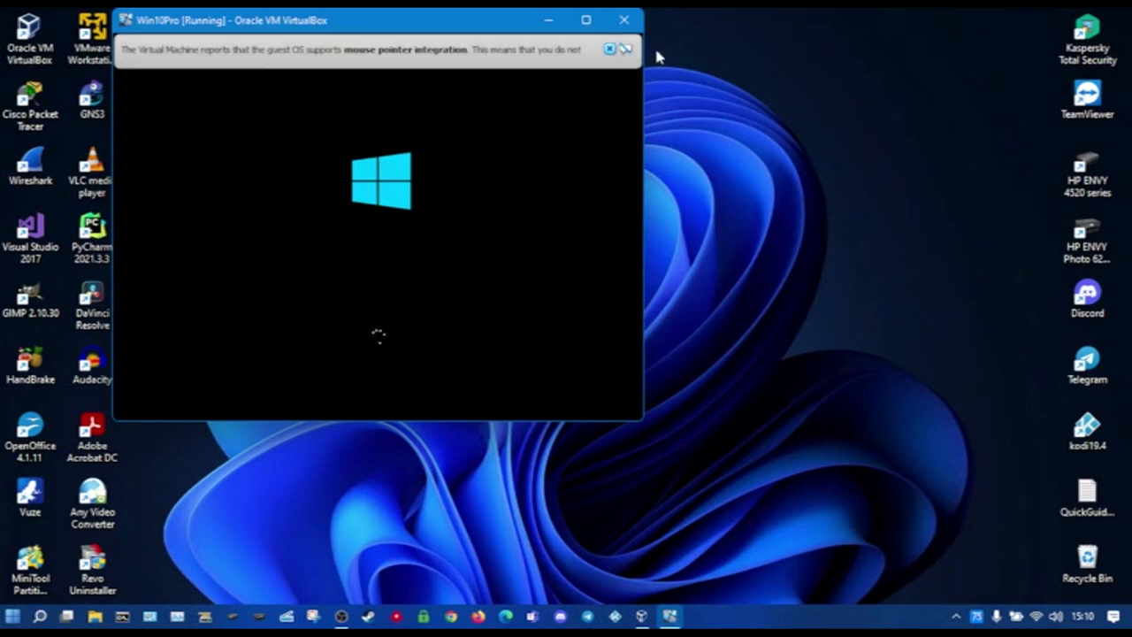
pyautogui.click(610, 50)
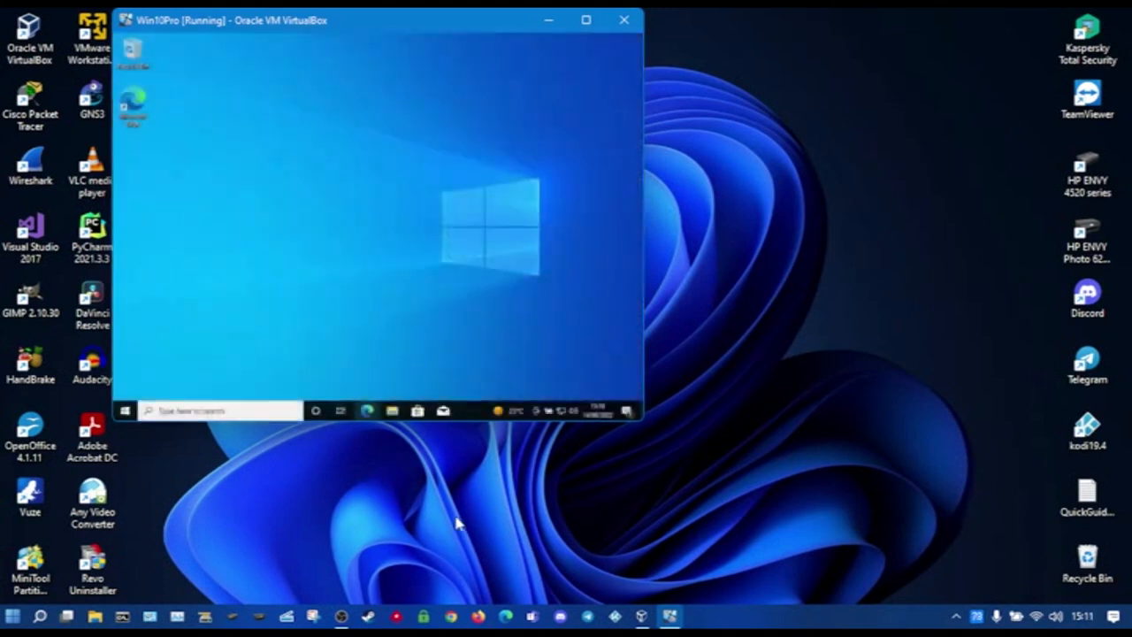
pyautogui.click(640, 616)
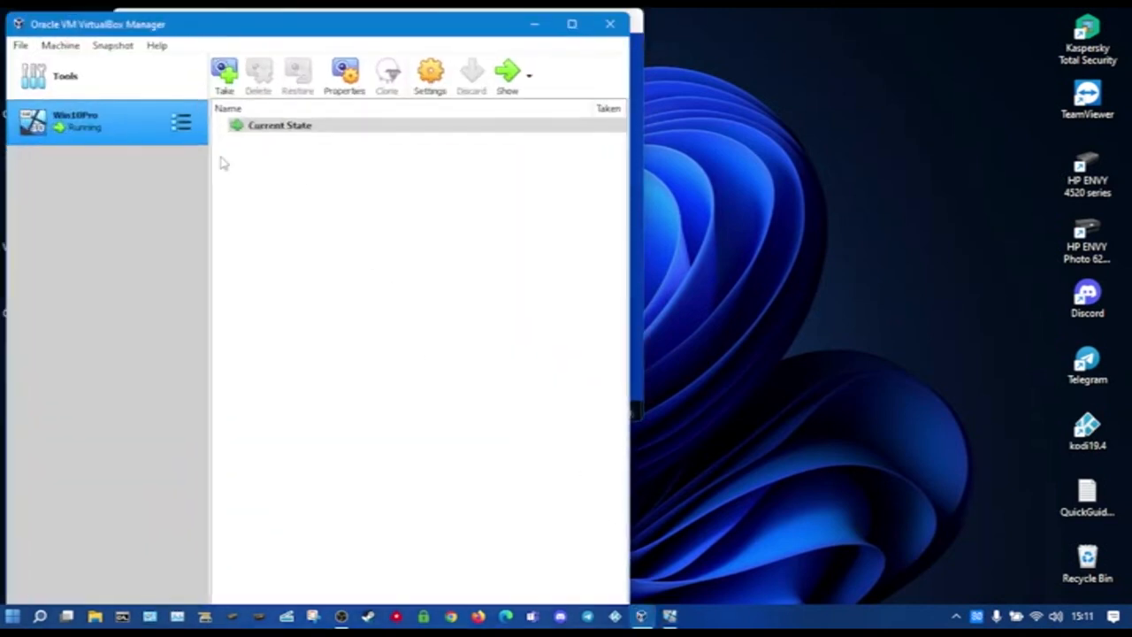
pyautogui.click(536, 26)
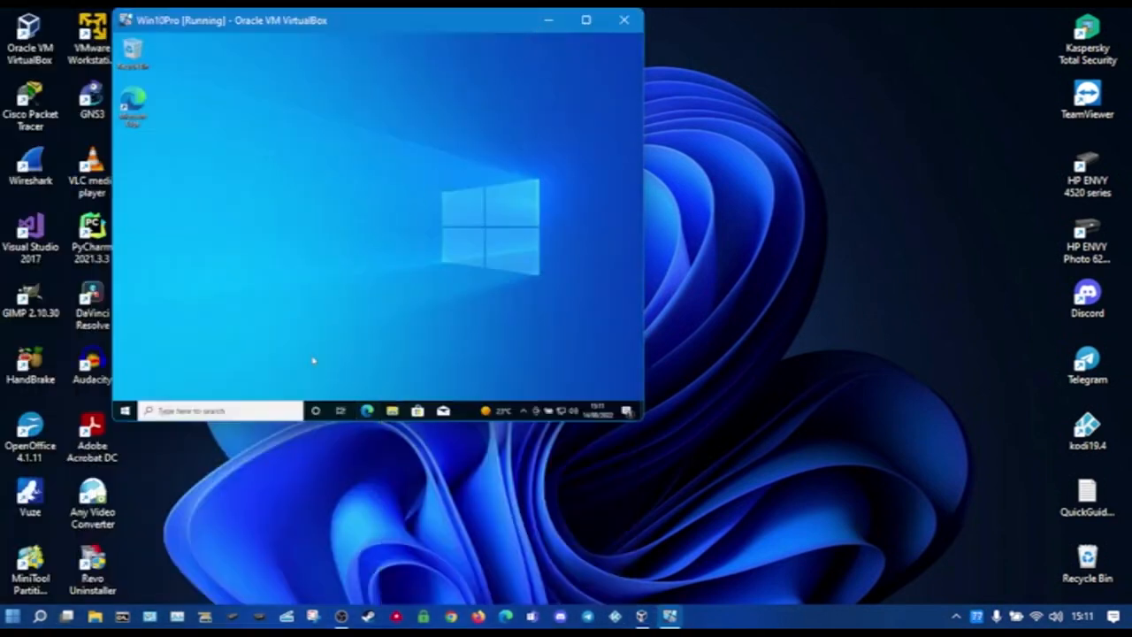
# Shut down the guest Windows to power off the Win10Pro machine
pyautogui.click(127, 410)
pyautogui.click(130, 389)
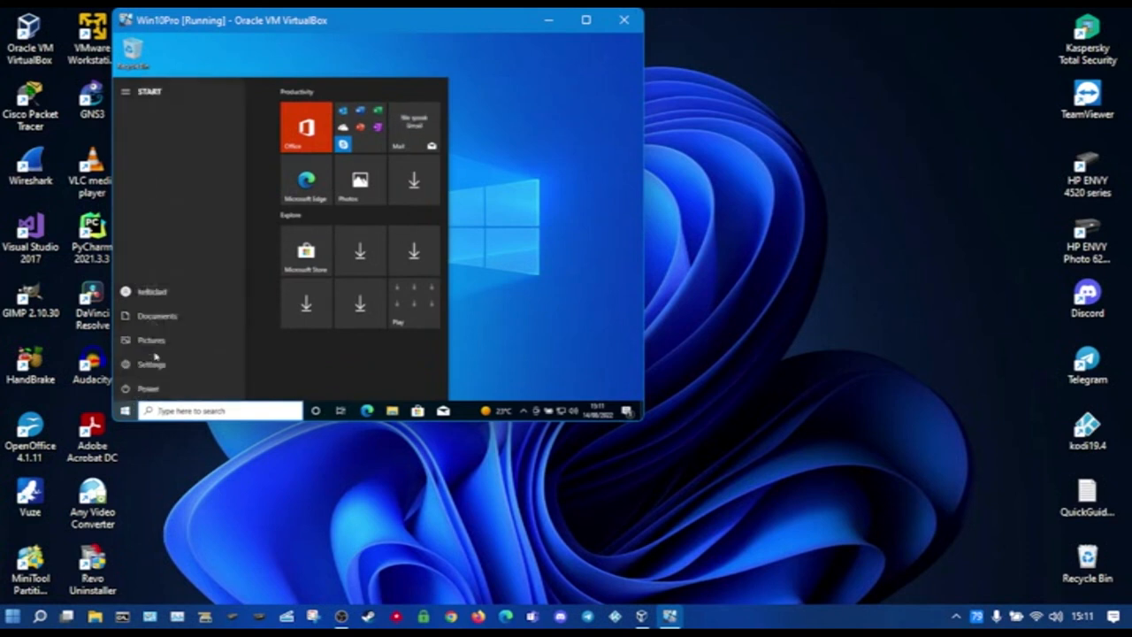
pyautogui.click(150, 347)
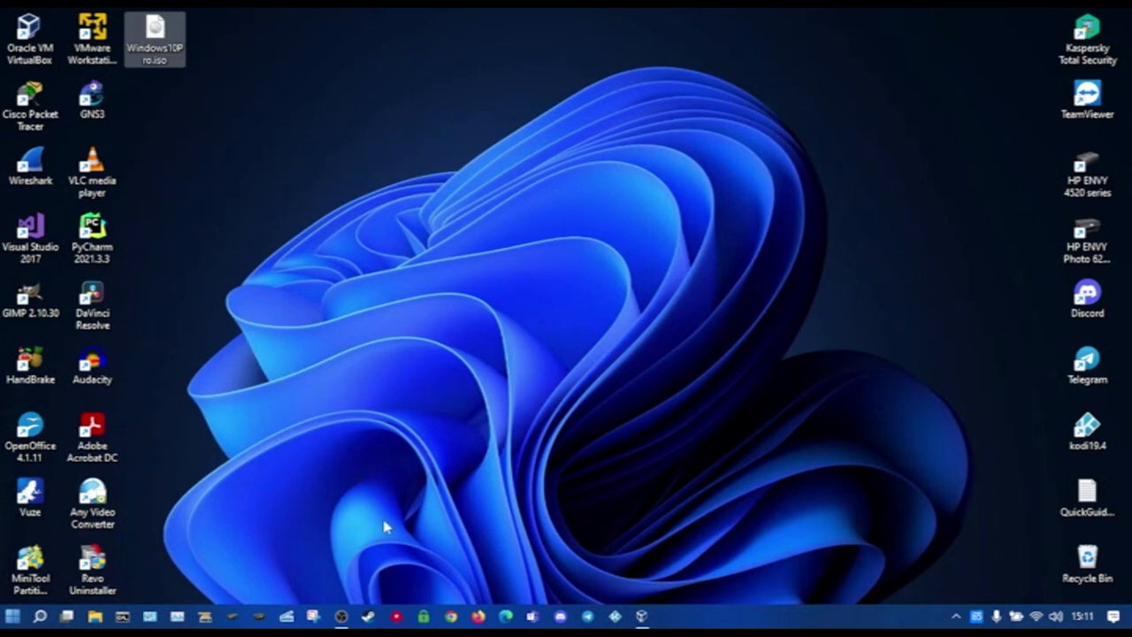
pyautogui.click(341, 616)
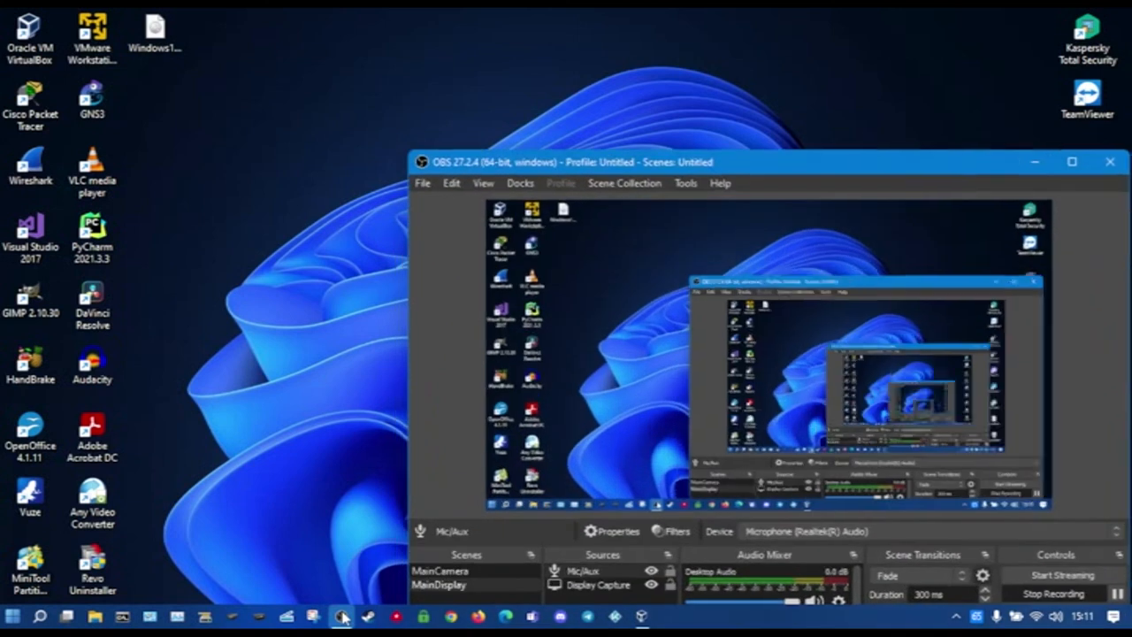